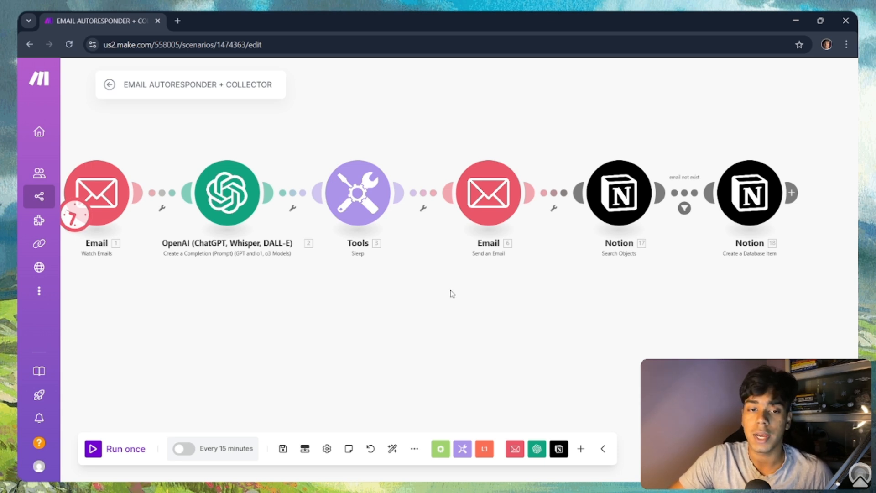
# Step: Pan across the existing scenario diagram to look over its modules from Watch Emails to Notion
pyautogui.moveTo(376, 303); pyautogui.dragTo(535, 280)
pyautogui.moveTo(411, 273); pyautogui.dragTo(359, 299)
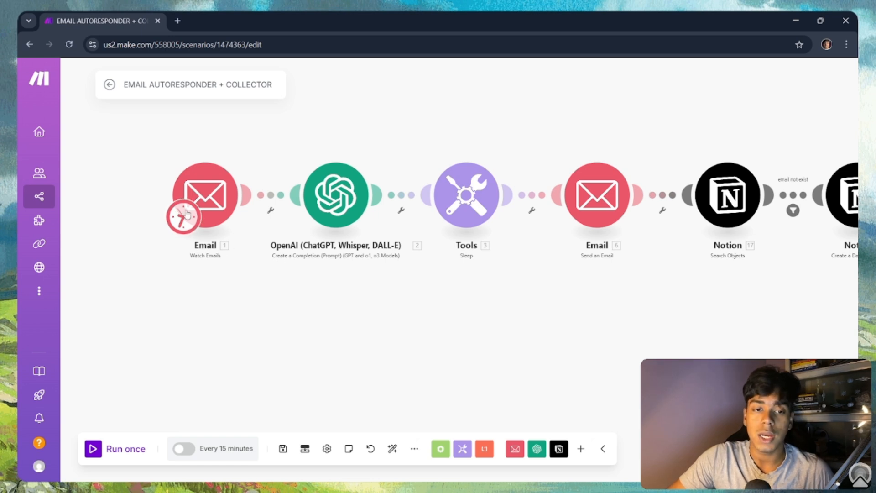
pyautogui.moveTo(252, 288); pyautogui.dragTo(169, 304)
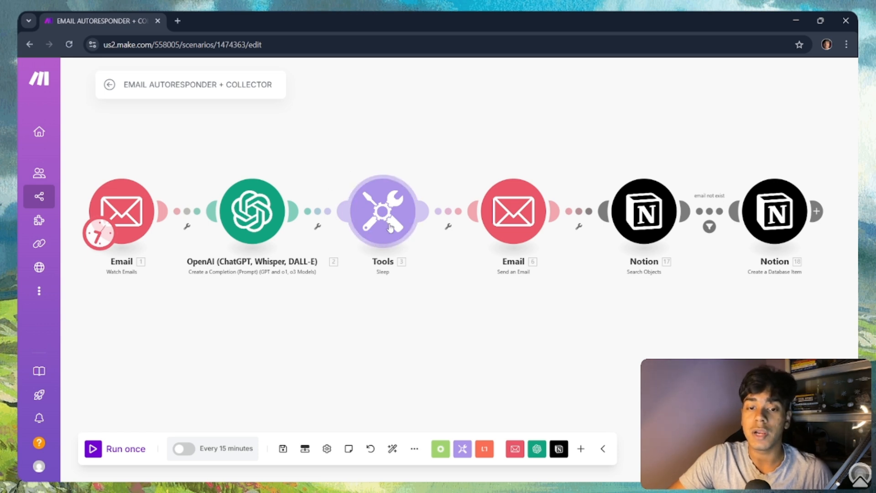
pyautogui.moveTo(495, 304); pyautogui.dragTo(449, 312)
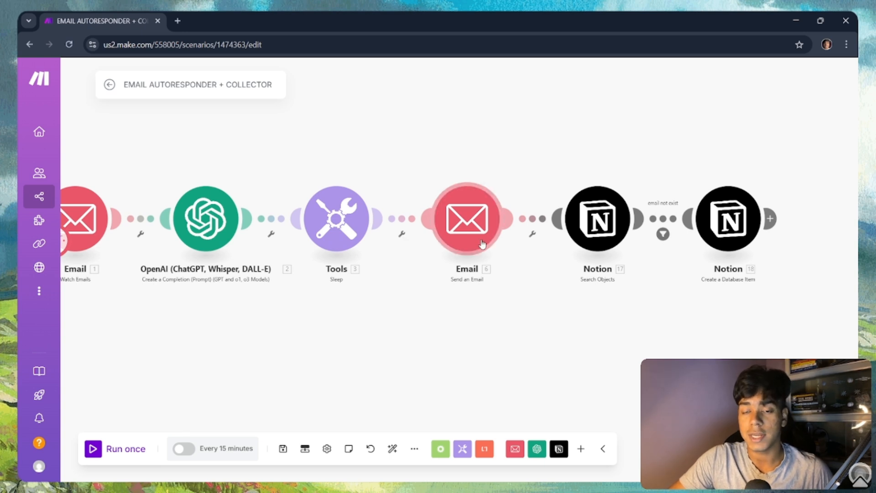
pyautogui.moveTo(568, 300); pyautogui.dragTo(510, 296)
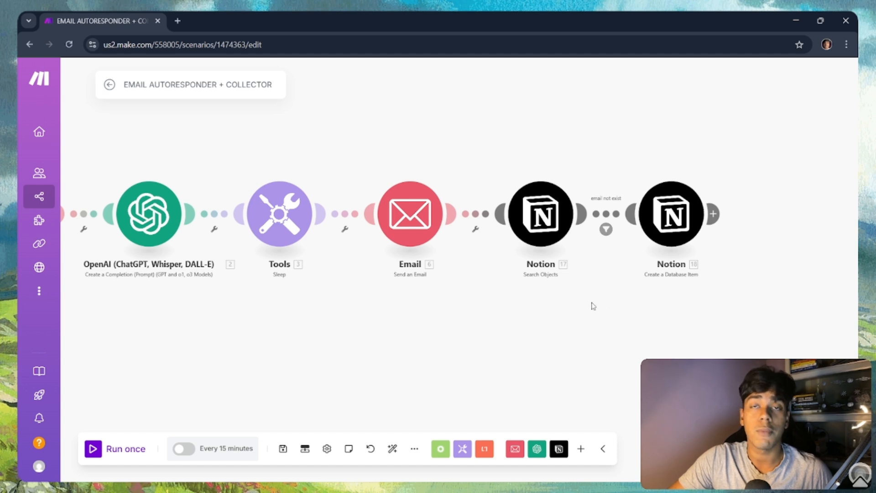
pyautogui.moveTo(476, 318); pyautogui.dragTo(545, 310)
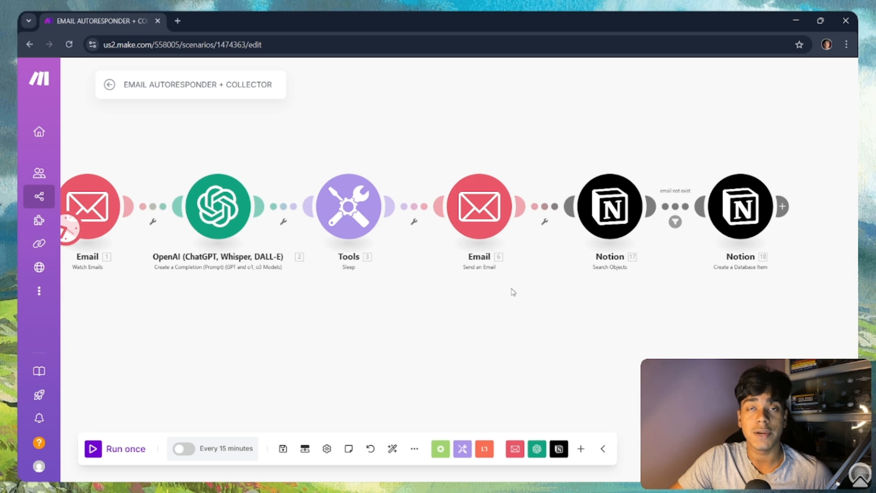
# Step: Create a scenario folder named yt and start a blank scenario inside it
pyautogui.click(110, 84)
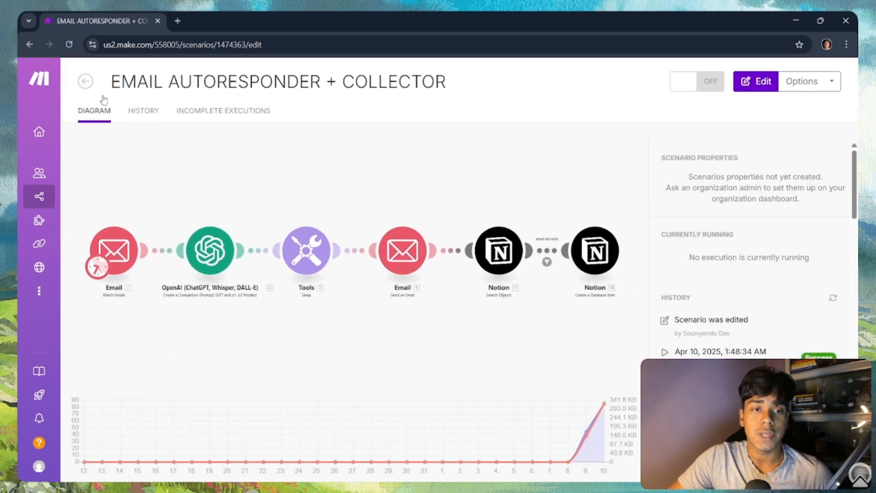
pyautogui.moveTo(32, 179)
pyautogui.click(49, 196)
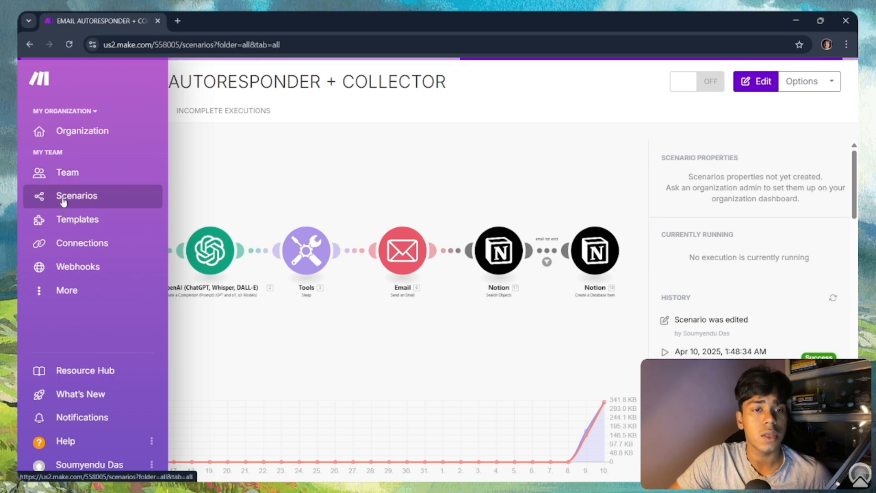
pyautogui.click(199, 110)
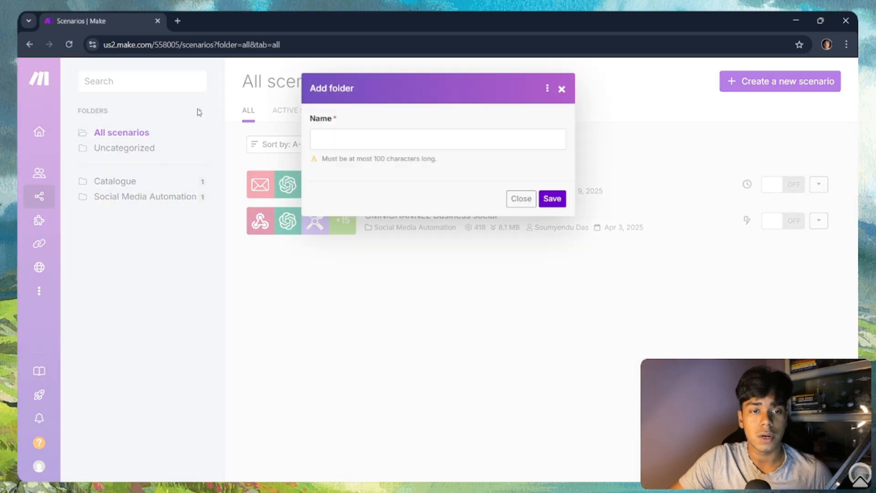
pyautogui.click(411, 149)
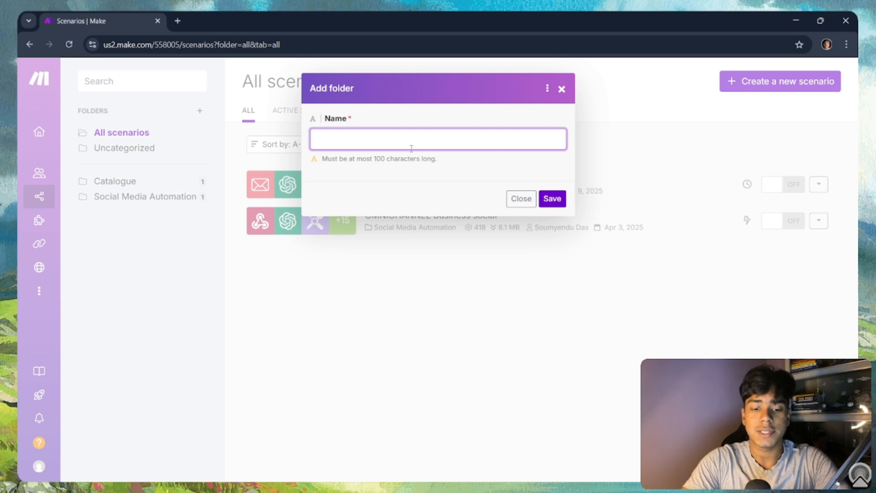
pyautogui.click(552, 201)
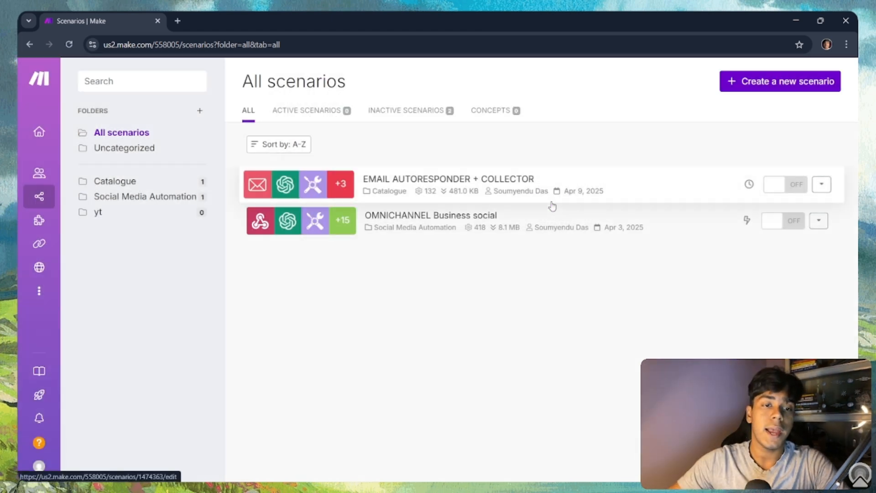
pyautogui.click(184, 212)
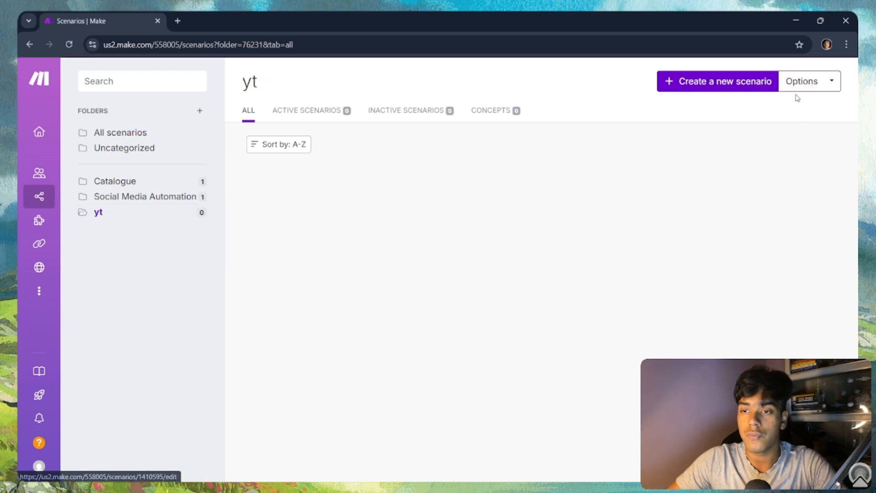
pyautogui.click(740, 88)
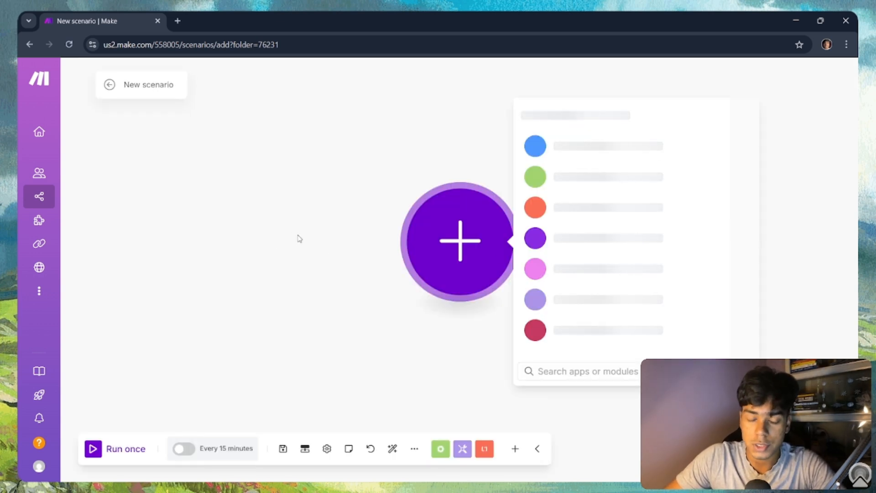
# Step: Search the app picker for 'email' and add the Email app's Watch Emails trigger
pyautogui.write('email')
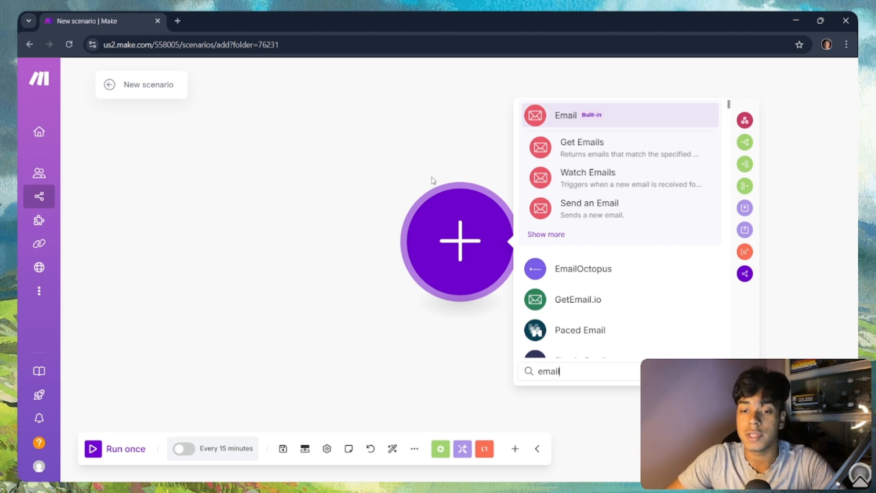
pyautogui.press('BackSpace')
pyautogui.press('BackSpace')
pyautogui.press('BackSpace')
pyautogui.press('BackSpace')
pyautogui.press('BackSpace')
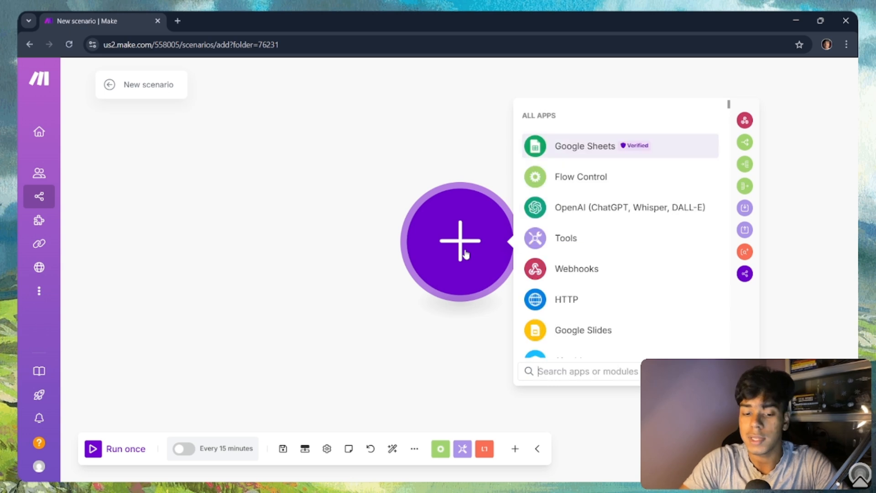
pyautogui.write('gmail')
pyautogui.press('BackSpace')
pyautogui.press('BackSpace')
pyautogui.press('BackSpace')
pyautogui.press('BackSpace')
pyautogui.press('BackSpace')
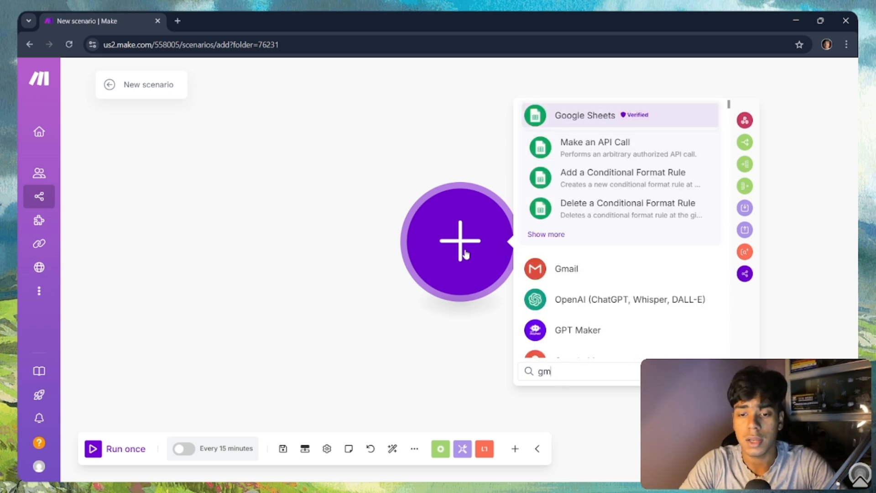
pyautogui.write('email')
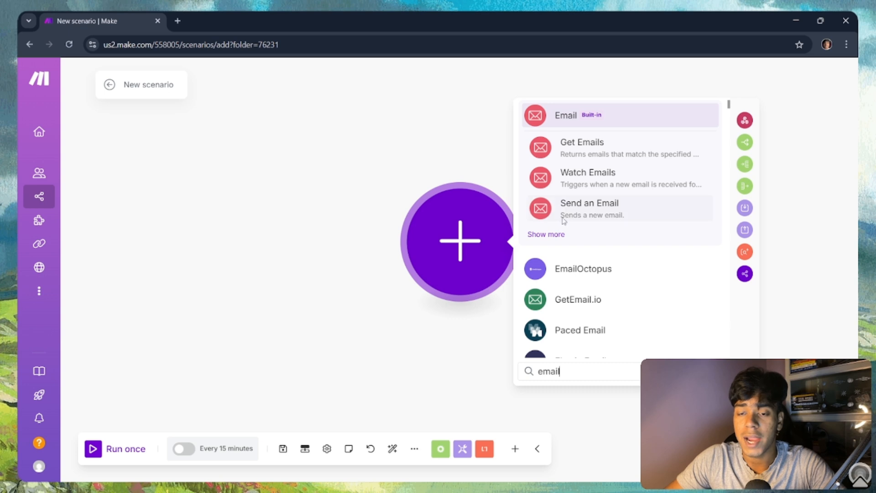
pyautogui.click(605, 181)
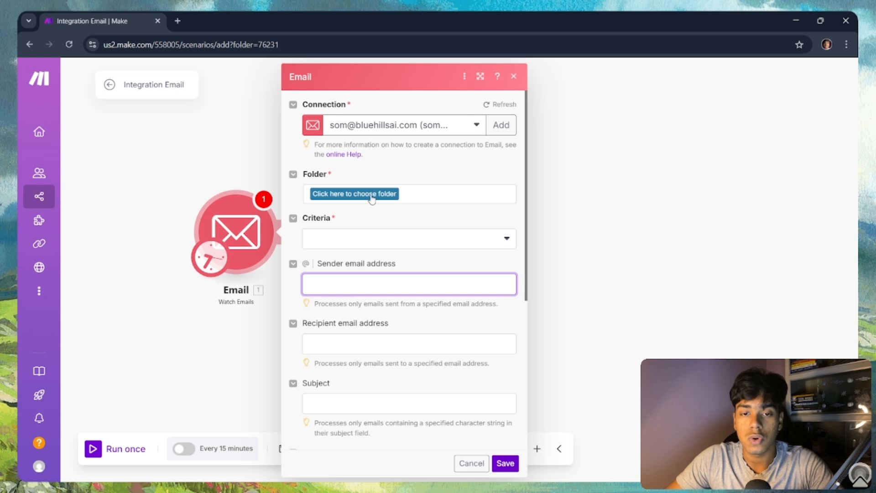
# Step: Keep the existing email connection, set the watched folder to INBOX and criteria to All emails
pyautogui.click(455, 126)
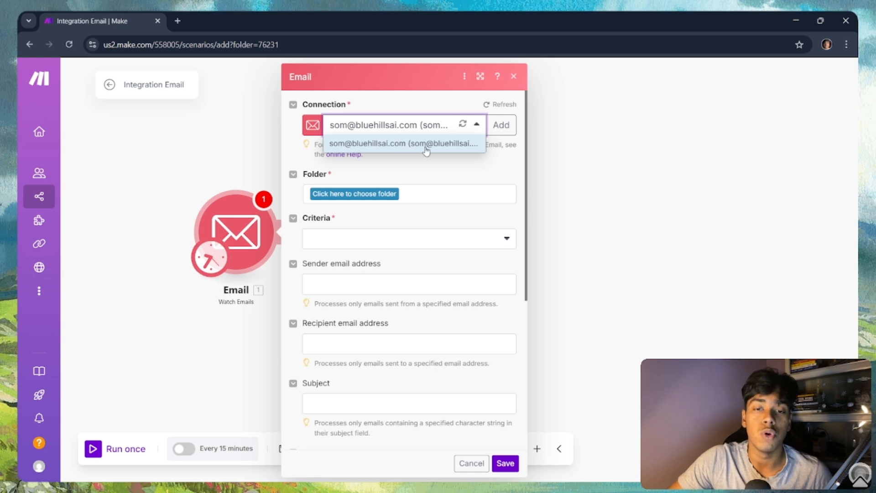
pyautogui.click(475, 127)
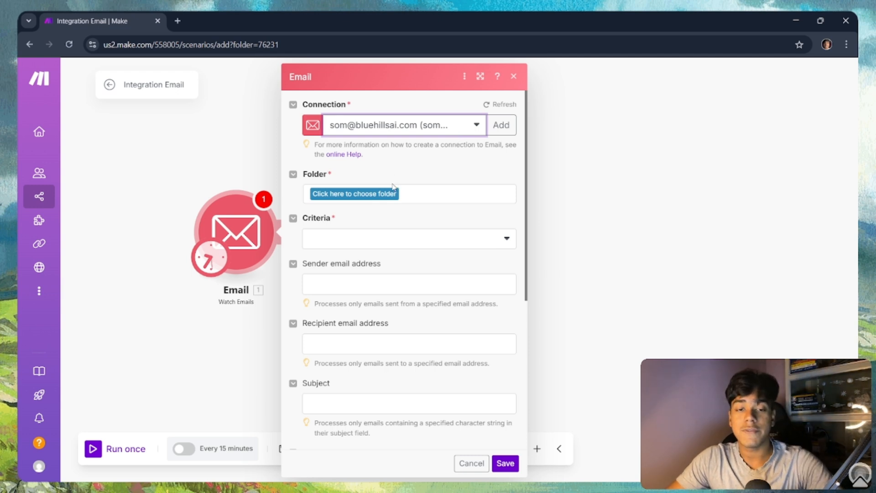
pyautogui.click(376, 194)
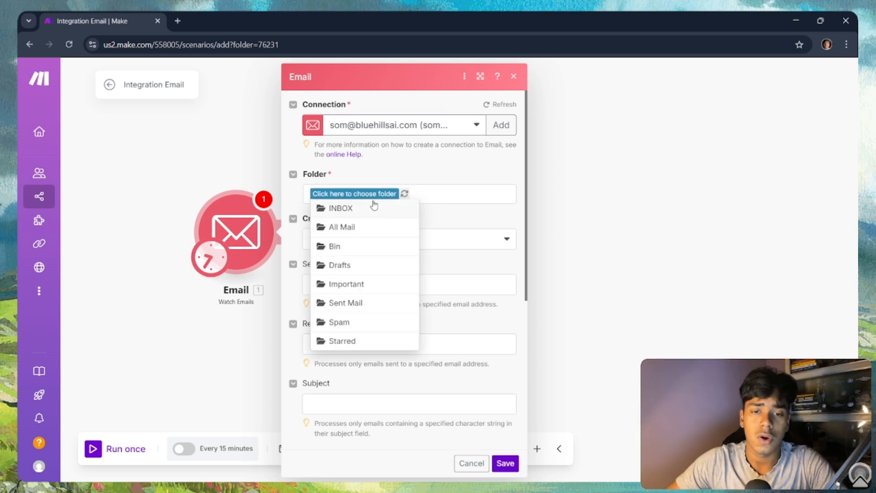
pyautogui.click(360, 209)
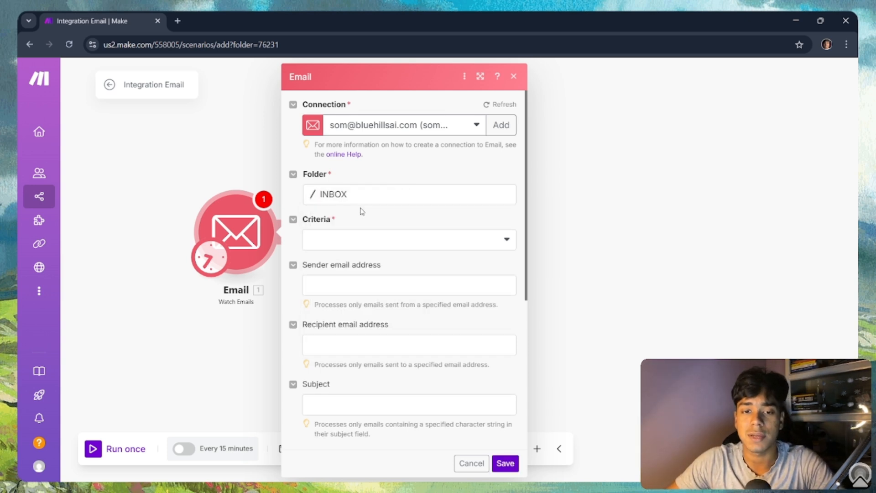
pyautogui.click(343, 200)
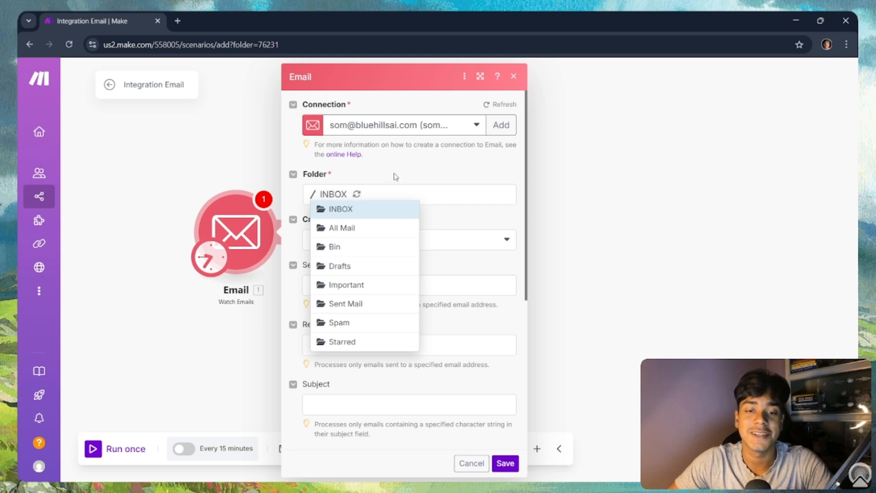
pyautogui.click(355, 208)
pyautogui.click(358, 238)
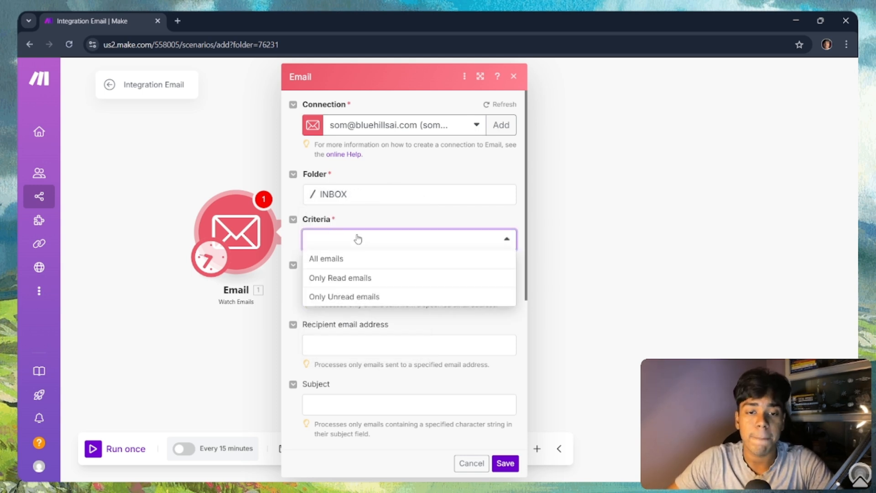
pyautogui.click(348, 258)
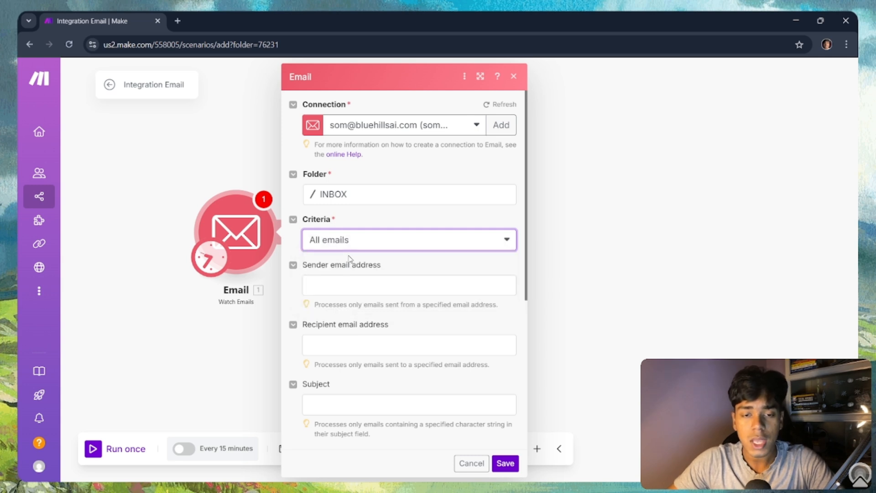
pyautogui.scroll(-4, 407, 278)
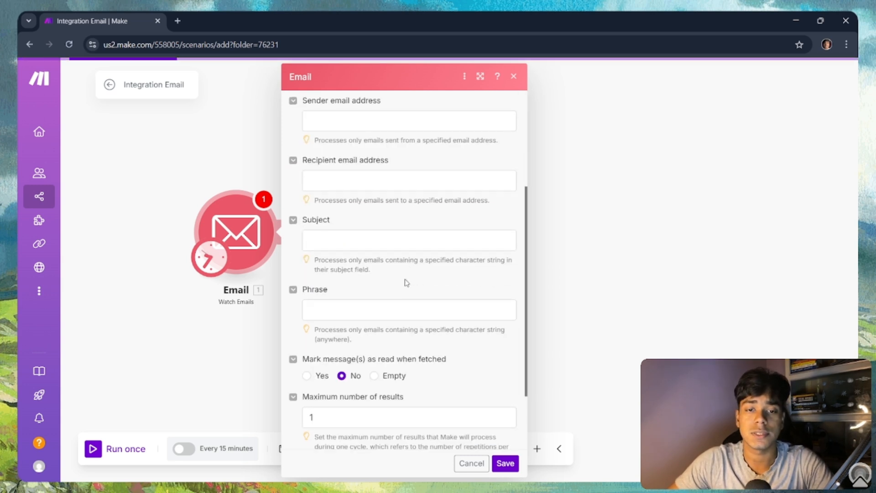
pyautogui.scroll(2, 365, 206)
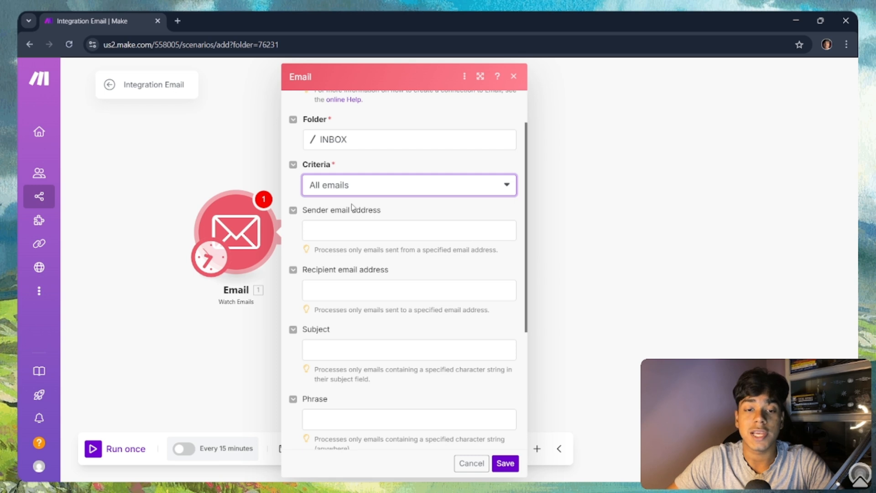
pyautogui.click(360, 227)
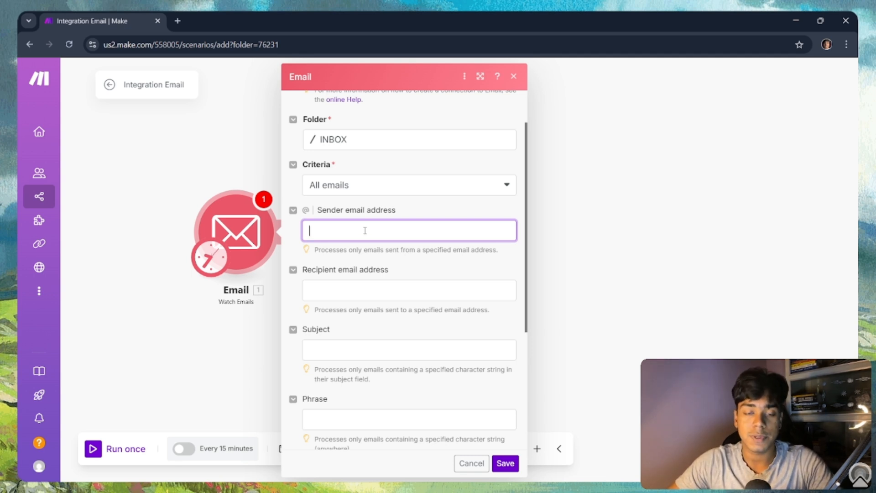
# Step: Filter on the recipient email address, set Mark message(s) as read to Yes, and save
pyautogui.scroll(-1, 366, 223)
pyautogui.click(349, 239)
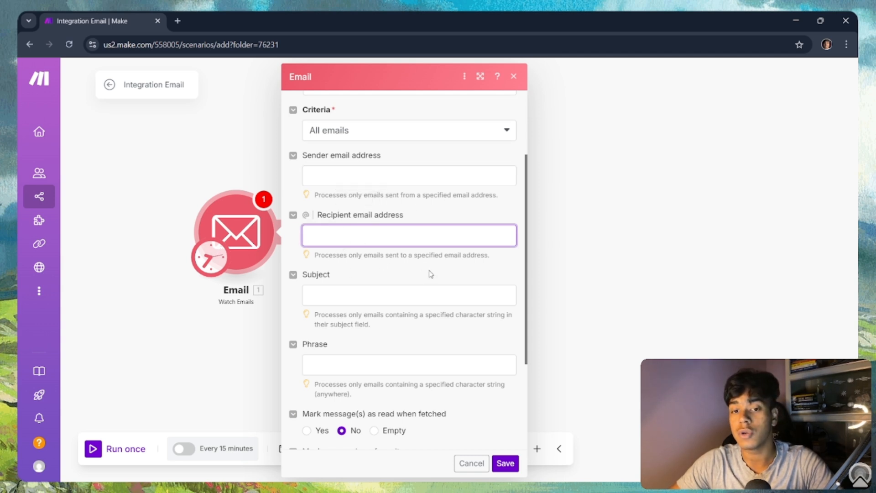
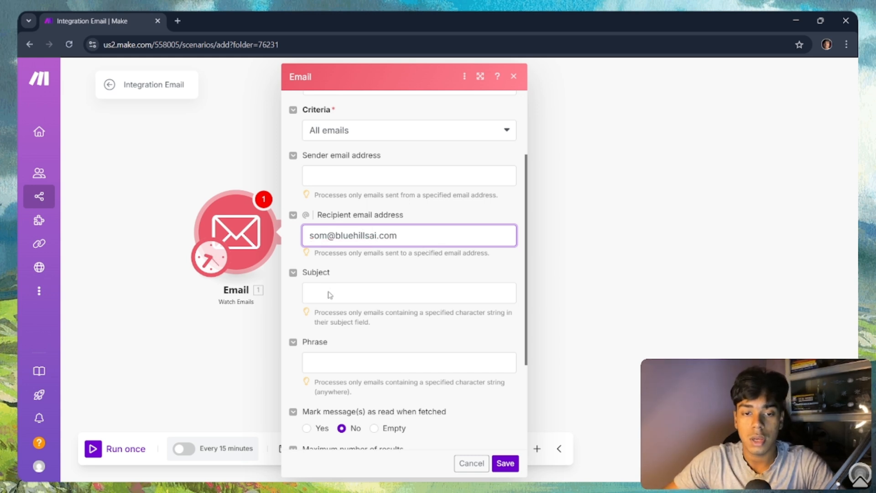
pyautogui.scroll(-3, 331, 255)
pyautogui.scroll(2, 329, 253)
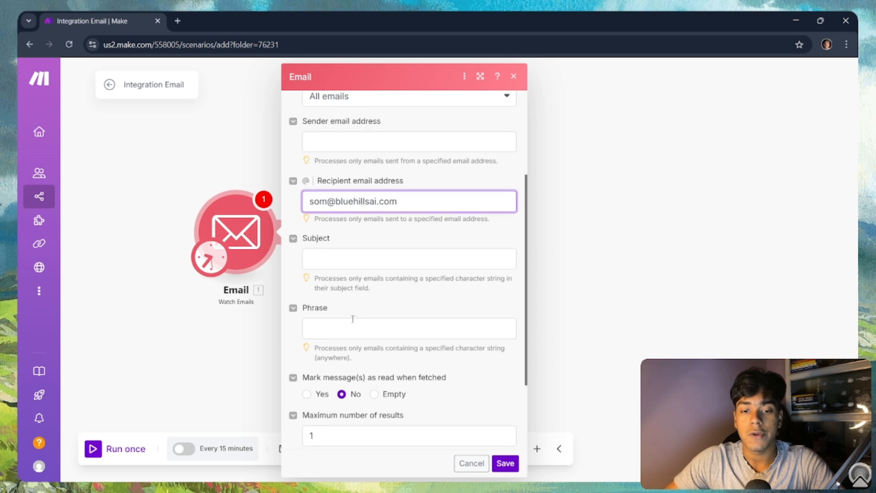
pyautogui.scroll(-3, 350, 315)
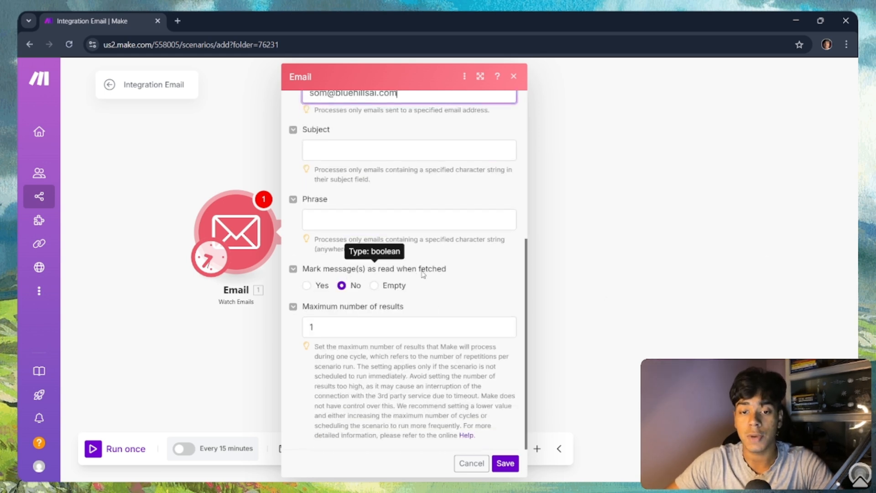
pyautogui.click(308, 287)
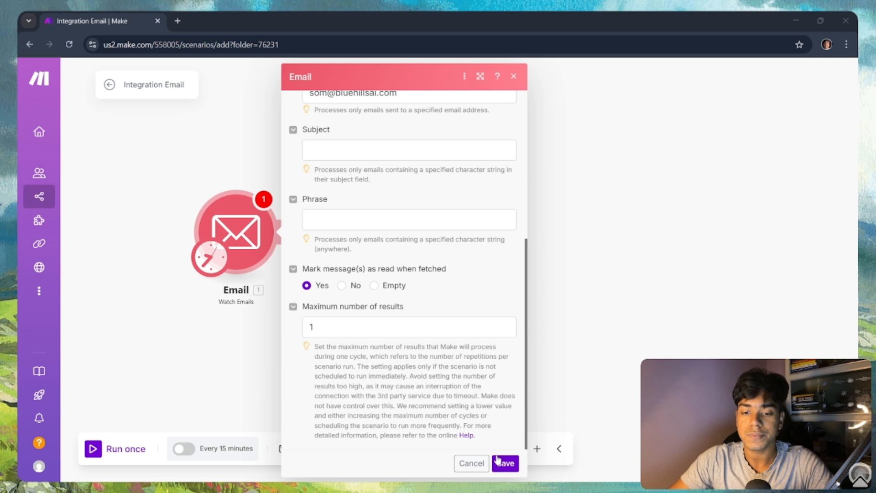
pyautogui.click(498, 461)
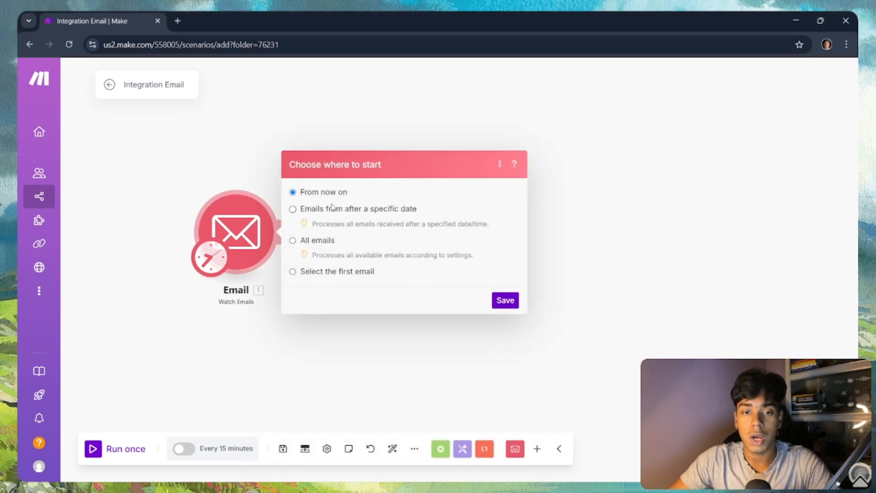
# Step: Choose 'Select the first email', pick the most recent email, and save the start point
pyautogui.click(292, 272)
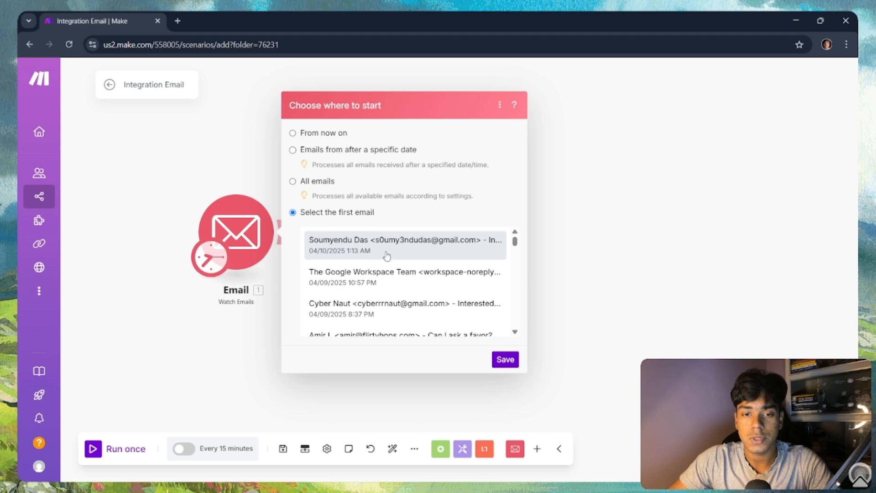
pyautogui.click(387, 255)
pyautogui.click(505, 359)
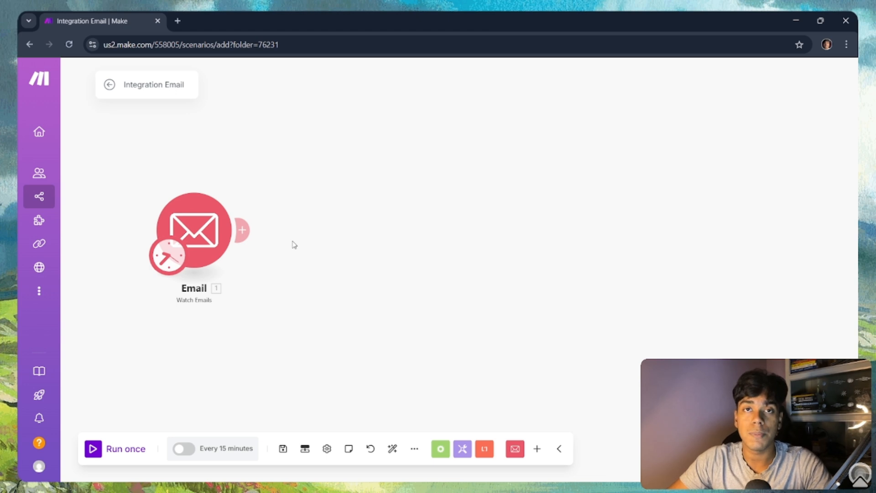
# Step: Add an OpenAI Create a Completion module after Watch Emails using model gpt-3.5-turbo
pyautogui.click(245, 229)
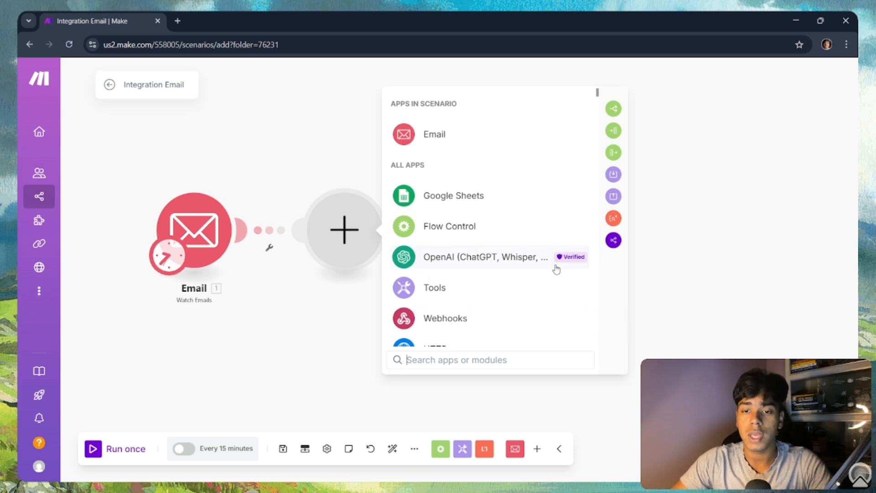
pyautogui.click(537, 261)
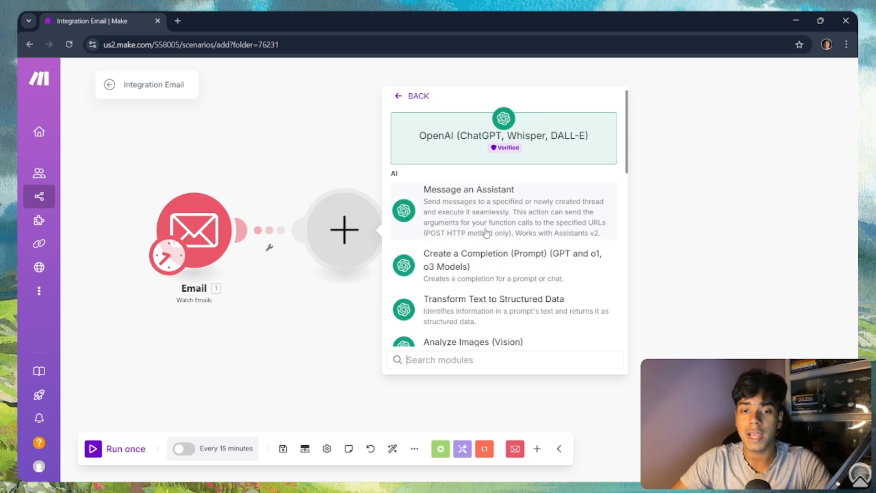
pyautogui.click(490, 265)
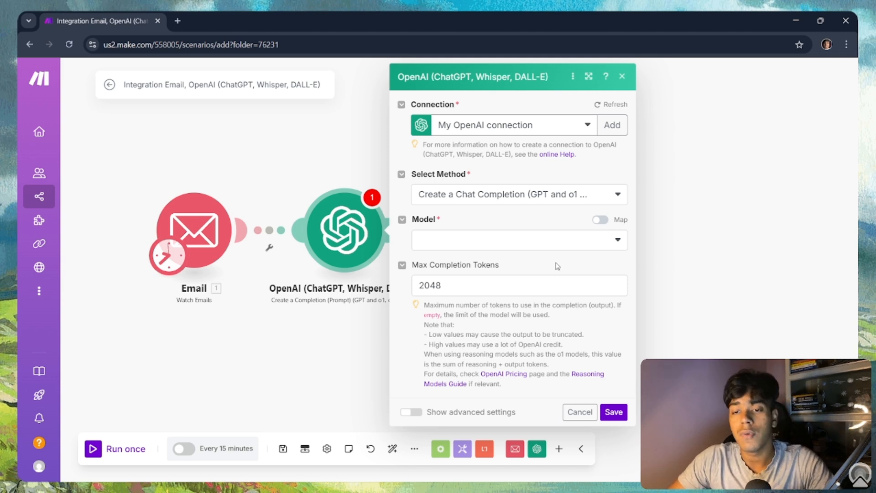
pyautogui.click(494, 242)
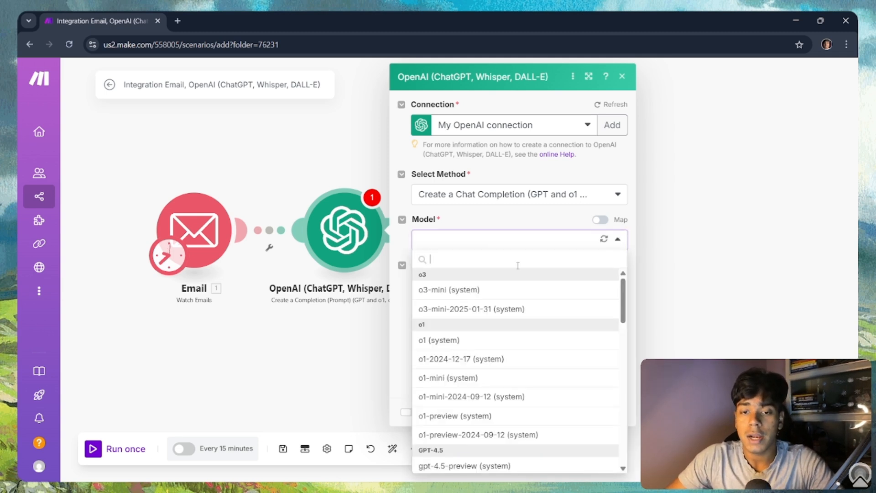
pyautogui.scroll(-2, 525, 288)
pyautogui.scroll(-10, 525, 290)
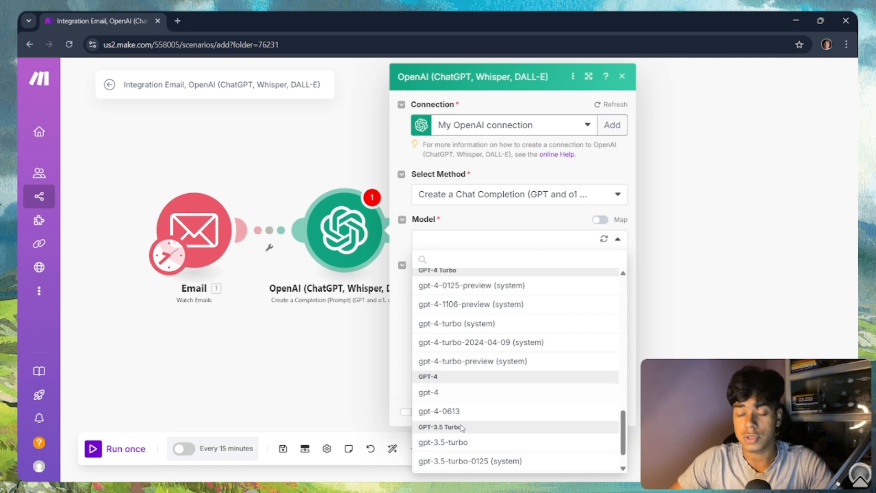
pyautogui.scroll(-1, 463, 440)
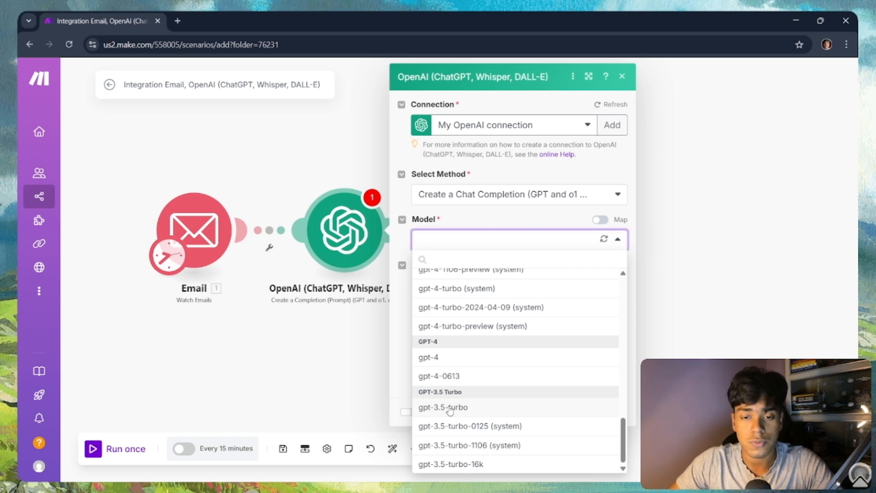
pyautogui.click(449, 407)
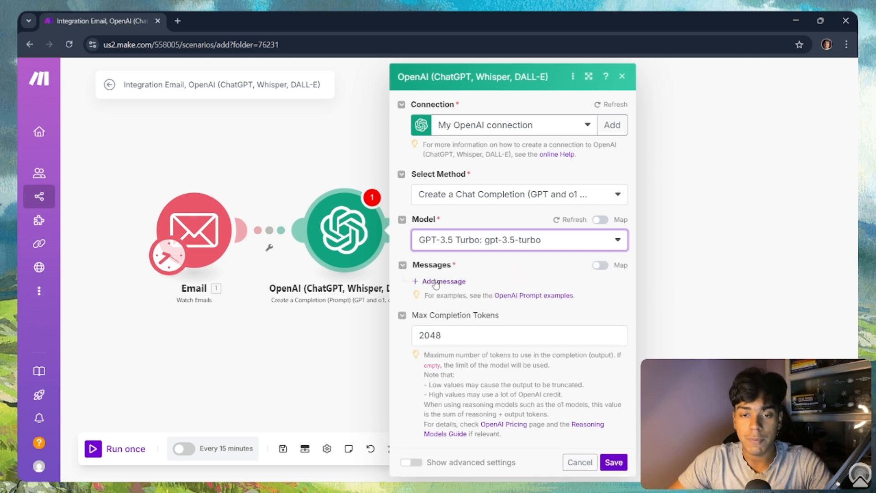
# Step: Add a Developer / System message reading 'You are an intelligent email responder.'
pyautogui.click(436, 282)
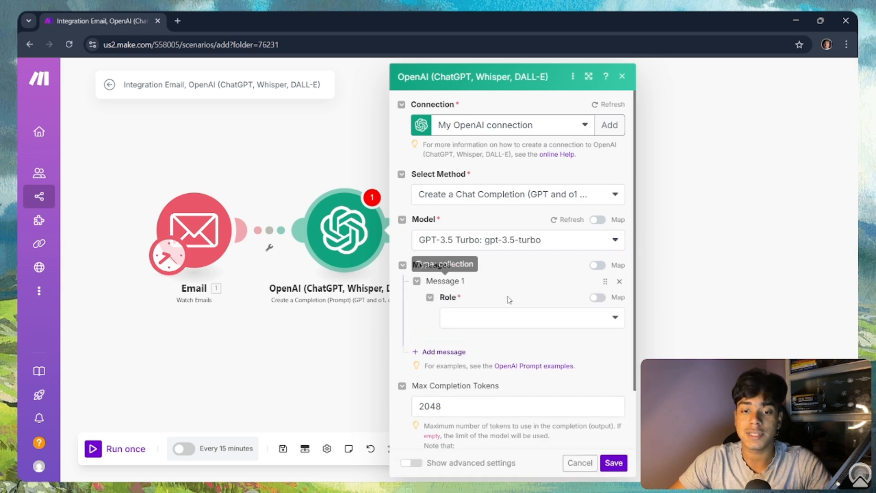
pyautogui.click(512, 322)
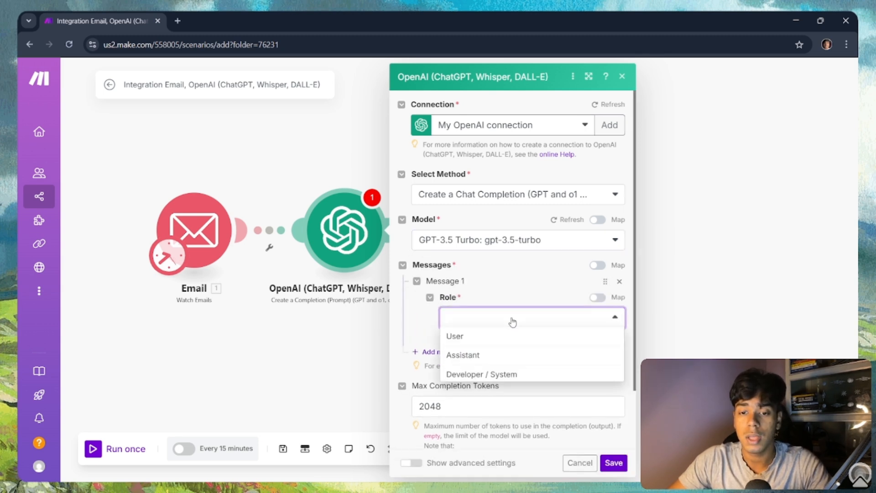
pyautogui.click(504, 371)
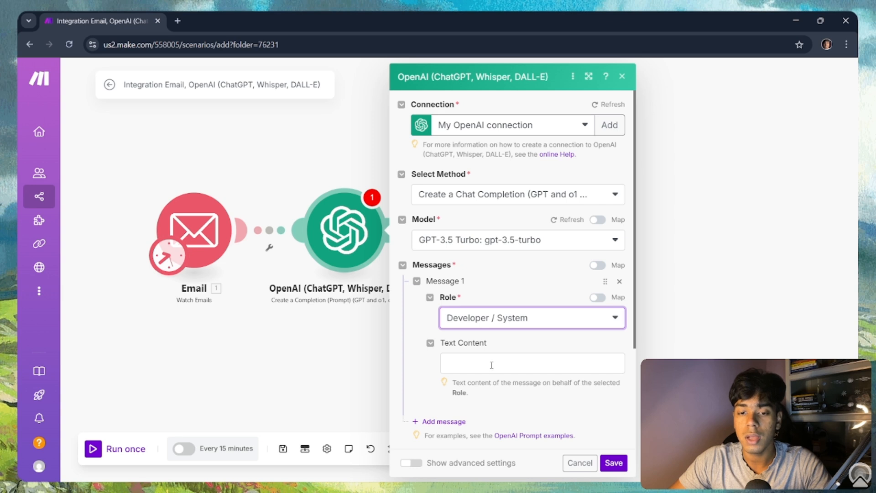
pyautogui.click(492, 365)
pyautogui.write('You are')
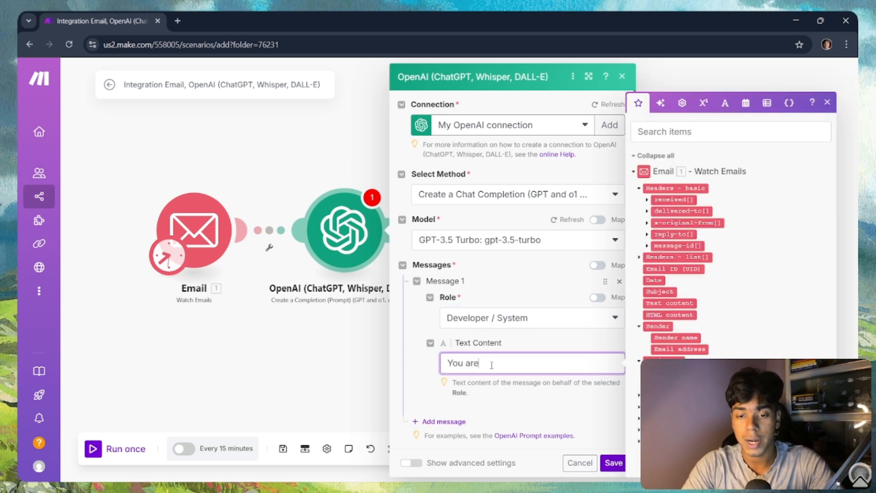
pyautogui.write(' nan')
pyautogui.press('BackSpace')
pyautogui.press('BackSpace')
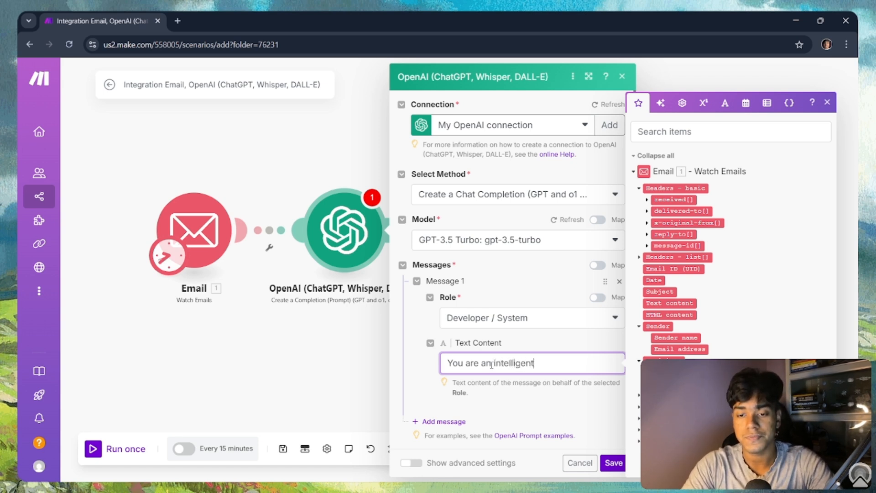
pyautogui.write('email responder;')
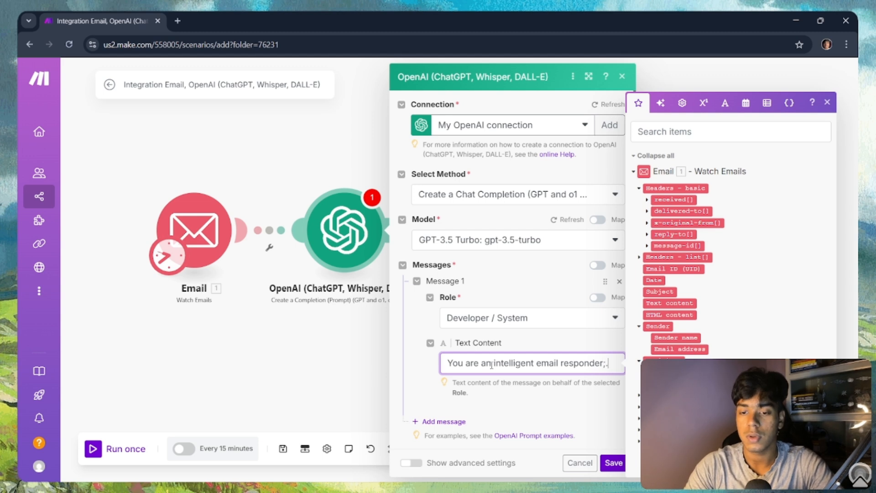
pyautogui.press('BackSpace')
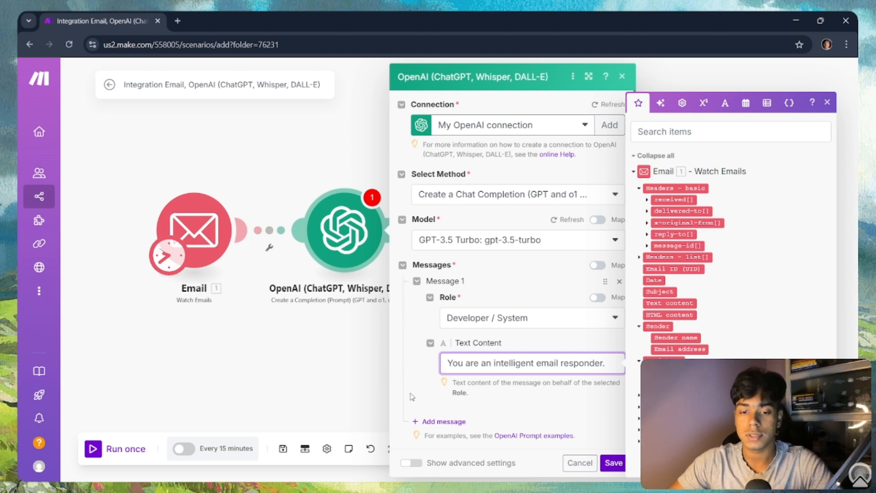
# Step: Add a second message with the User role and place the cursor in its text
pyautogui.click(435, 421)
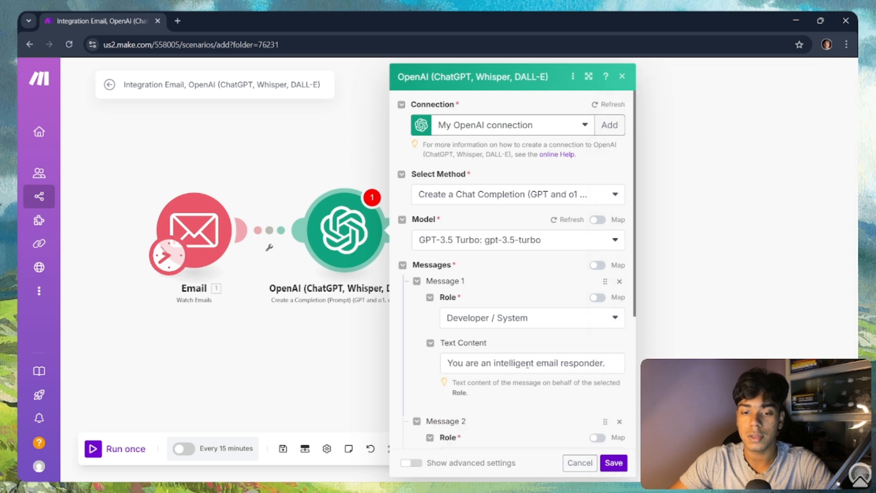
pyautogui.scroll(-5, 467, 248)
pyautogui.click(466, 248)
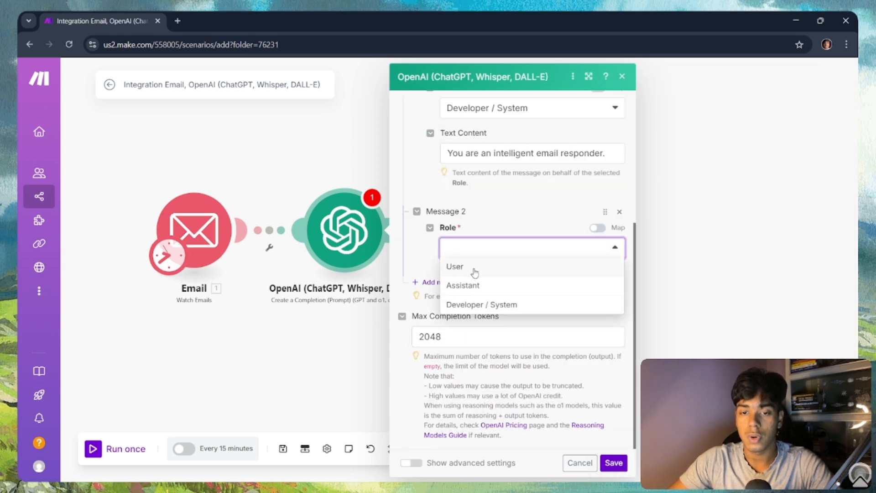
pyautogui.click(479, 268)
pyautogui.click(483, 295)
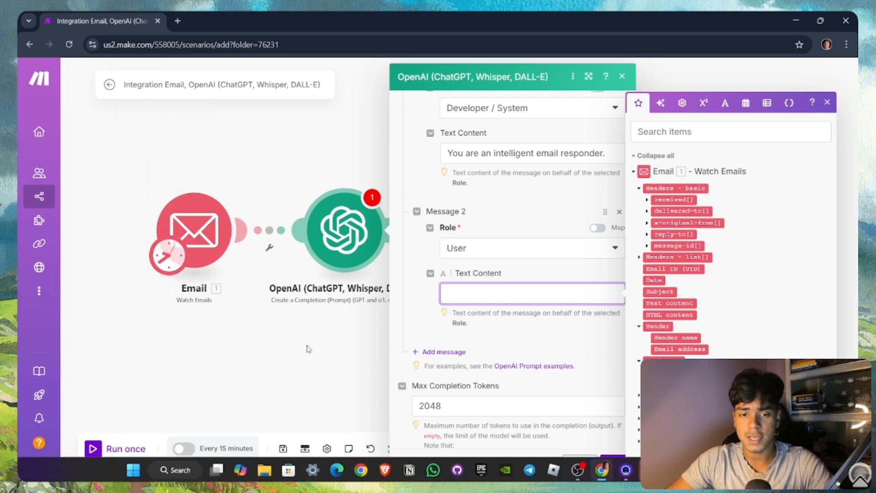
# Step: Close the OpenAI settings and save the scenario anyway despite the setup warnings
pyautogui.click(309, 349)
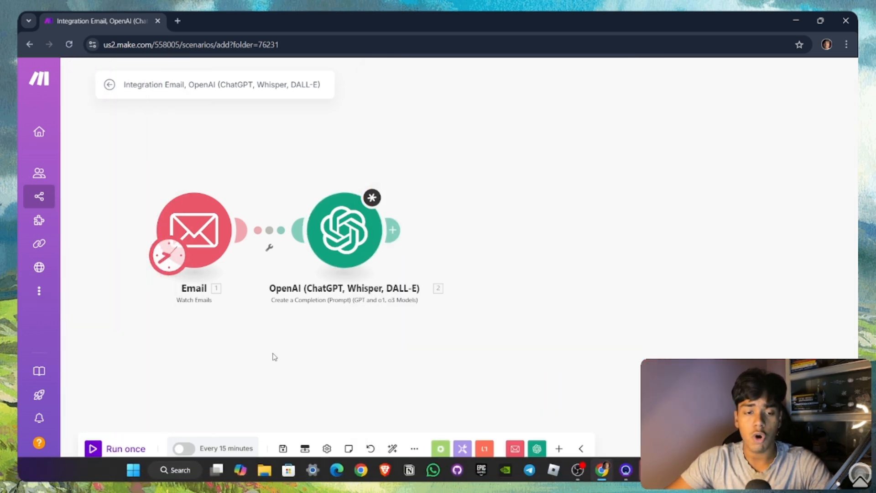
pyautogui.press('super')
pyautogui.press('super')
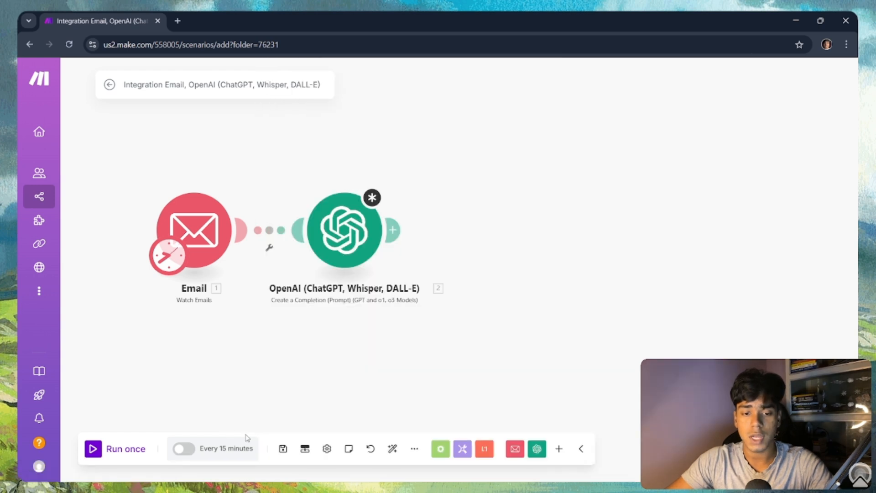
pyautogui.click(282, 449)
pyautogui.click(469, 464)
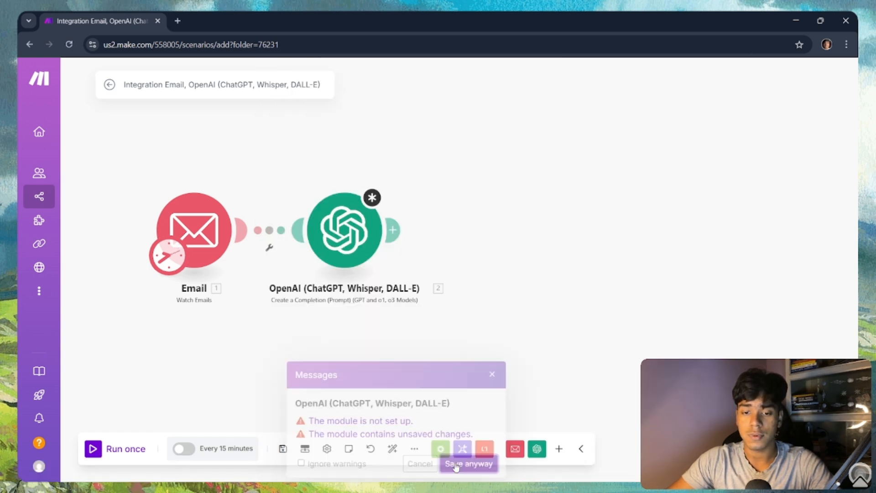
# Step: Return to the All scenarios list, saving the changes anyway when prompted
pyautogui.moveTo(104, 256)
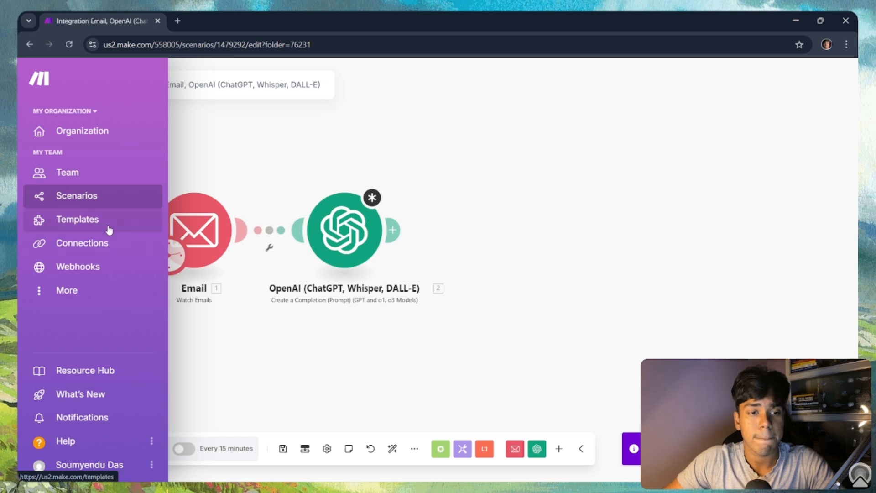
pyautogui.click(107, 205)
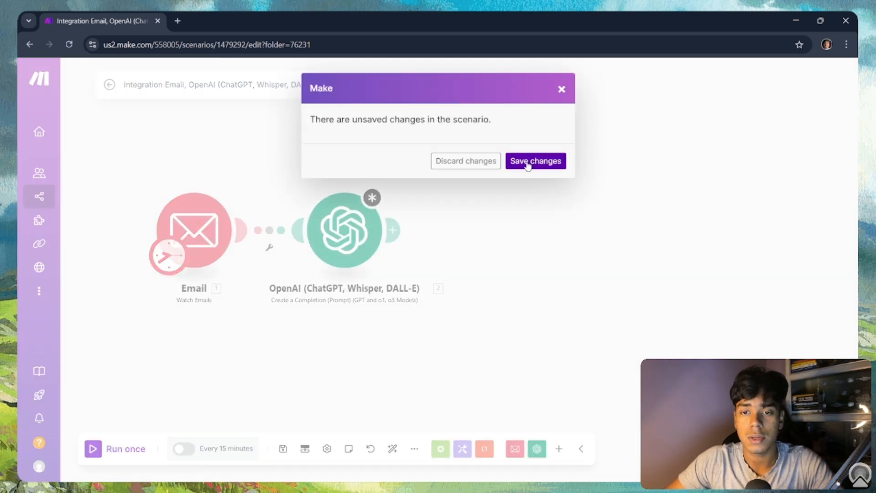
pyautogui.click(564, 91)
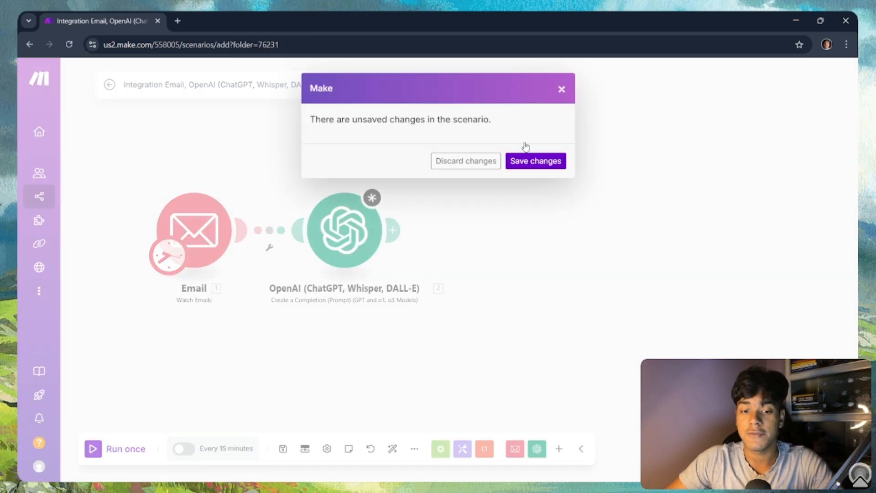
pyautogui.click(283, 449)
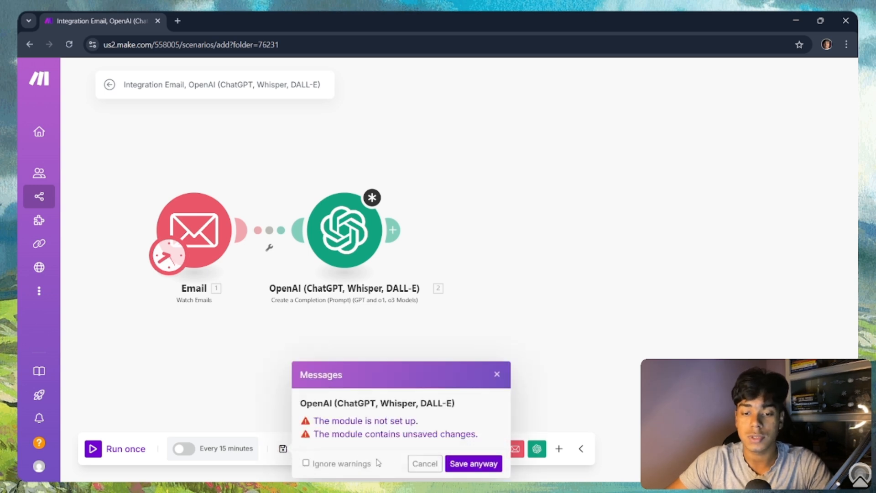
pyautogui.click(454, 463)
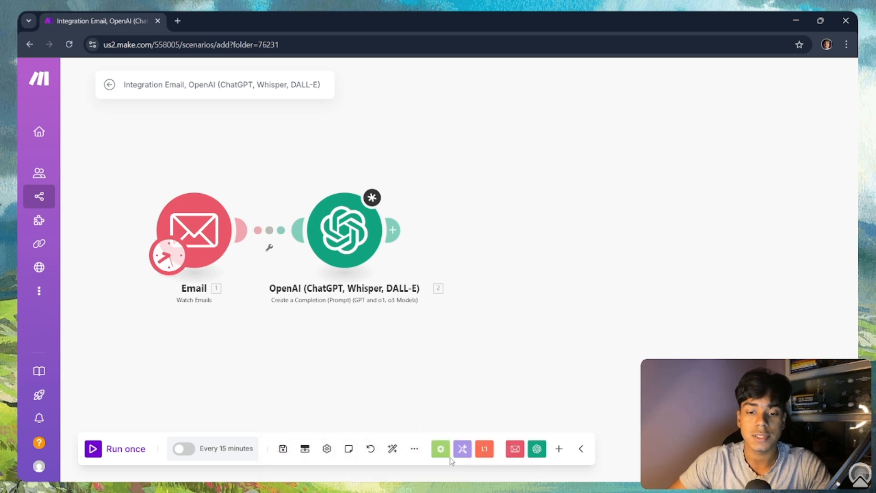
pyautogui.moveTo(28, 249)
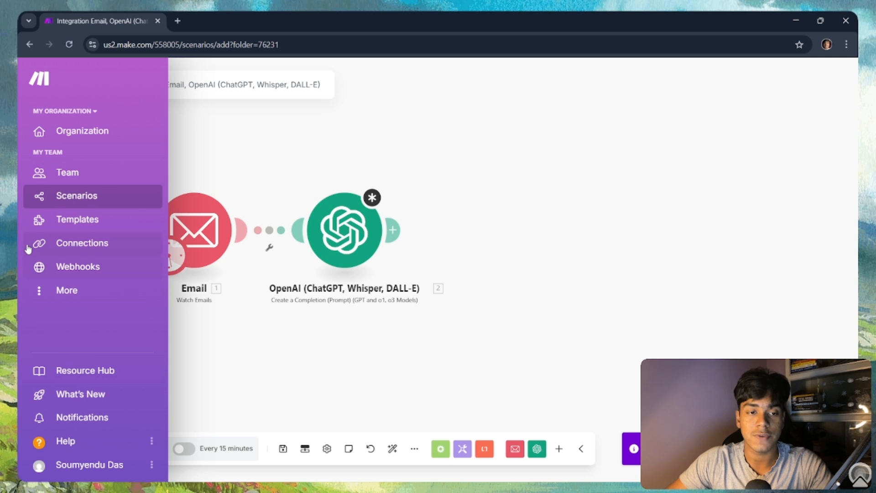
pyautogui.click(80, 195)
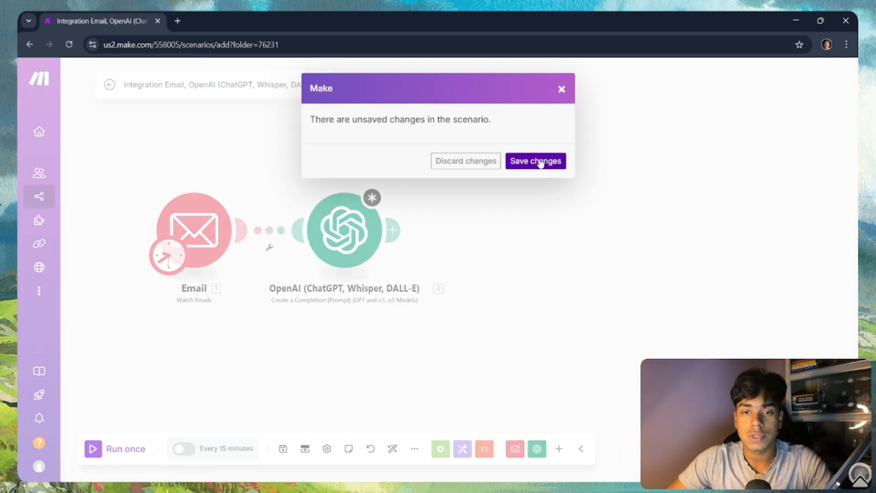
pyautogui.click(540, 162)
pyautogui.click(506, 317)
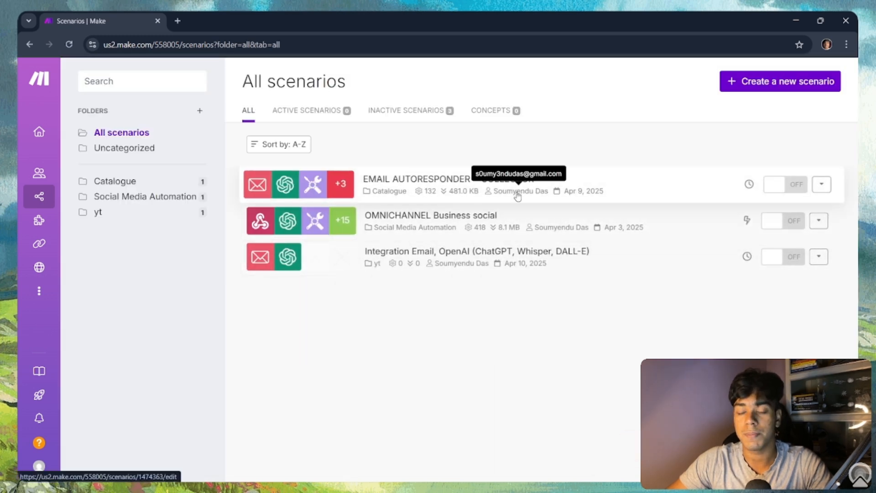
# Step: Open the EMAIL AUTORESPONDER + COLLECTOR scenario and inspect its OpenAI module settings
pyautogui.click(578, 189)
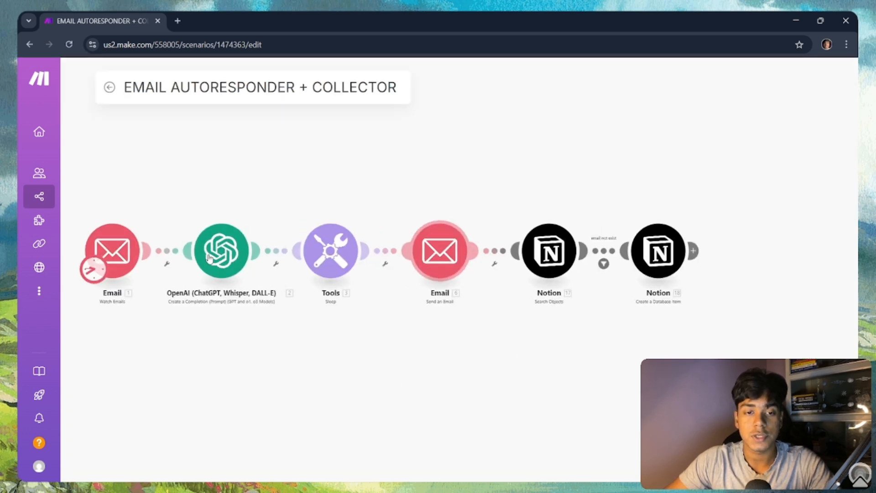
pyautogui.click(272, 256)
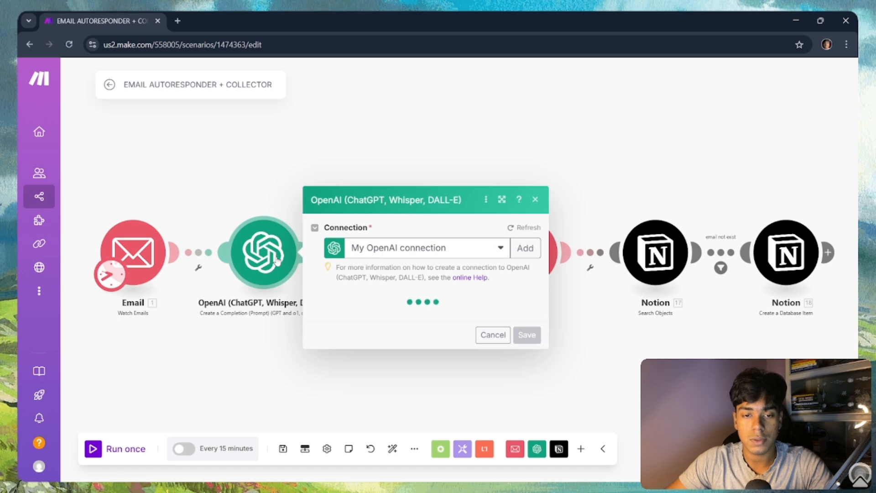
pyautogui.click(254, 332)
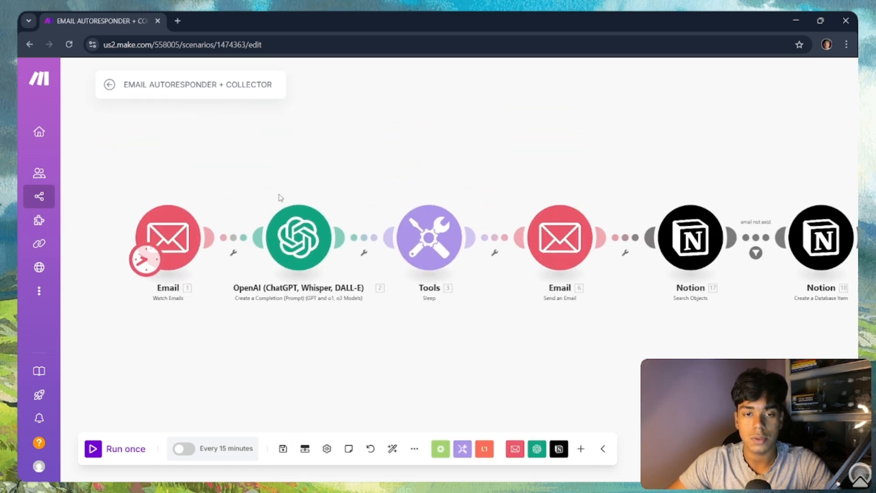
# Step: Copy the configured OpenAI module and go back to the scenario list
pyautogui.rightClick(304, 294)
pyautogui.click(273, 318)
pyautogui.rightClick(302, 233)
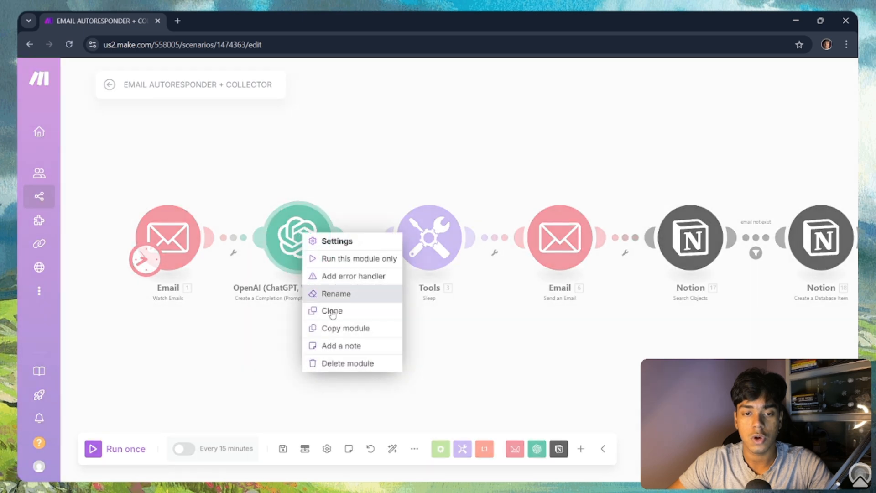
pyautogui.click(346, 328)
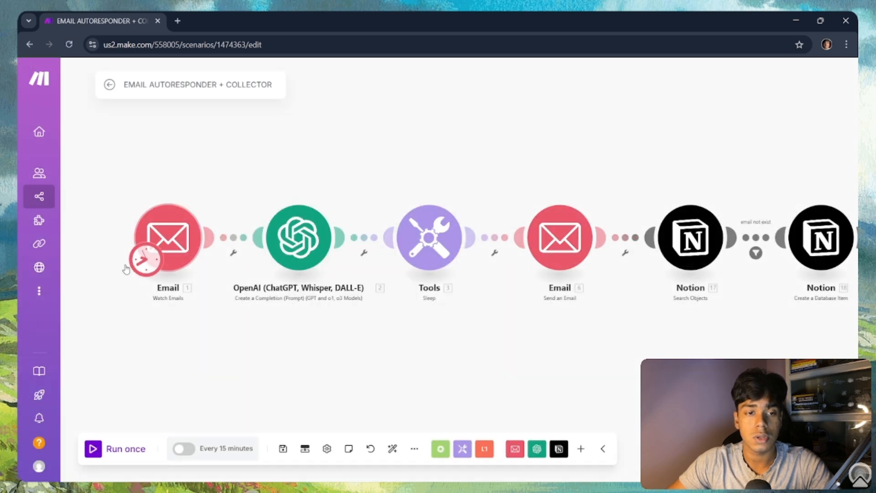
pyautogui.moveTo(45, 247)
pyautogui.click(57, 201)
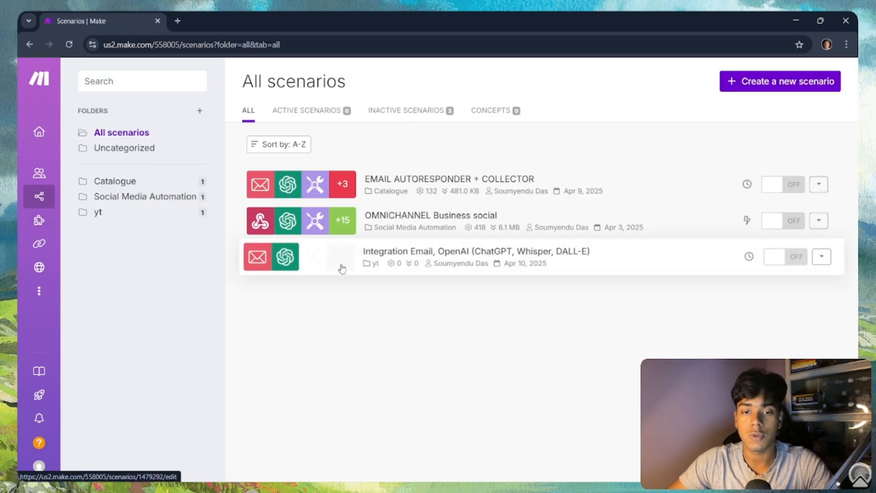
# Step: In Integration Email, OpenAI, delete the empty OpenAI module and paste the copied one after Email
pyautogui.click(342, 268)
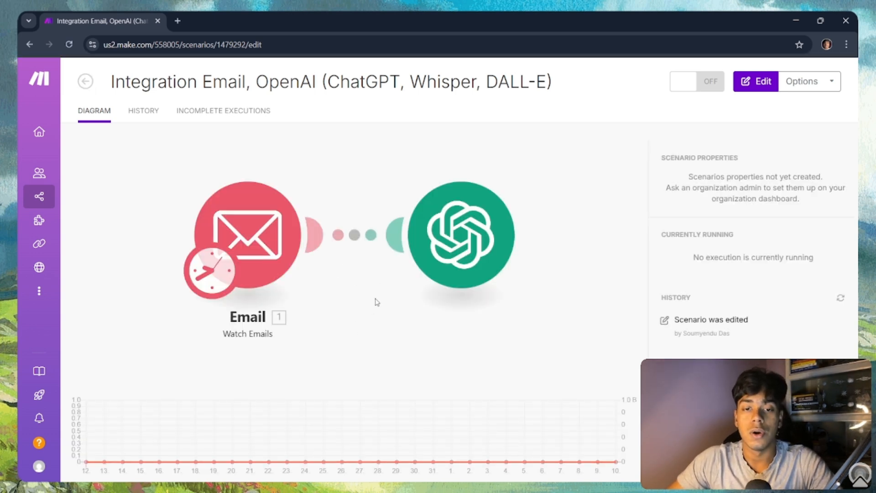
pyautogui.rightClick(439, 253)
pyautogui.click(391, 288)
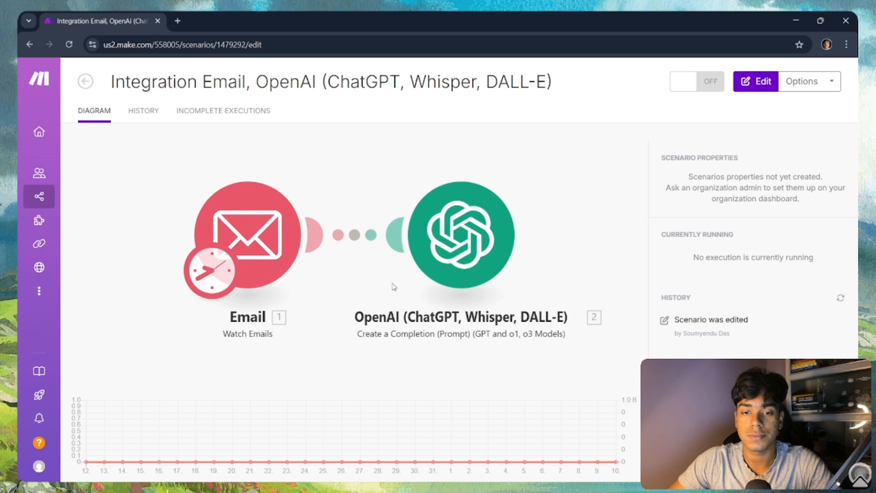
pyautogui.rightClick(574, 254)
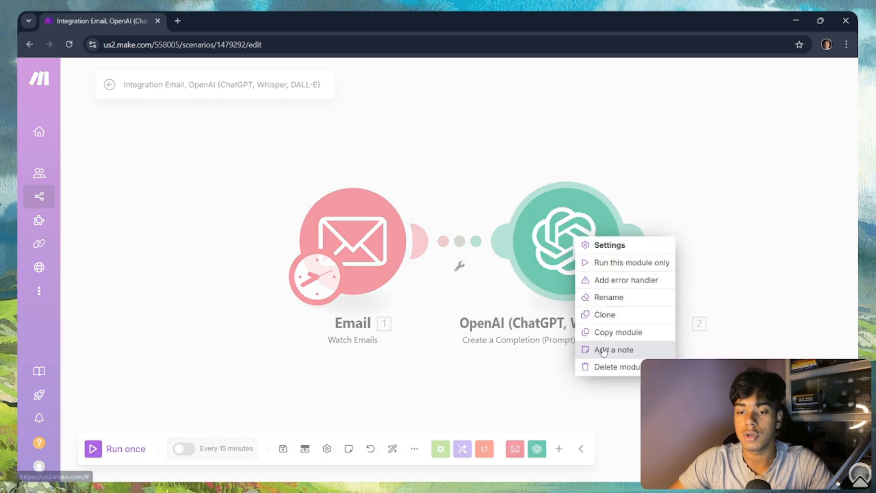
pyautogui.click(612, 366)
pyautogui.hotkey('ctrl', 'v')
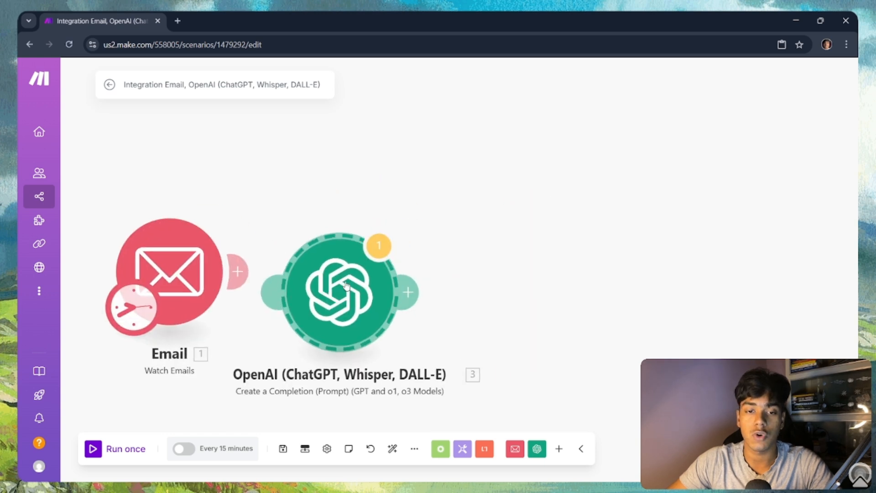
pyautogui.moveTo(344, 286)
pyautogui.mouseDown()
pyautogui.moveTo(308, 267)
pyautogui.moveTo(347, 274)
pyautogui.mouseUp()
pyautogui.scroll(-4, 347, 274)
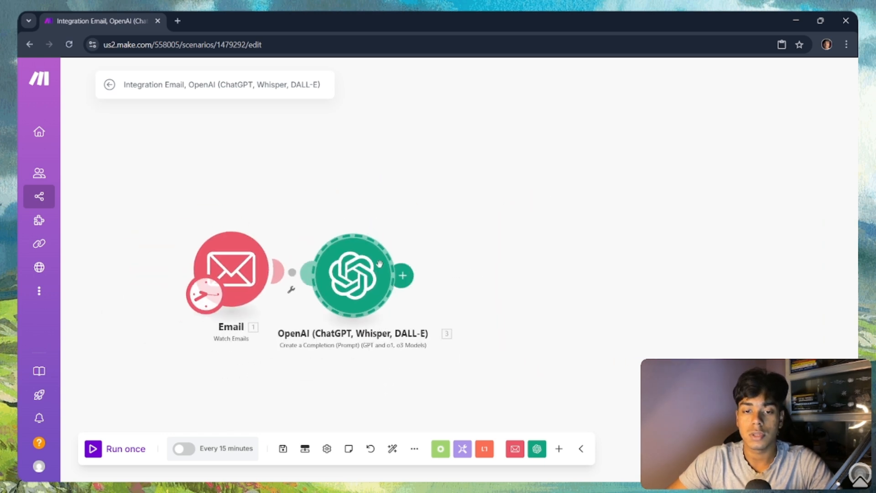
pyautogui.scroll(2, 366, 278)
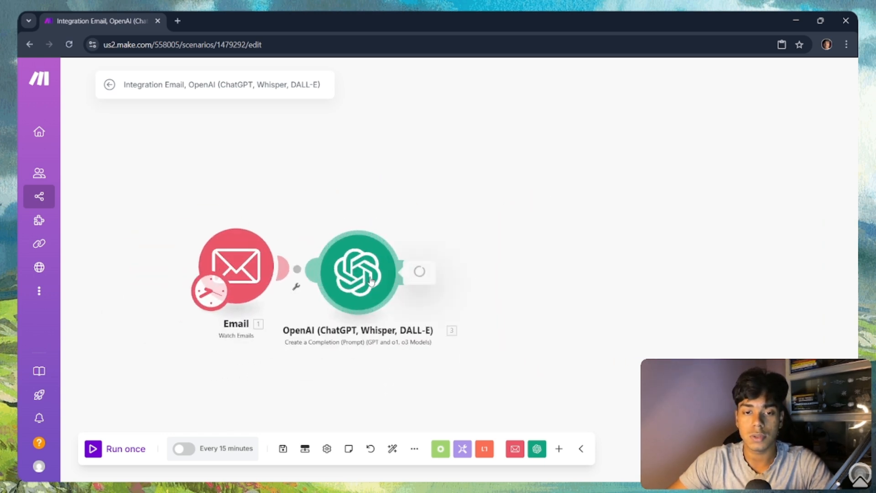
# Step: Review the pasted OpenAI module's gpt-3.5-turbo model, temperature, and Message 1 and Message 2 prompts
pyautogui.click(370, 280)
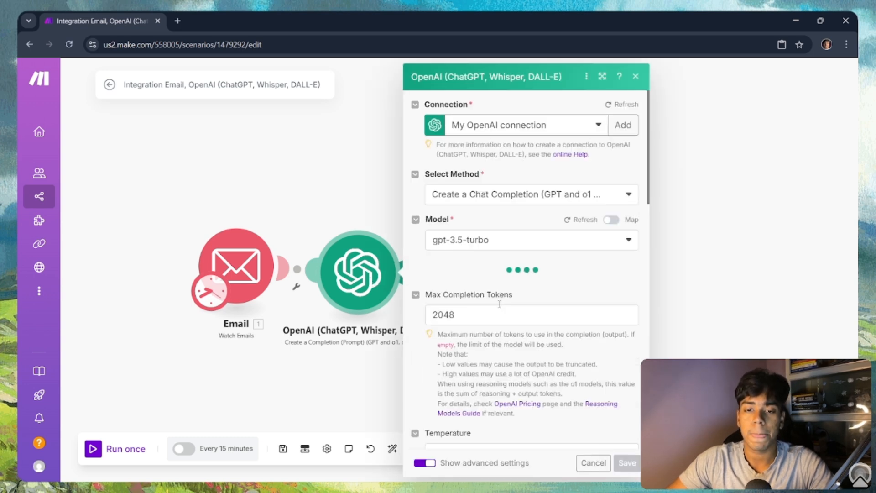
pyautogui.scroll(-1, 498, 305)
pyautogui.scroll(-5, 498, 305)
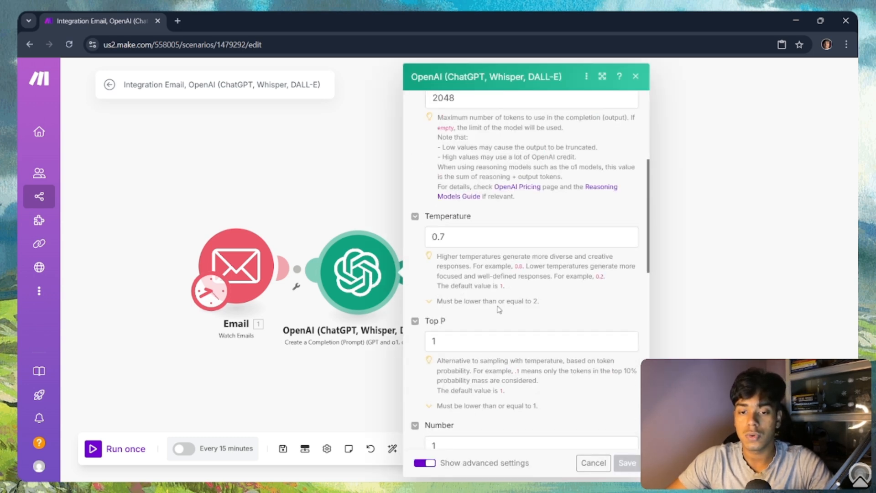
pyautogui.scroll(6, 500, 296)
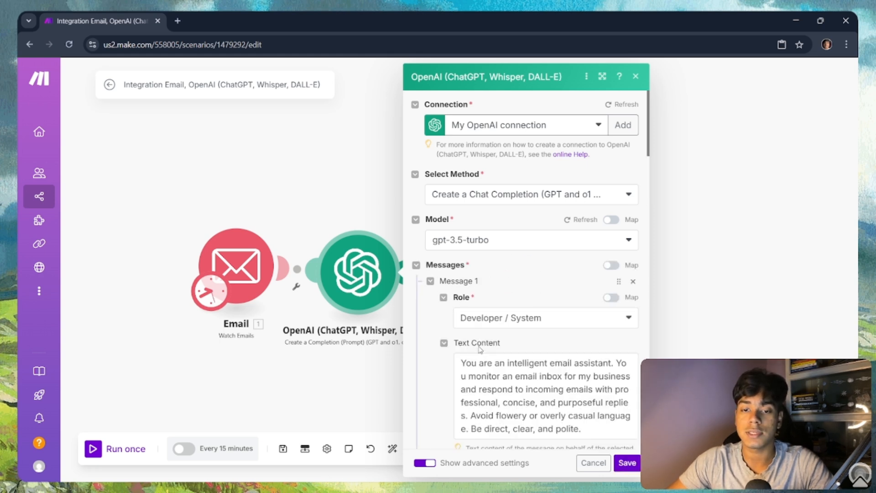
pyautogui.scroll(-2, 538, 299)
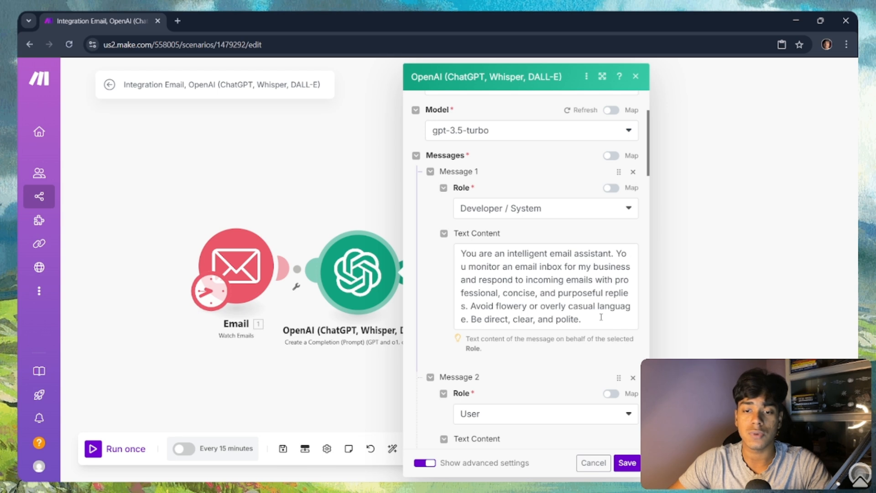
pyautogui.scroll(-3, 593, 314)
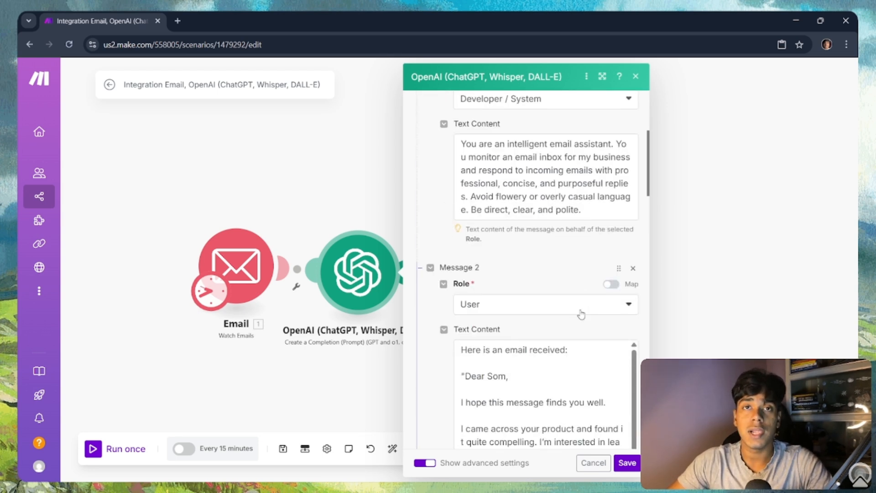
pyautogui.scroll(-3, 540, 317)
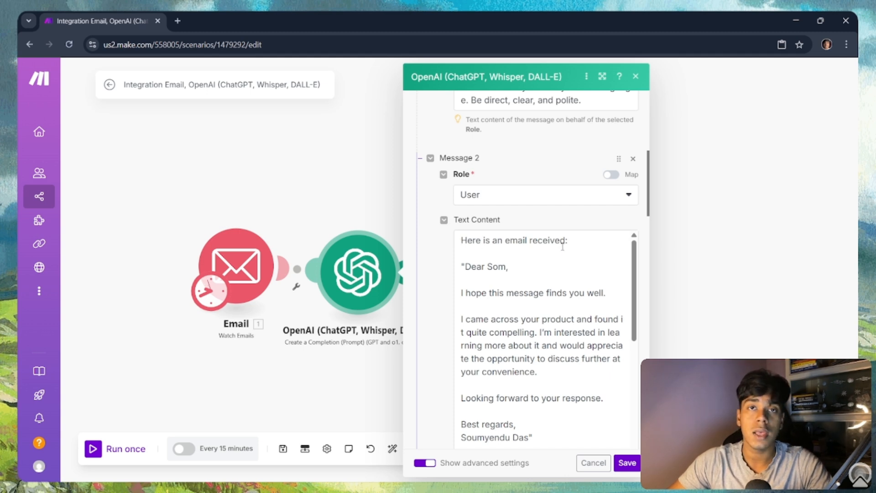
pyautogui.scroll(-2, 561, 248)
pyautogui.scroll(2, 551, 254)
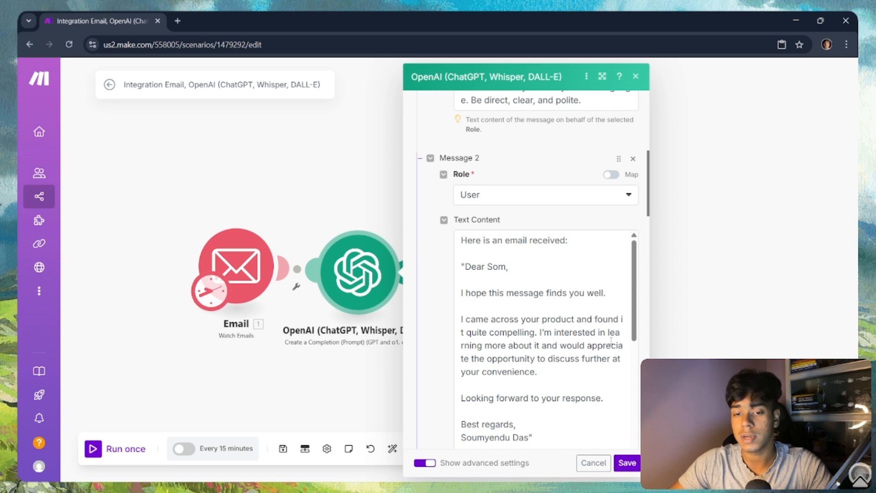
pyautogui.scroll(-2, 612, 340)
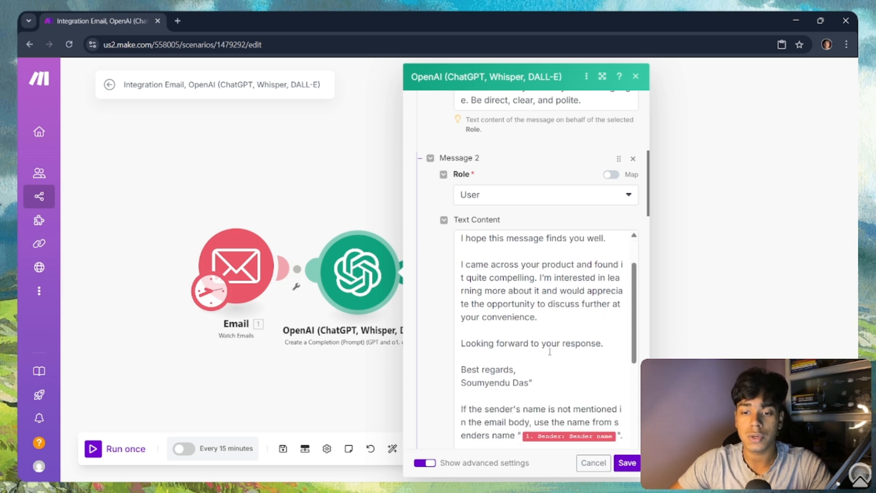
pyautogui.scroll(-4, 474, 388)
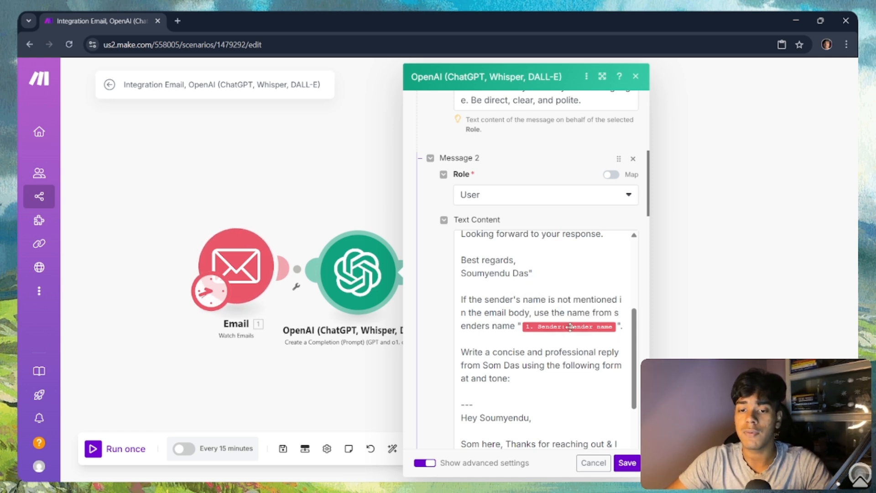
# Step: Check the User message prompt and its mappable email fields, then move down to Message 3
pyautogui.click(618, 326)
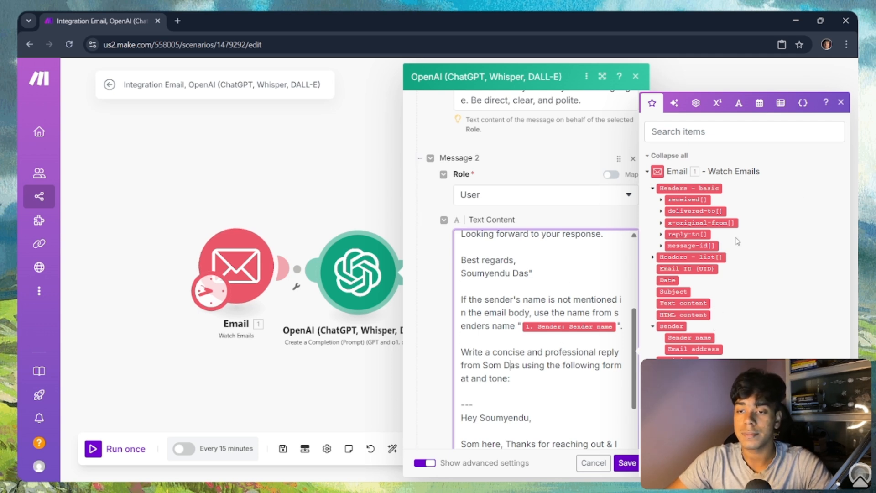
pyautogui.click(841, 103)
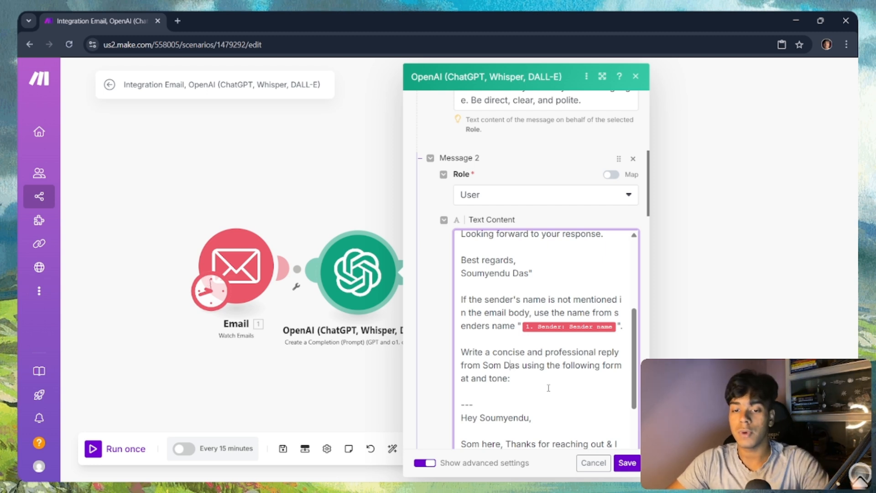
pyautogui.scroll(-2, 553, 385)
pyautogui.scroll(-2, 553, 385)
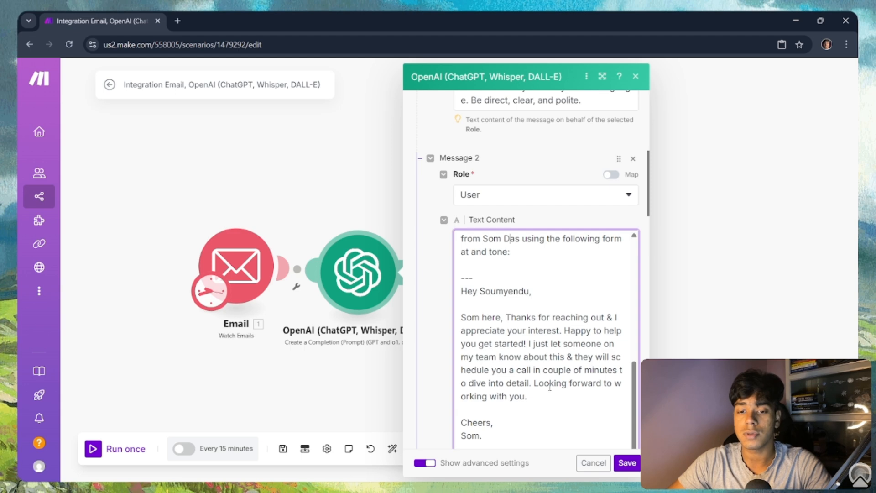
pyautogui.scroll(-5, 550, 387)
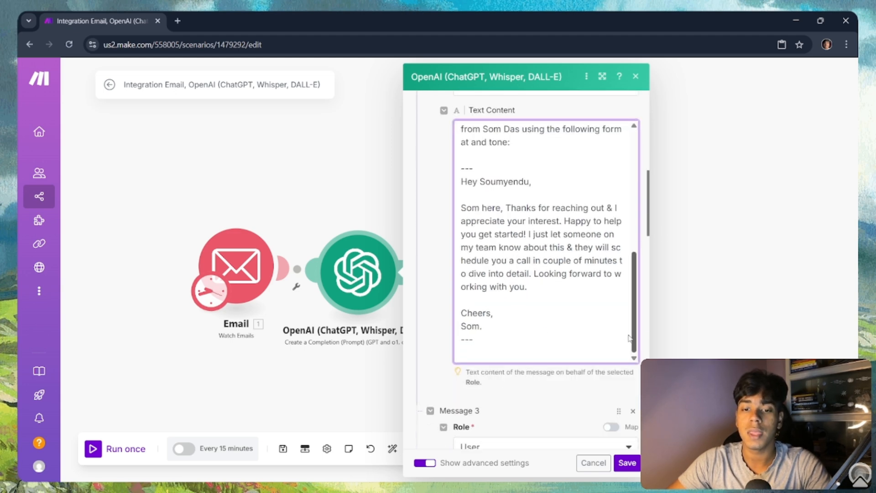
pyautogui.scroll(5, 585, 365)
pyautogui.scroll(2, 510, 292)
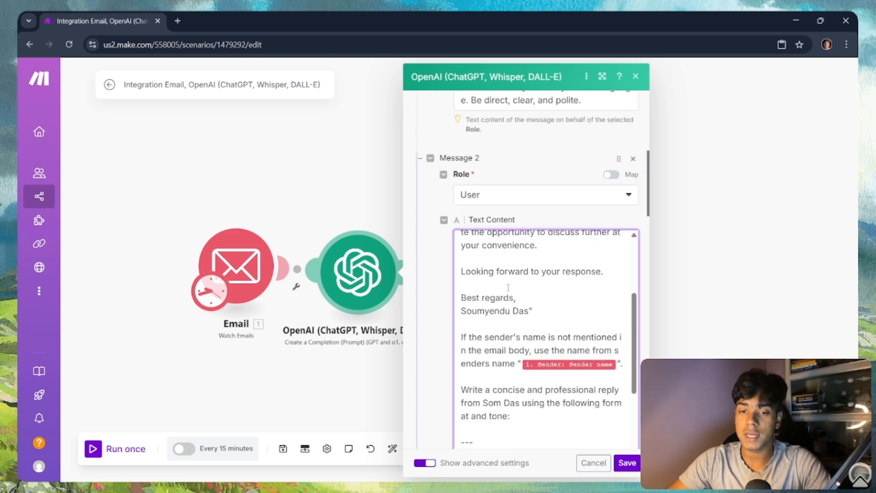
pyautogui.scroll(-2, 510, 292)
pyautogui.scroll(-5, 544, 328)
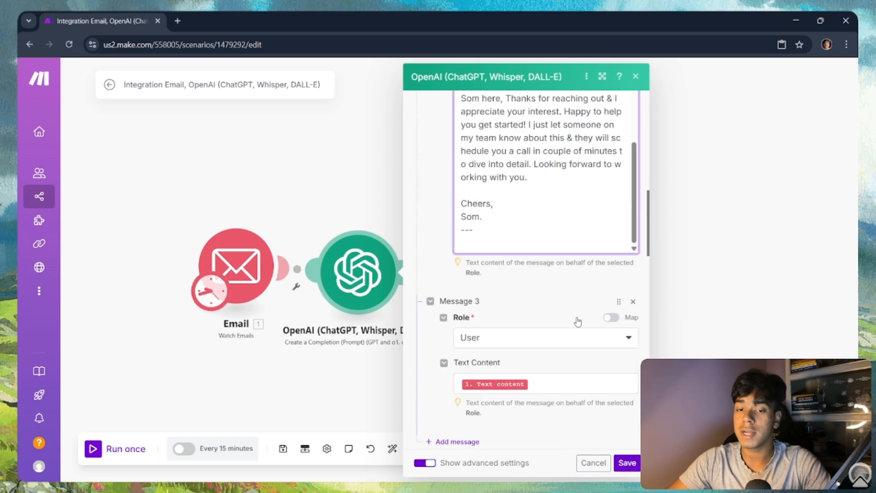
pyautogui.scroll(-2, 548, 286)
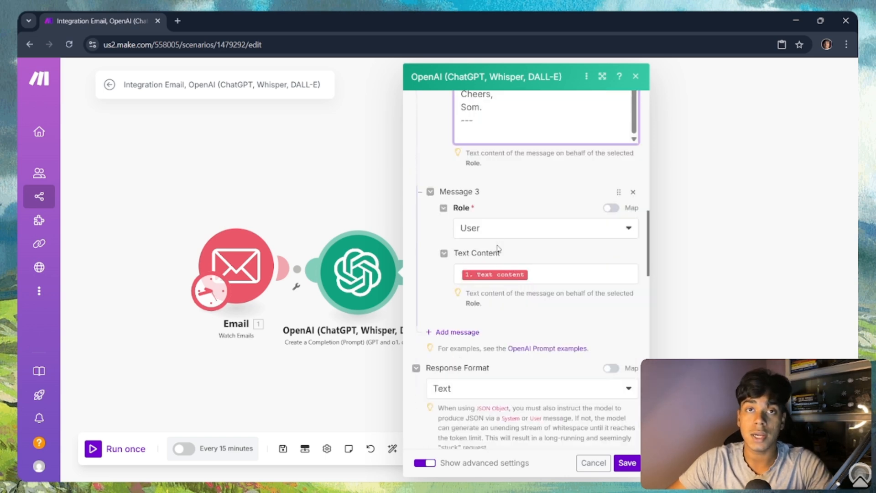
# Step: Map Message 3's text content to the email's Text content and save the OpenAI settings
pyautogui.click(542, 278)
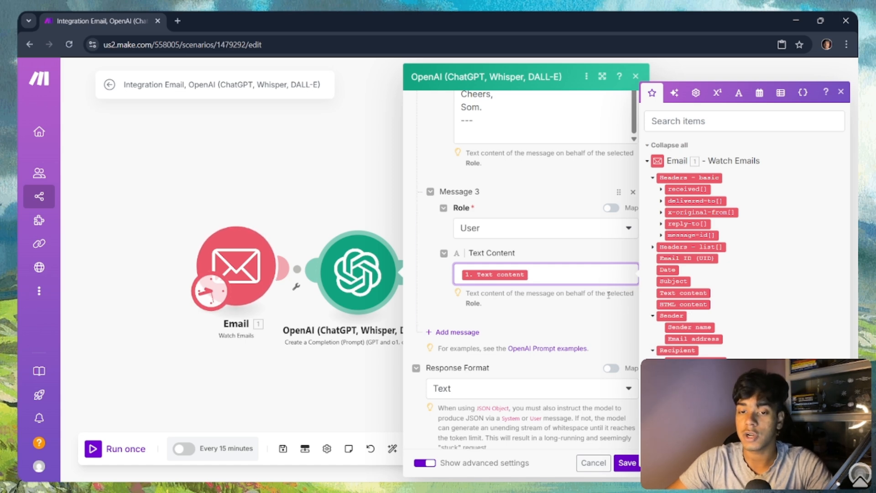
pyautogui.scroll(-10, 547, 316)
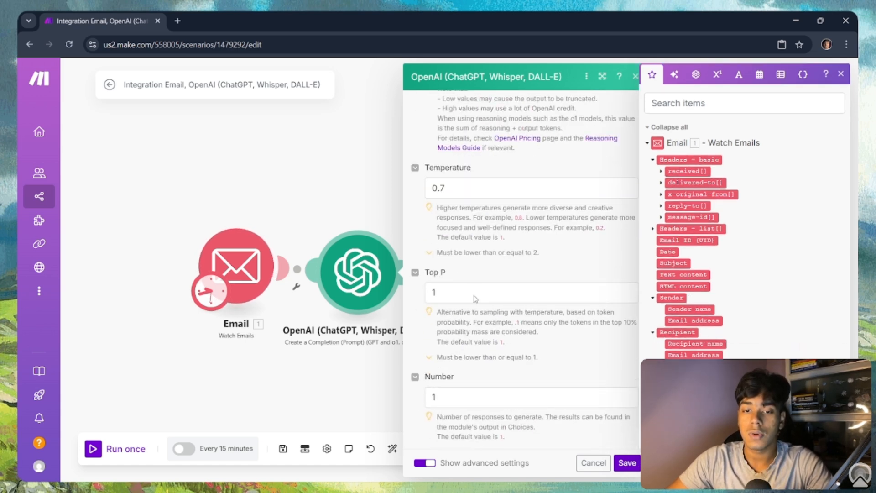
pyautogui.click(627, 462)
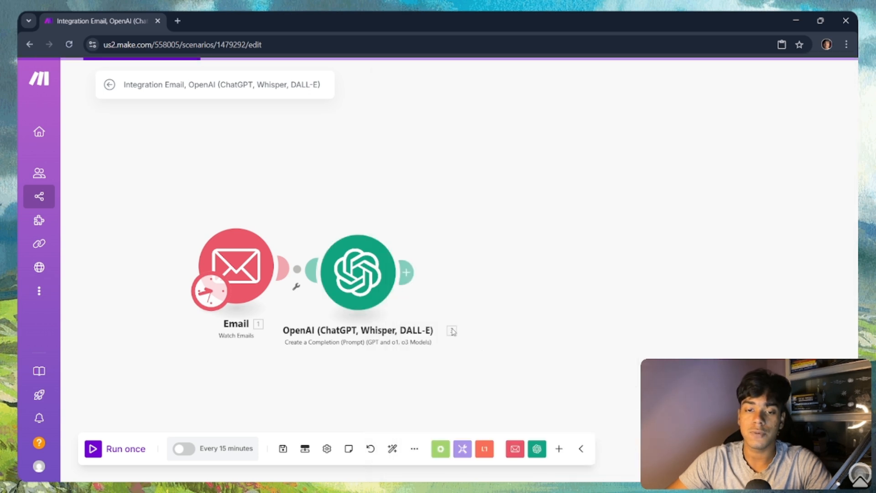
# Step: Run the scenario once and inspect the OpenAI and Email modules' output bundles
pyautogui.click(407, 272)
pyautogui.click(465, 197)
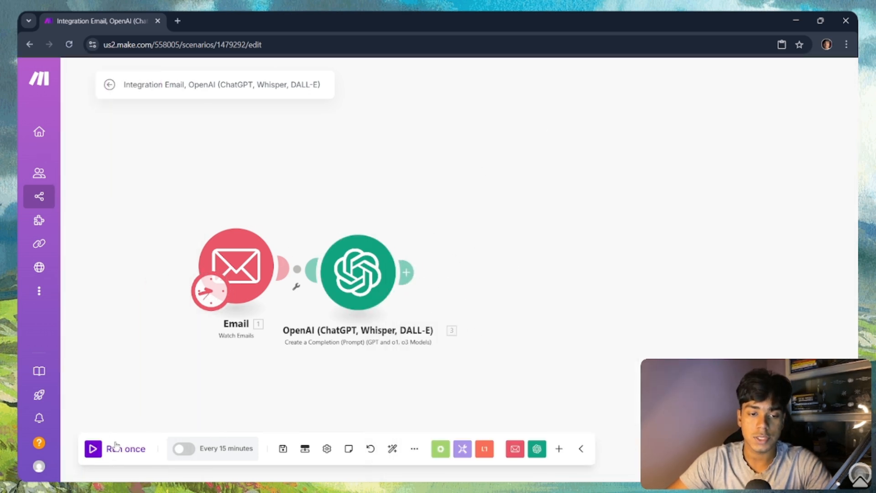
pyautogui.click(101, 448)
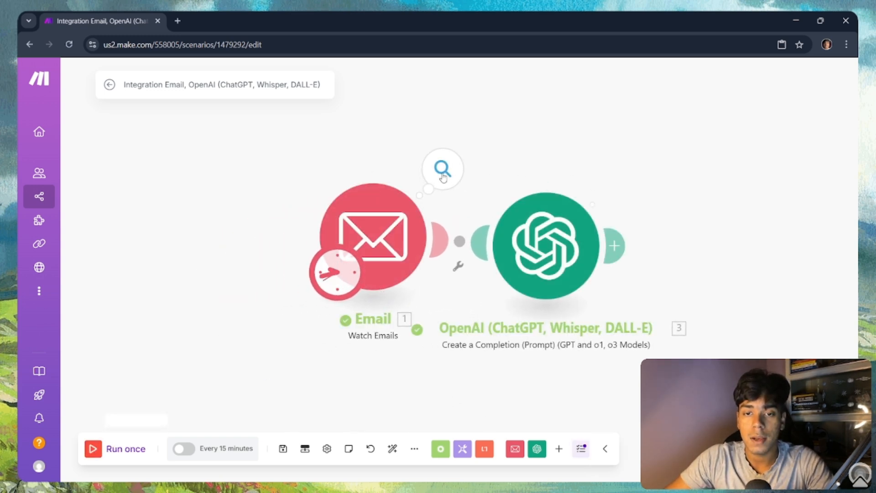
pyautogui.click(613, 187)
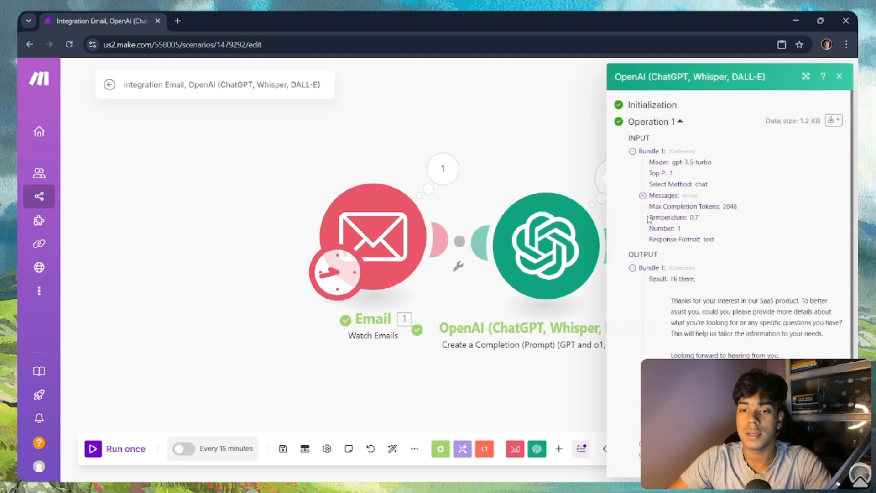
pyautogui.scroll(-2, 697, 330)
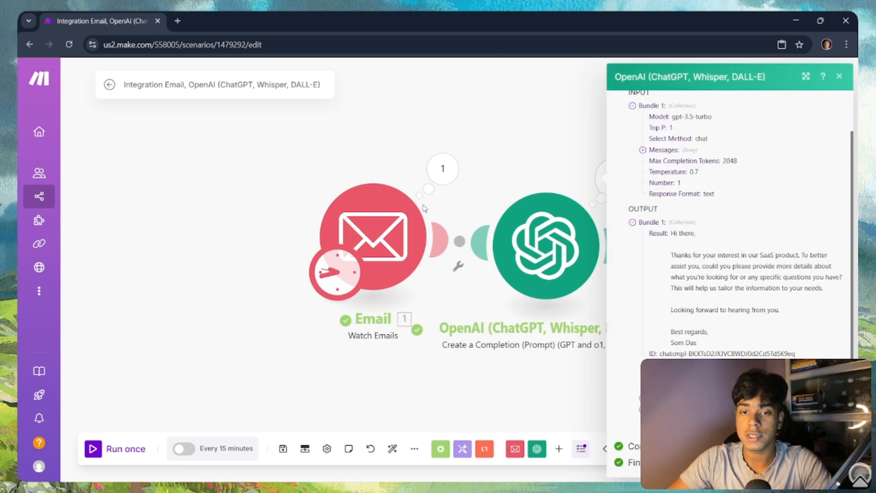
pyautogui.click(444, 181)
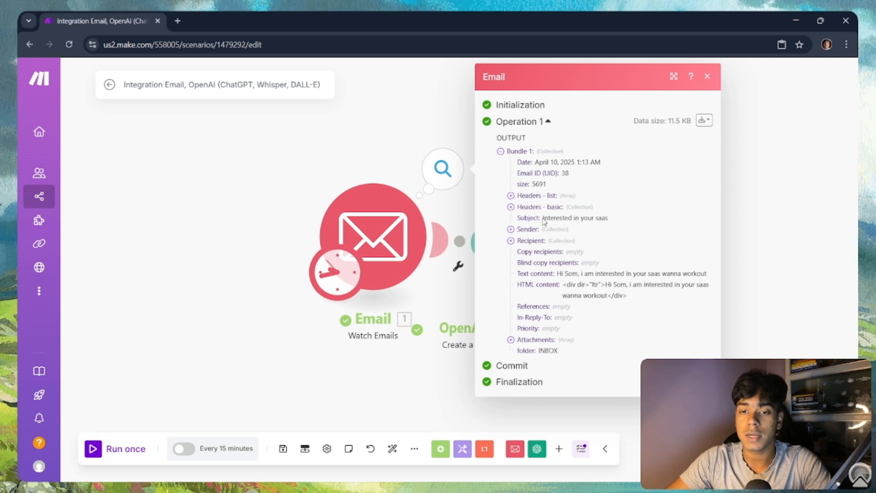
# Step: Highlight the email's subject, sender address, sender name and text content in the Email output, then close it
pyautogui.moveTo(543, 218); pyautogui.dragTo(641, 221)
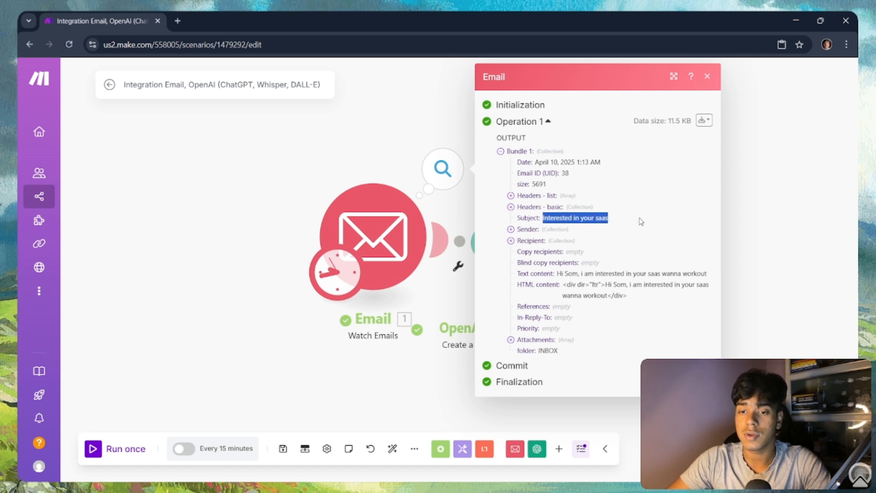
pyautogui.click(563, 230)
pyautogui.moveTo(572, 240); pyautogui.dragTo(643, 239)
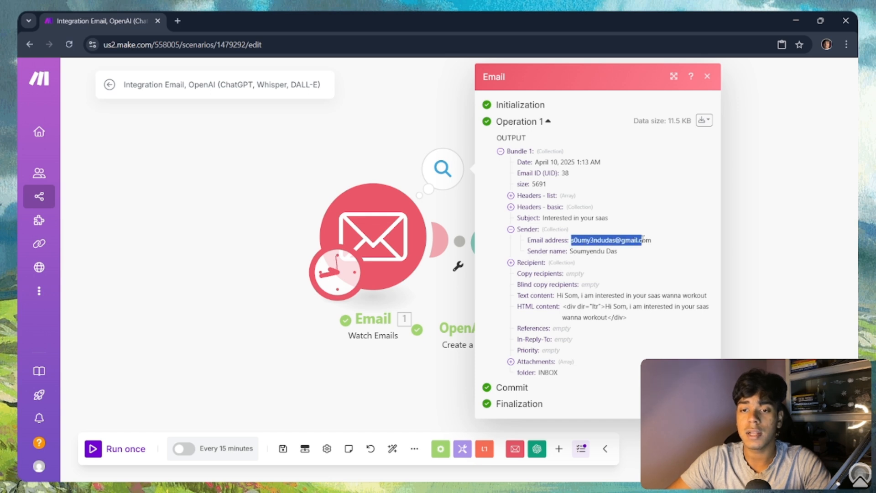
pyautogui.moveTo(570, 251); pyautogui.dragTo(631, 256)
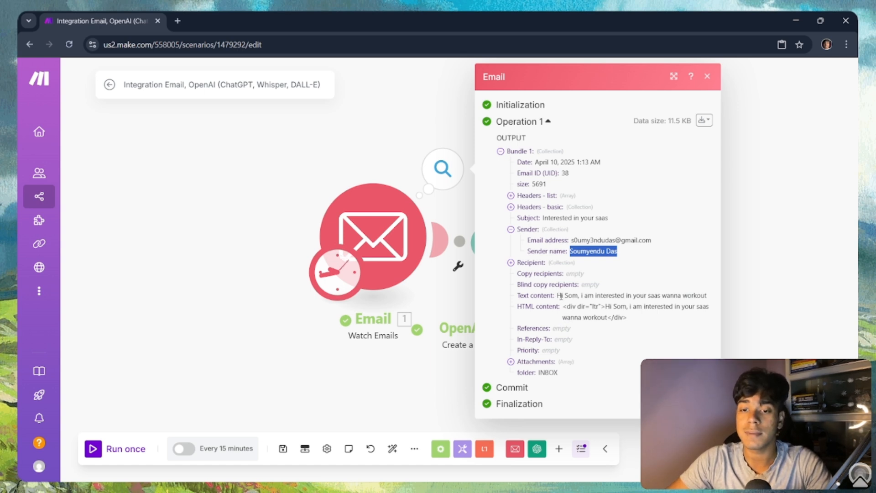
pyautogui.moveTo(558, 298); pyautogui.dragTo(707, 296)
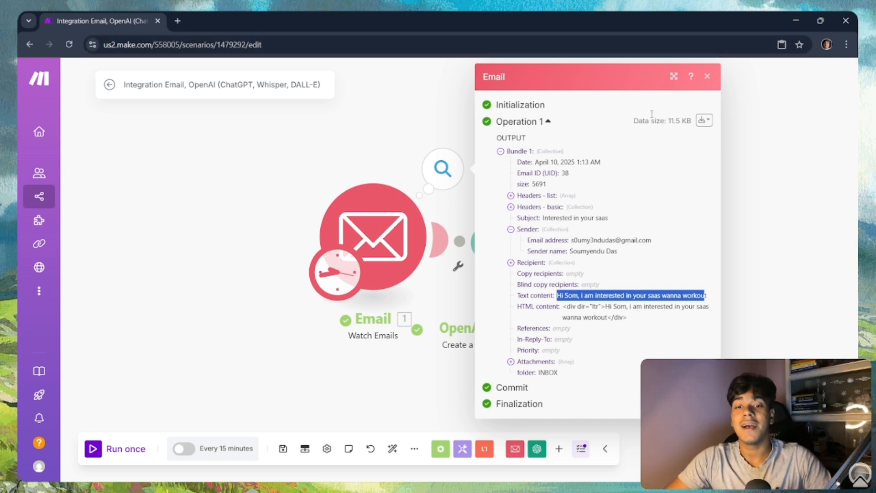
pyautogui.click(707, 77)
# Step: Reopen the Email output to recheck the sender's name, then close it
pyautogui.click(626, 176)
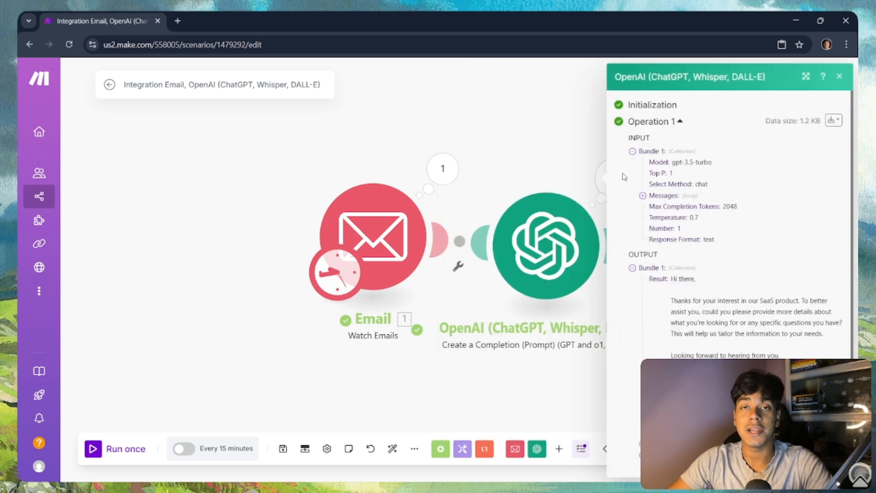
pyautogui.click(443, 170)
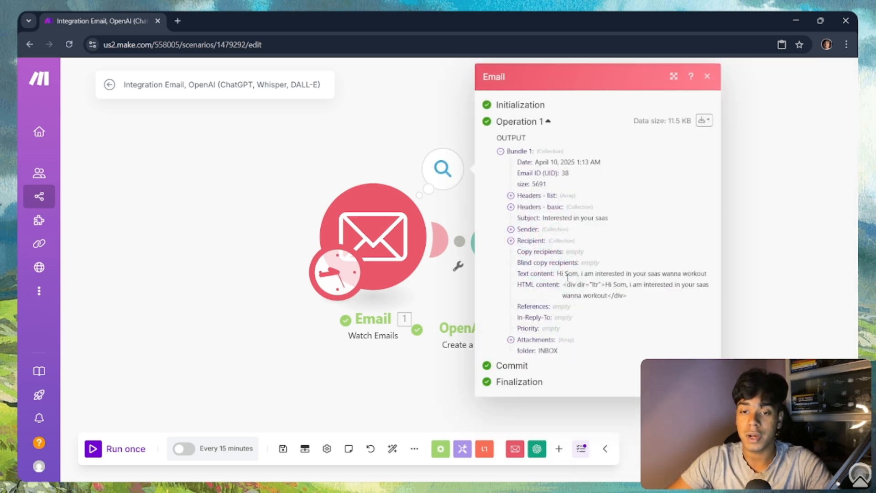
pyautogui.click(535, 229)
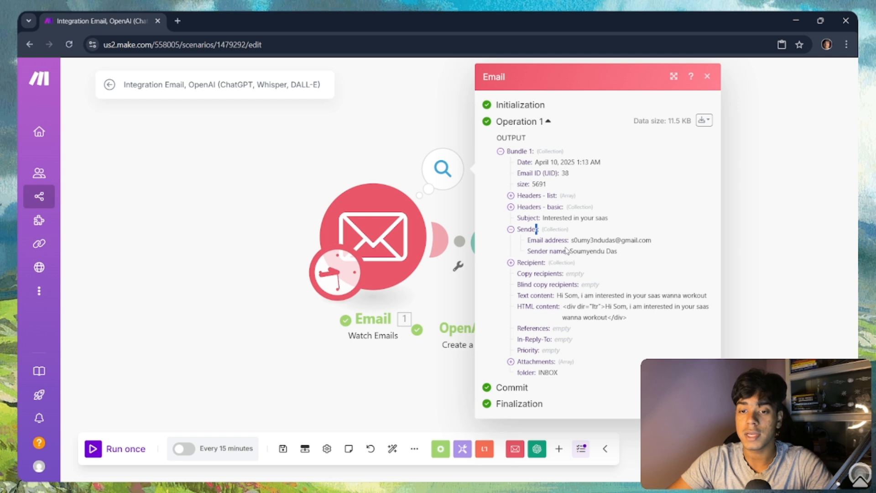
pyautogui.moveTo(569, 251); pyautogui.dragTo(626, 254)
pyautogui.click(378, 129)
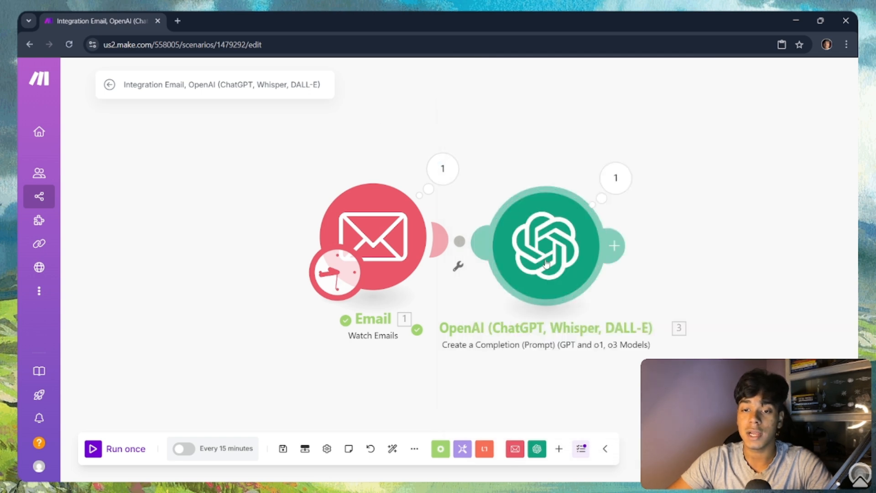
# Step: Read the OpenAI run output and highlight parts of the generated reply, including its greeting
pyautogui.click(591, 246)
pyautogui.click(663, 136)
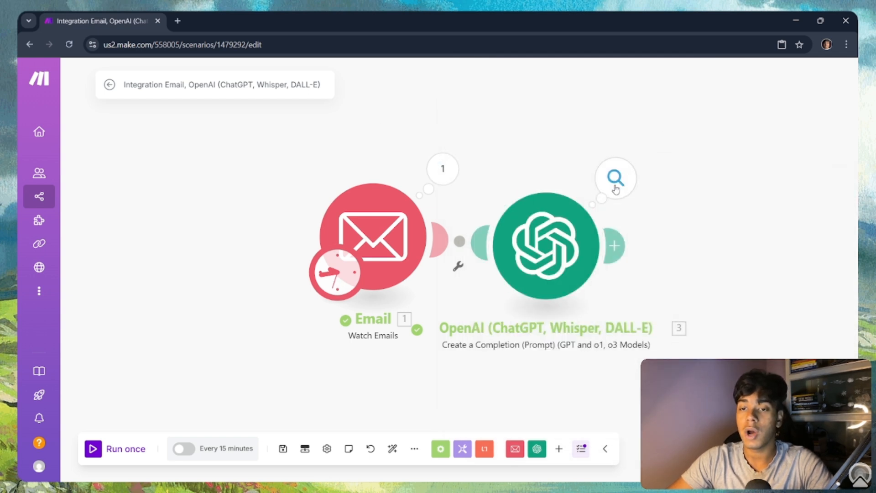
pyautogui.click(616, 179)
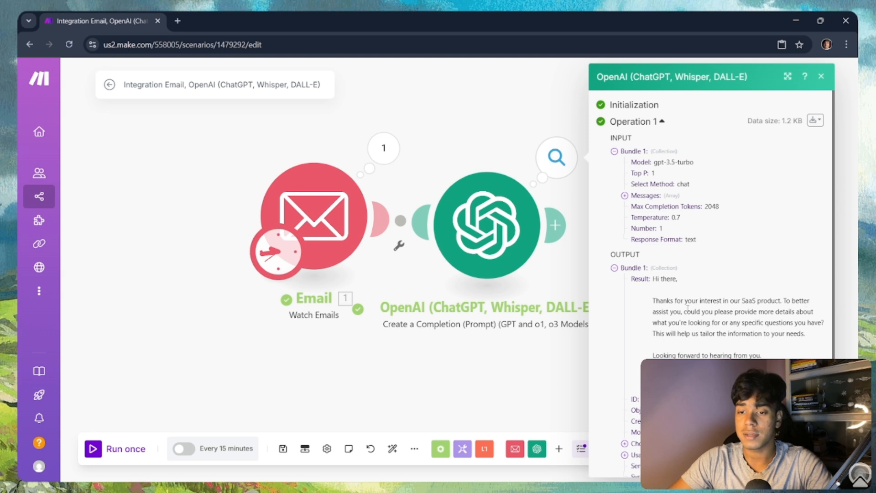
pyautogui.moveTo(683, 312); pyautogui.dragTo(746, 335)
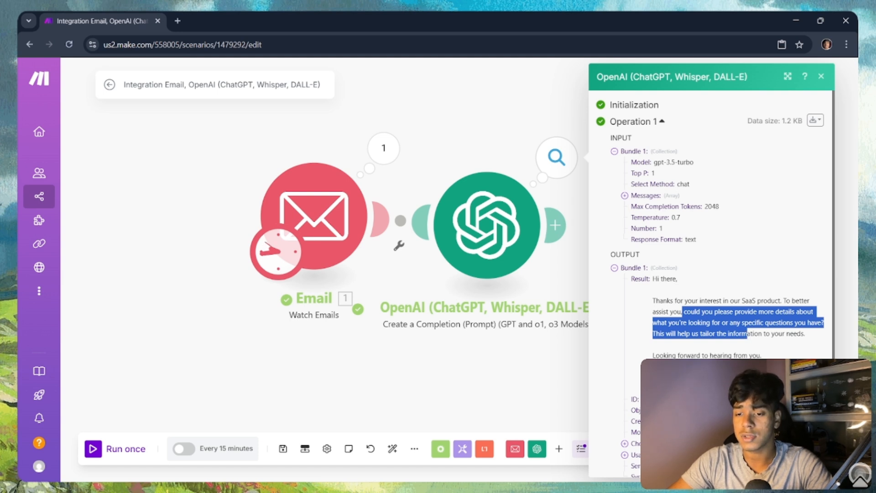
pyautogui.moveTo(526, 369); pyautogui.dragTo(450, 351)
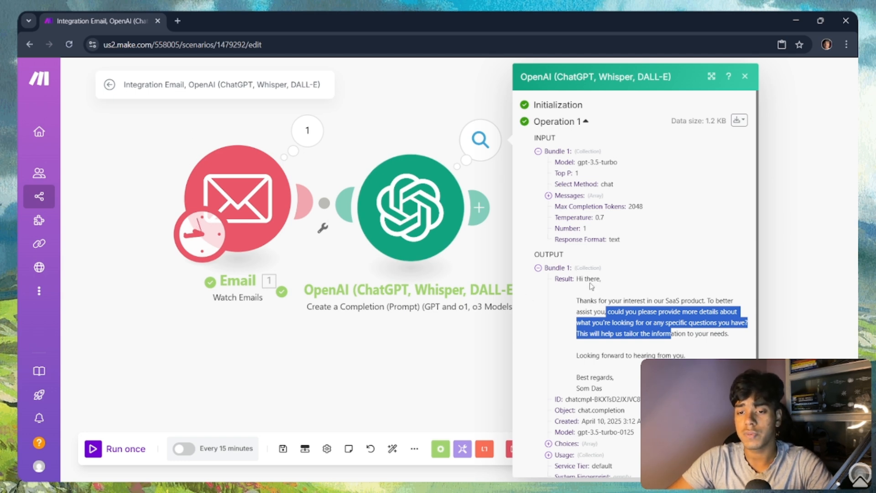
pyautogui.moveTo(584, 278); pyautogui.dragTo(604, 278)
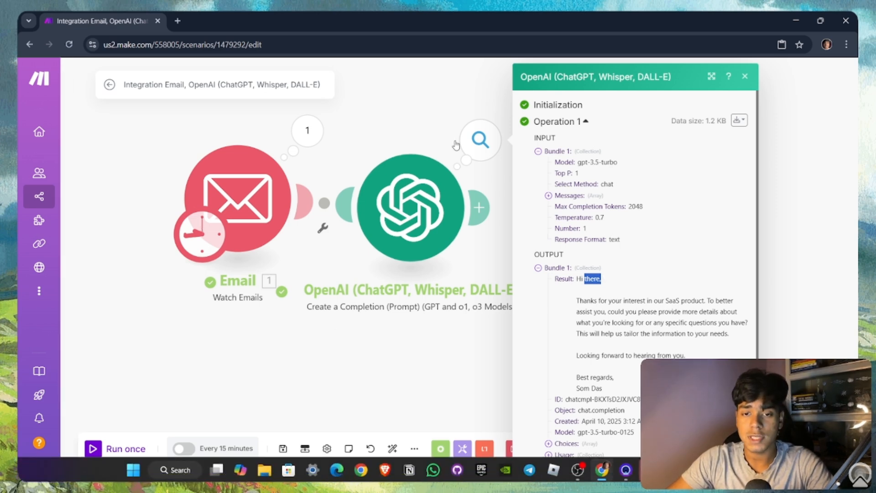
pyautogui.click(441, 259)
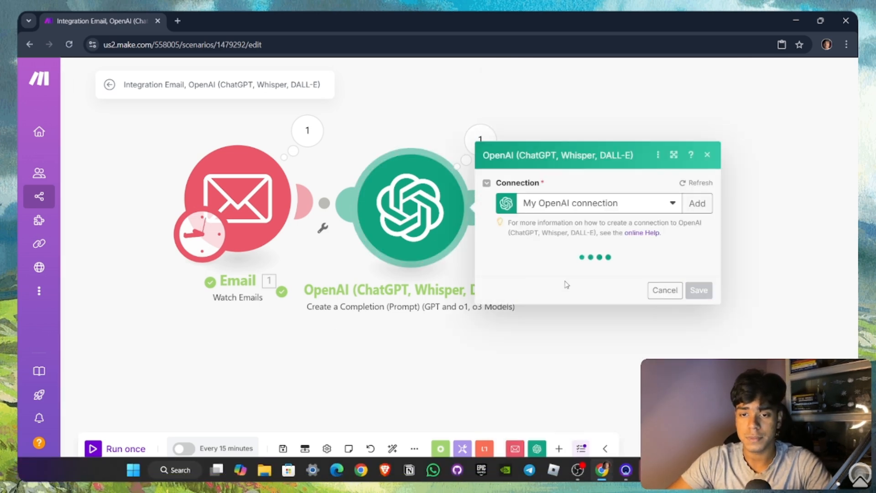
# Step: Move through the OpenAI settings and place the cursor in Message 2's prompt text
pyautogui.scroll(-5, 610, 308)
pyautogui.scroll(-8, 617, 310)
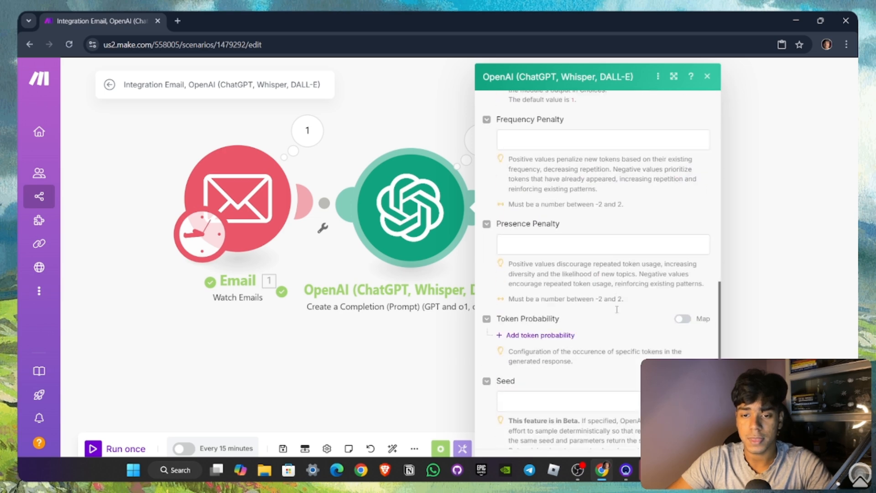
pyautogui.press('super')
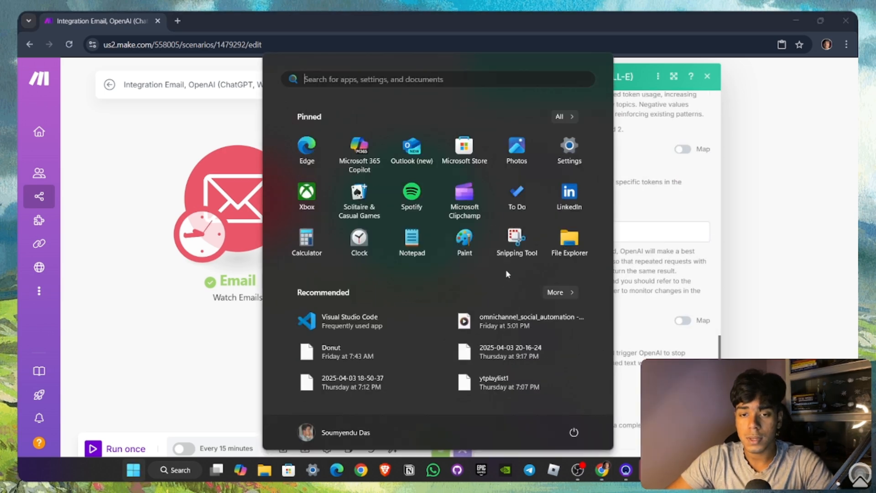
pyautogui.press('super')
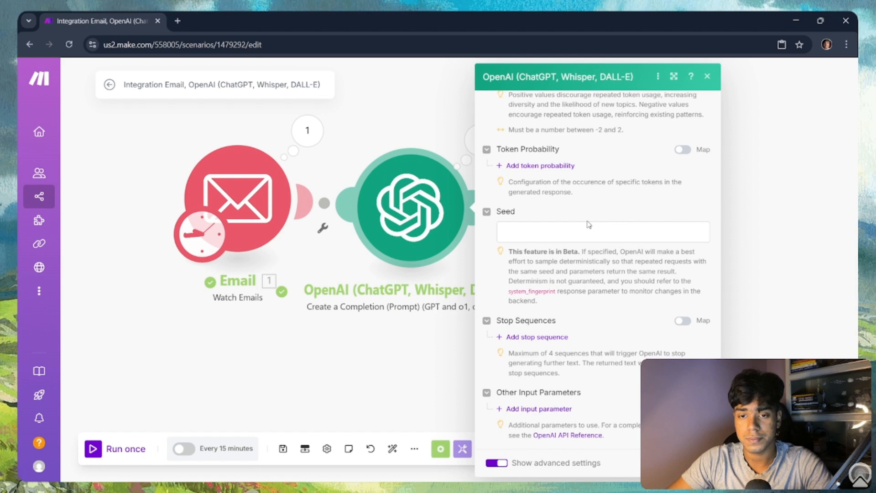
pyautogui.scroll(5, 589, 228)
pyautogui.scroll(-3, 588, 229)
pyautogui.scroll(10, 586, 220)
pyautogui.scroll(10, 586, 220)
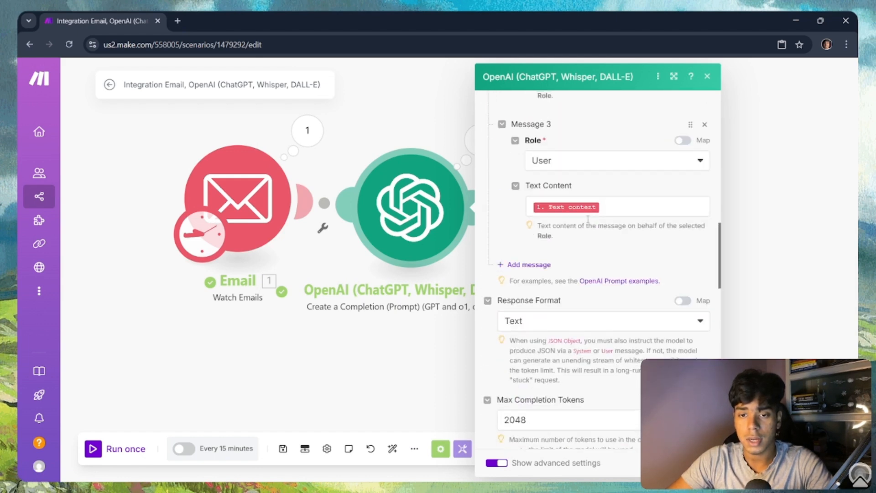
pyautogui.scroll(-2, 561, 242)
pyautogui.scroll(2, 566, 239)
pyautogui.scroll(7, 567, 237)
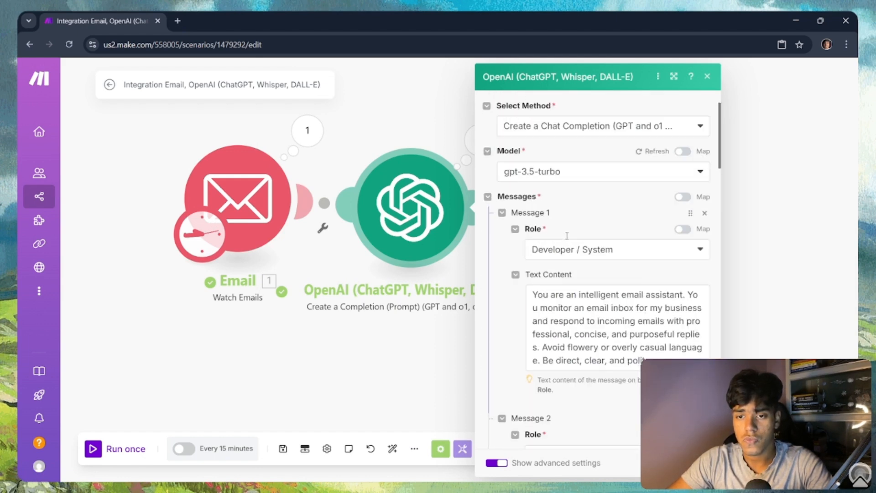
pyautogui.scroll(-12, 580, 240)
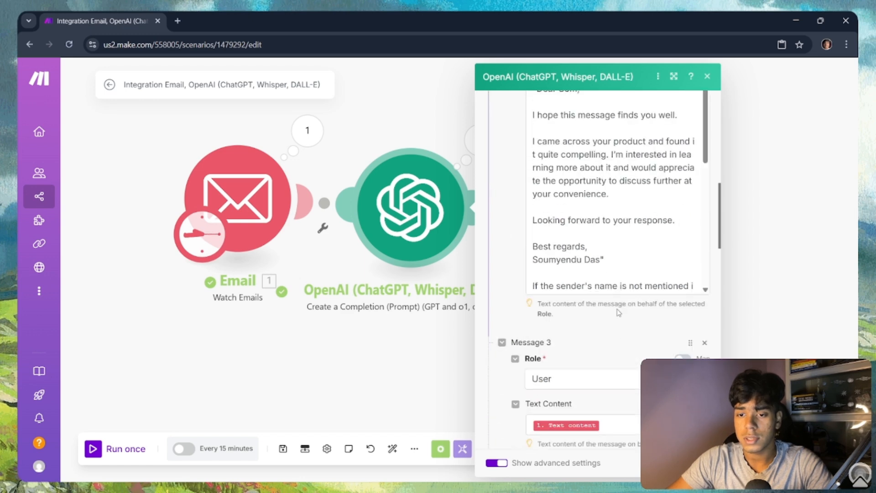
pyautogui.scroll(-6, 634, 229)
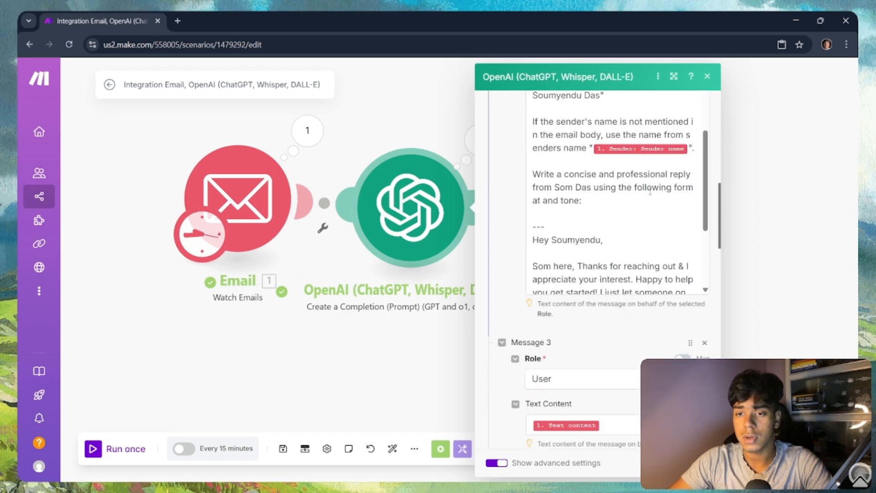
pyautogui.click(607, 167)
# Step: Insert the '1. Sender: Sender name' field, delete the duplicate pill, and close the settings
pyautogui.scroll(-5, 425, 274)
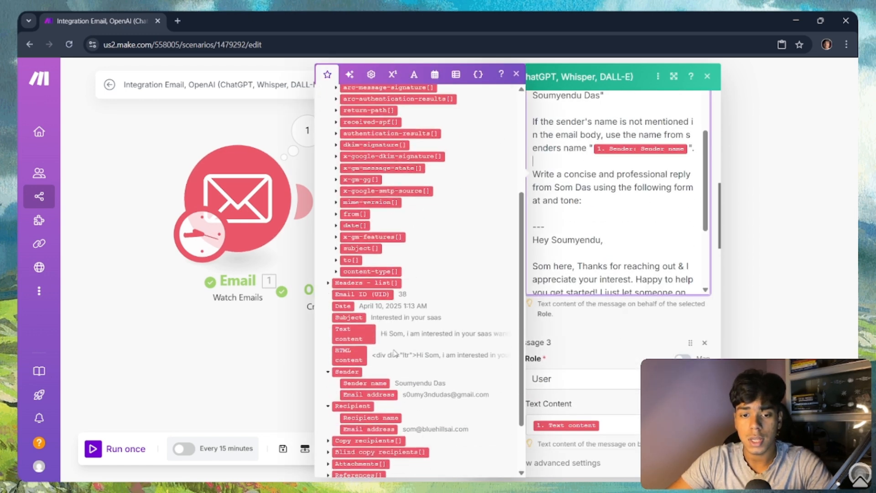
pyautogui.click(381, 382)
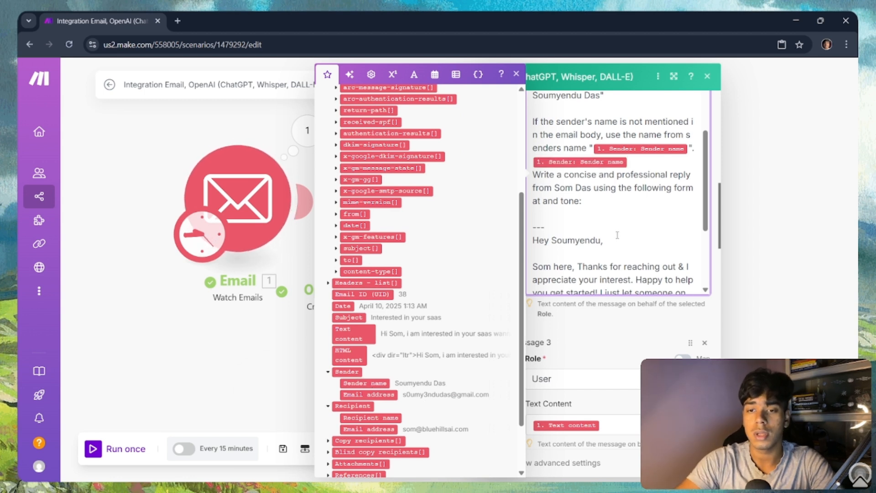
pyautogui.press('BackSpace')
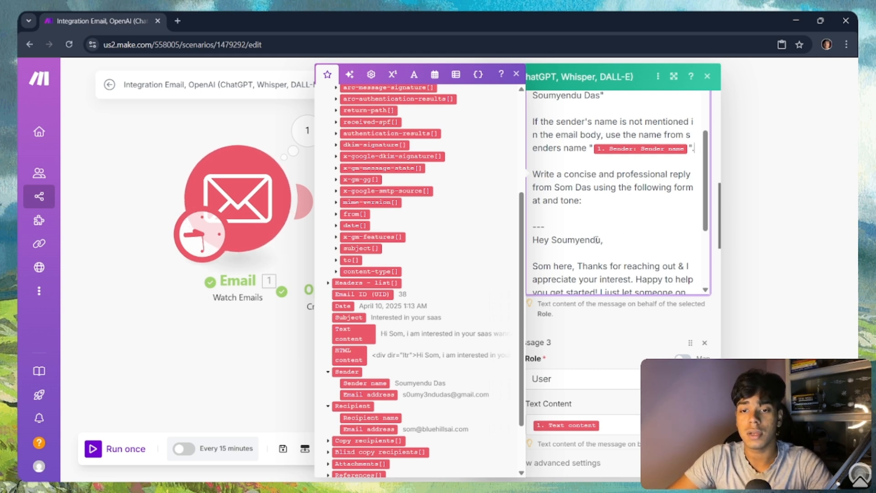
pyautogui.scroll(-3, 597, 239)
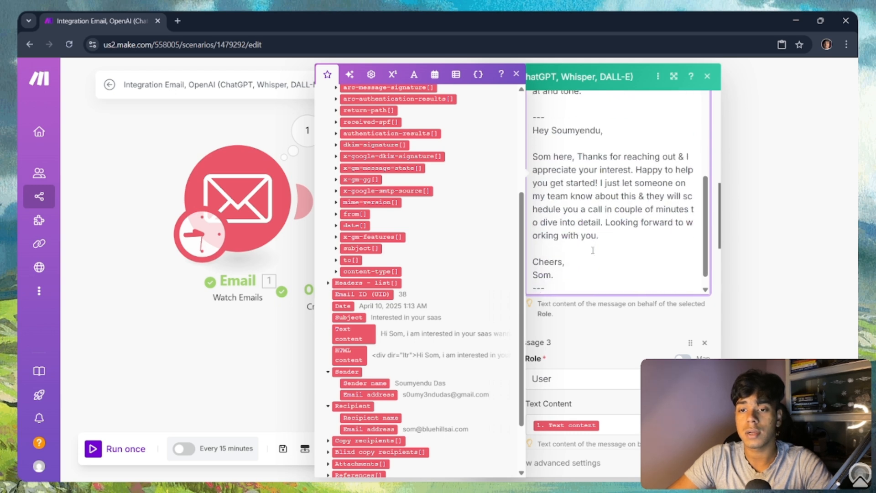
pyautogui.scroll(-1, 592, 250)
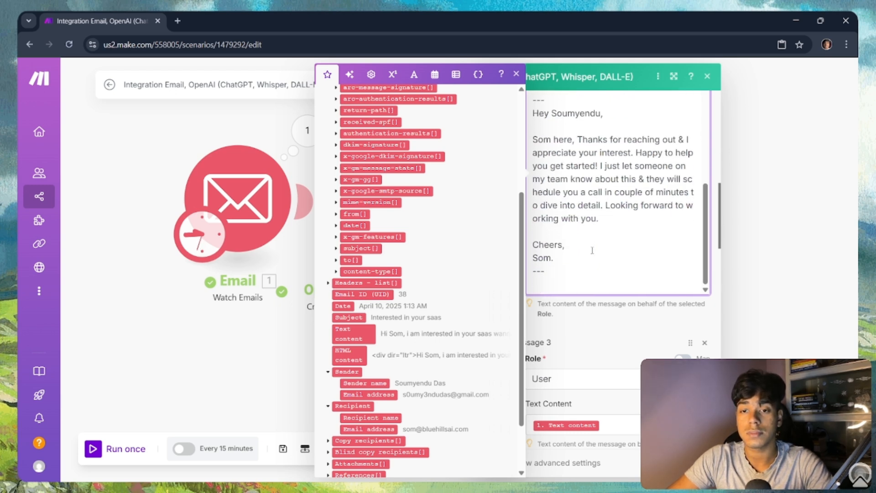
pyautogui.scroll(3, 592, 251)
pyautogui.scroll(-3, 598, 265)
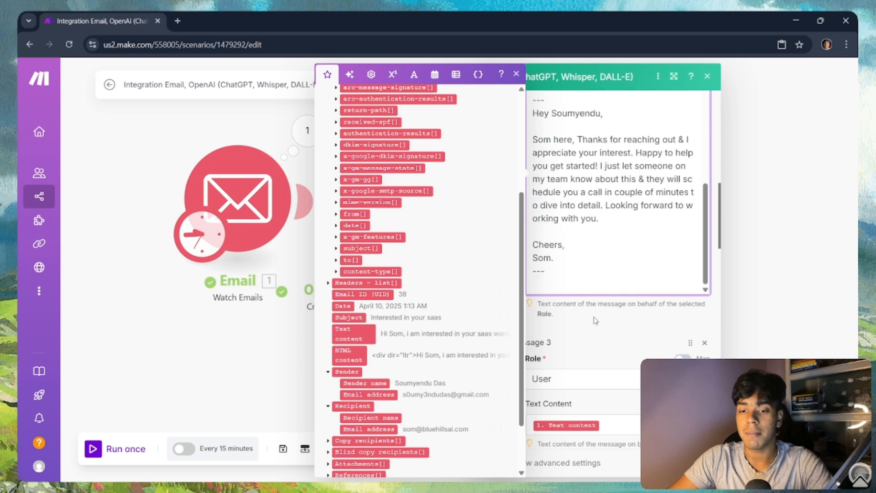
pyautogui.scroll(-5, 618, 233)
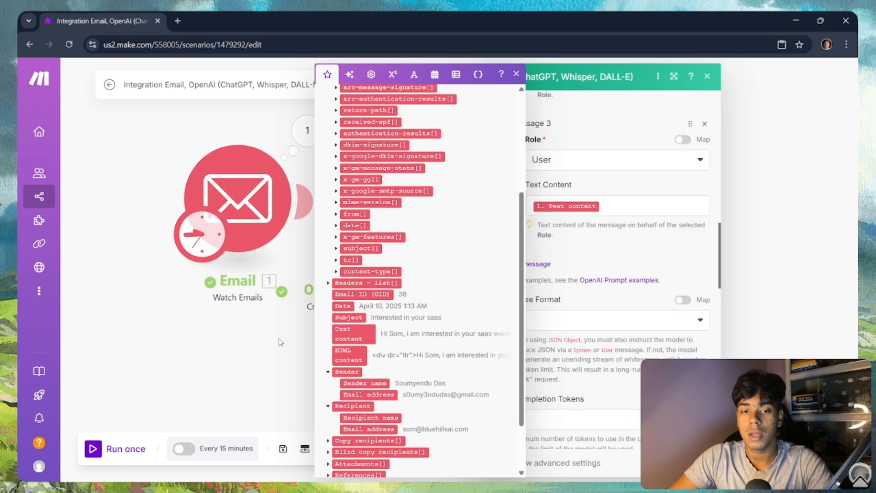
pyautogui.click(236, 350)
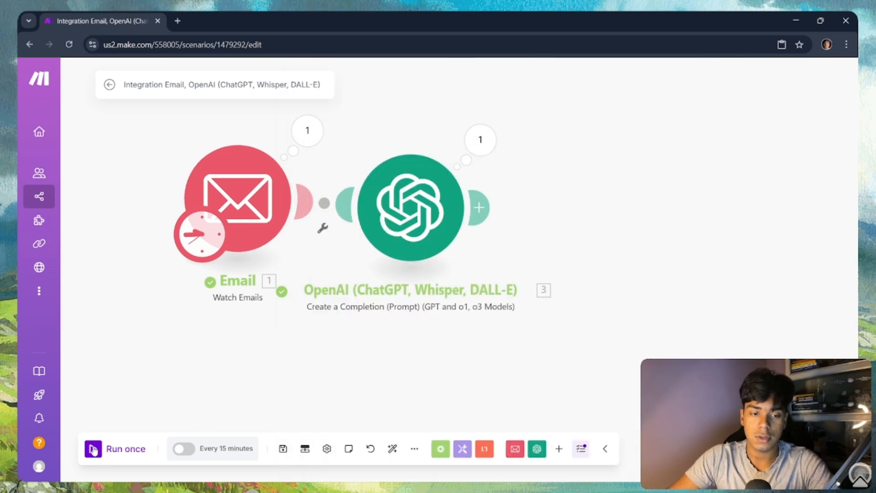
# Step: Reset Watch Emails to start from the newest email (04/10/2025 1:13 AM) and run once
pyautogui.click(93, 449)
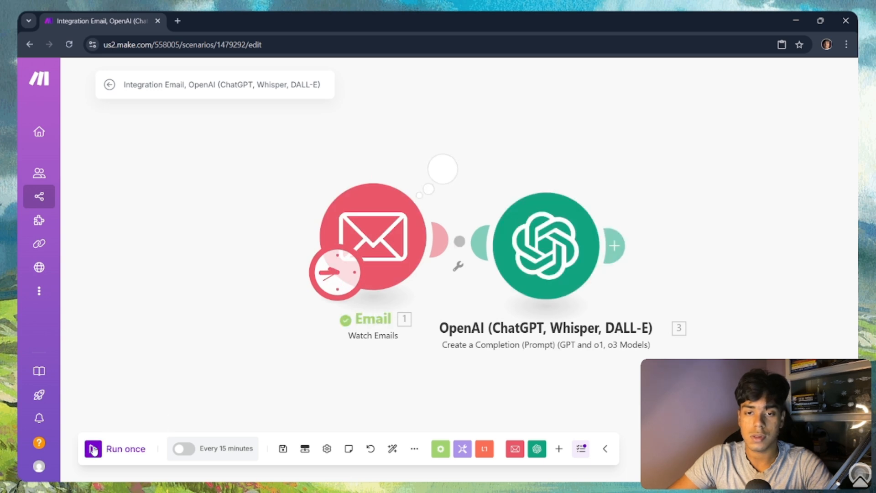
pyautogui.click(454, 168)
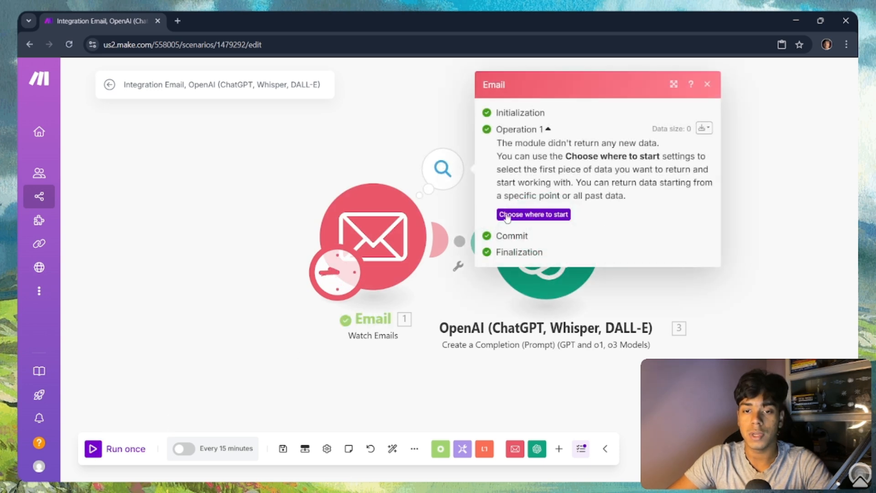
pyautogui.click(534, 216)
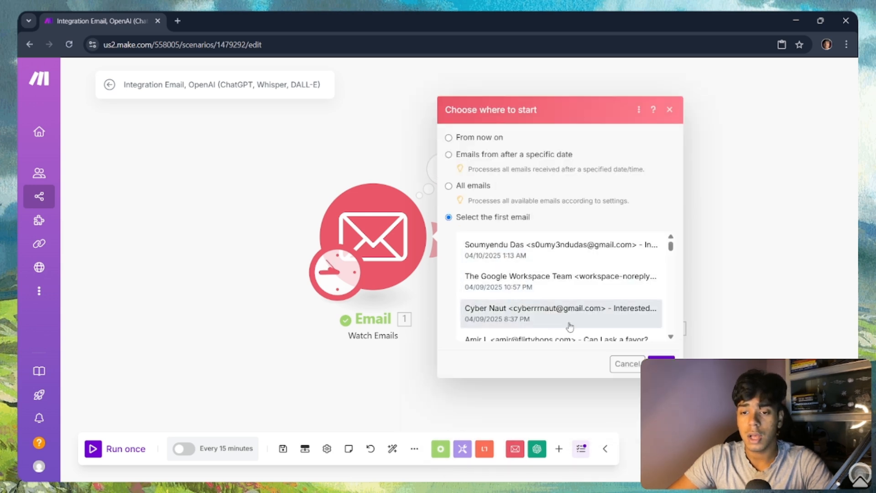
pyautogui.scroll(-3, 570, 315)
pyautogui.scroll(4, 566, 297)
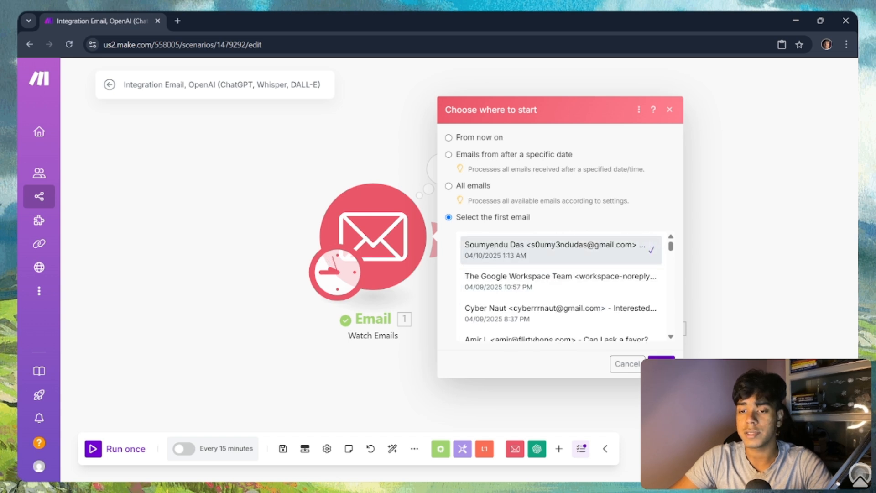
pyautogui.click(661, 363)
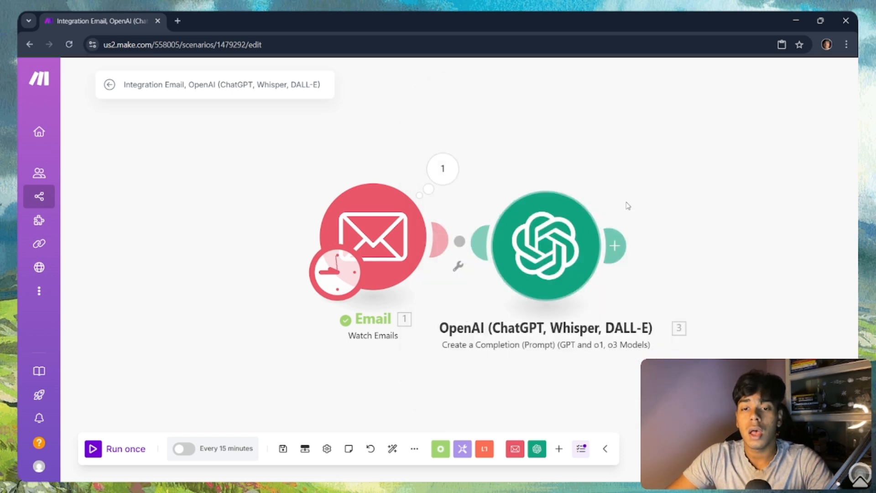
pyautogui.click(108, 450)
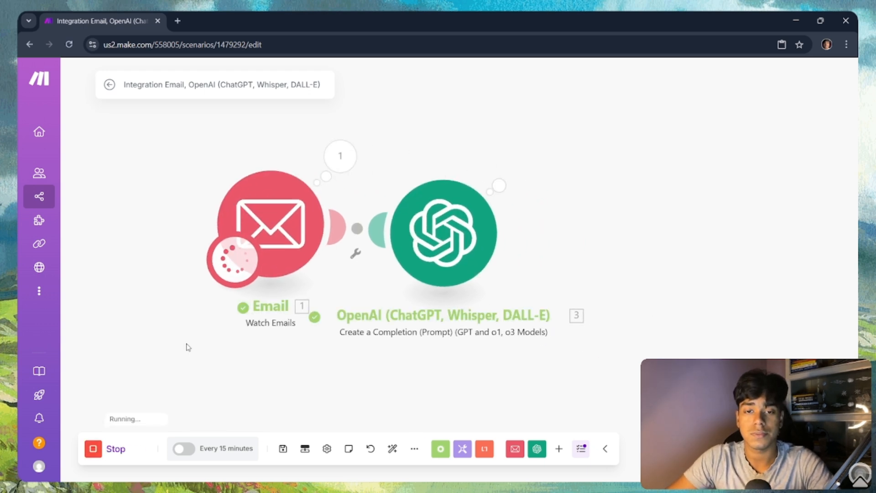
# Step: Read OpenAI's drafted reply thanking the sender for their interest in the SaaS product
pyautogui.click(512, 165)
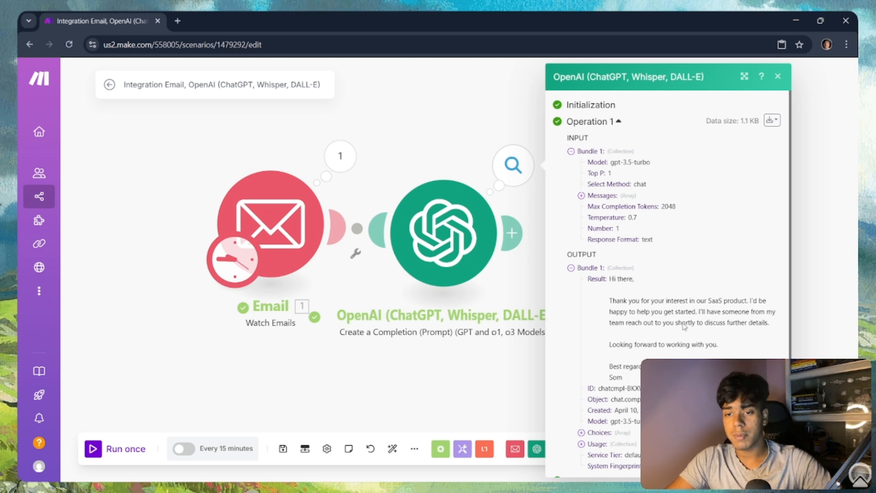
pyautogui.moveTo(609, 279); pyautogui.dragTo(627, 381)
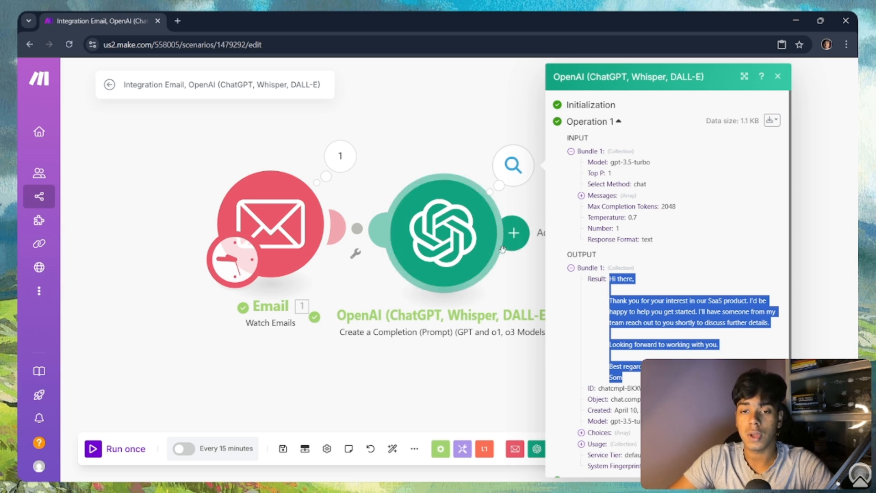
# Step: Reopen the OpenAI module settings and scroll down to the Message 2 prompt
pyautogui.click(460, 234)
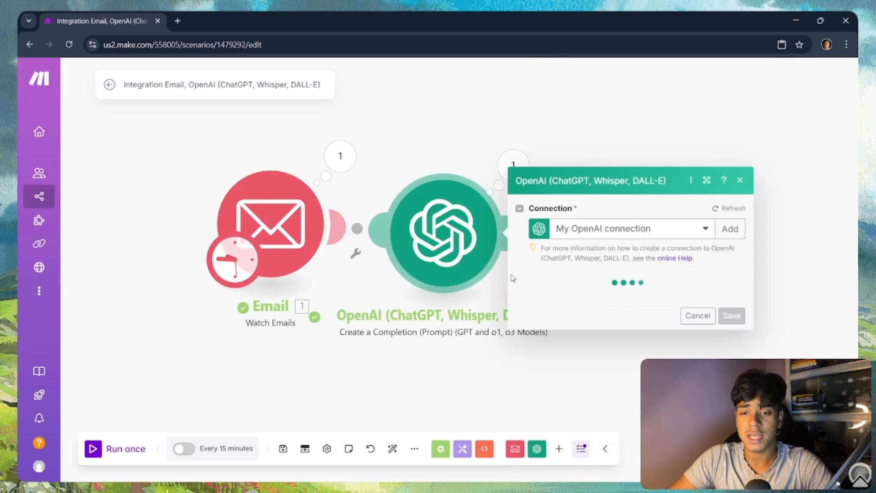
pyautogui.scroll(-15, 587, 286)
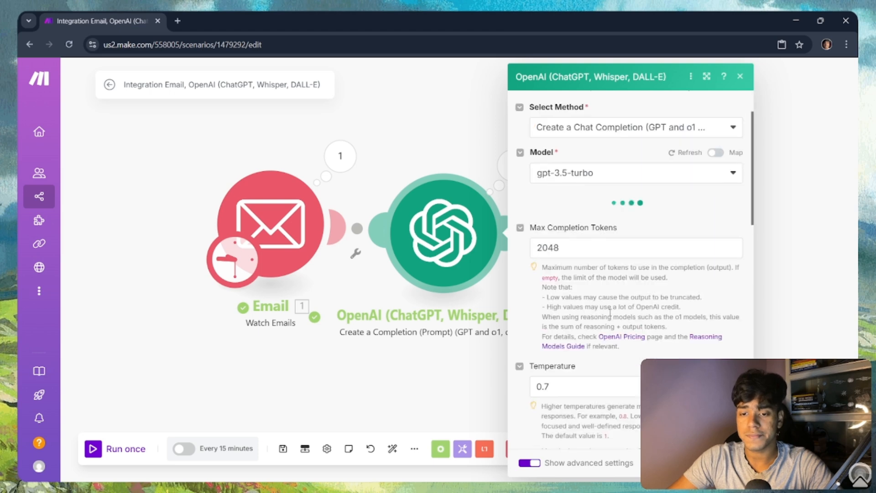
pyautogui.scroll(-2, 618, 322)
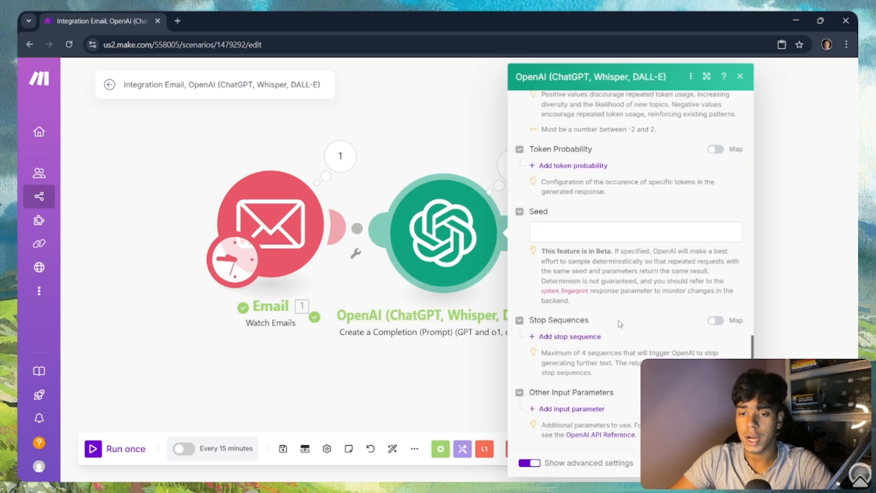
pyautogui.scroll(15, 622, 328)
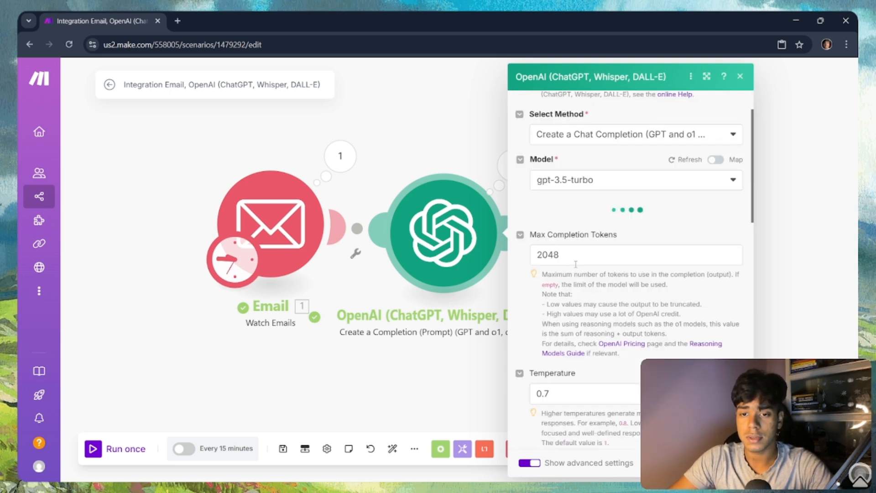
pyautogui.scroll(-5, 597, 273)
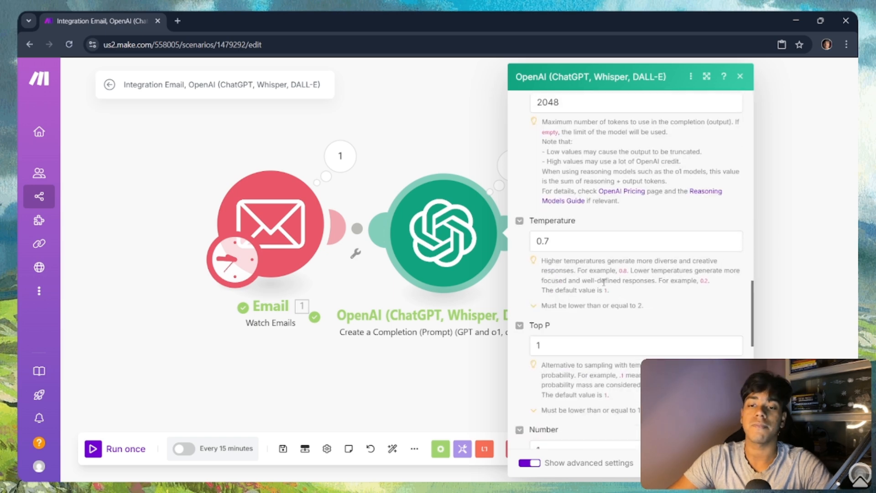
pyautogui.scroll(6, 607, 274)
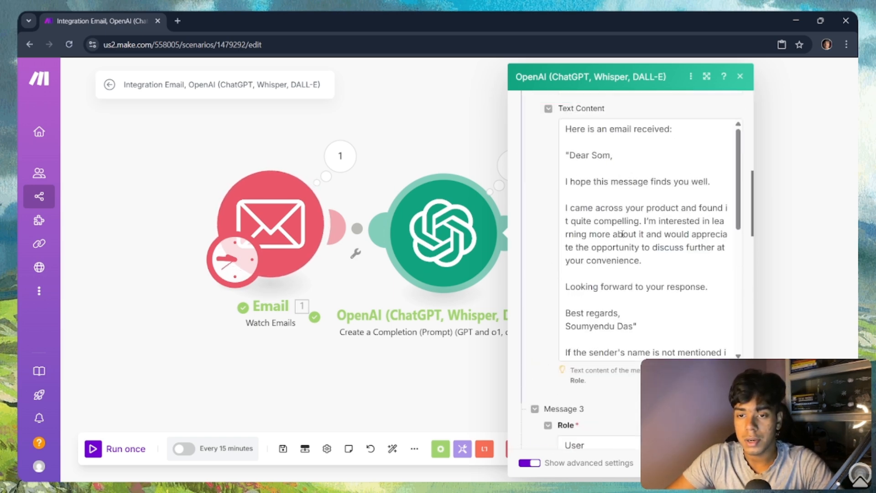
pyautogui.scroll(10, 628, 228)
pyautogui.scroll(-6, 628, 231)
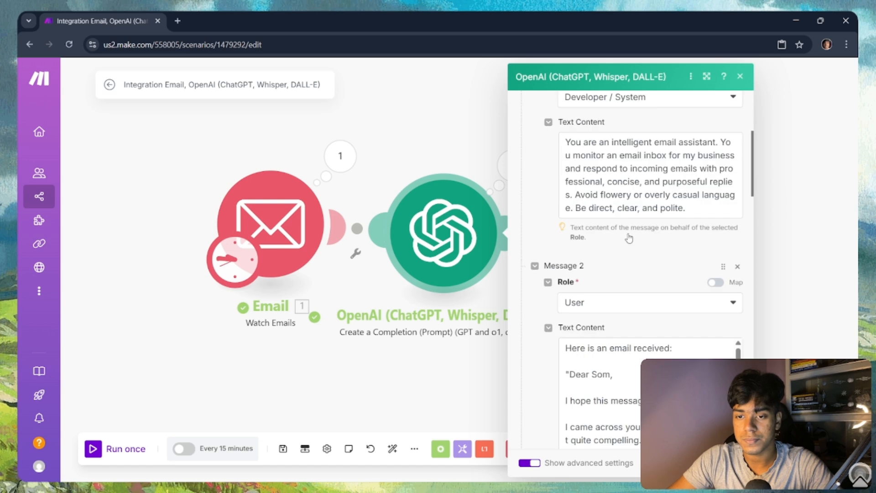
pyautogui.scroll(4, 629, 235)
pyautogui.scroll(-3, 659, 303)
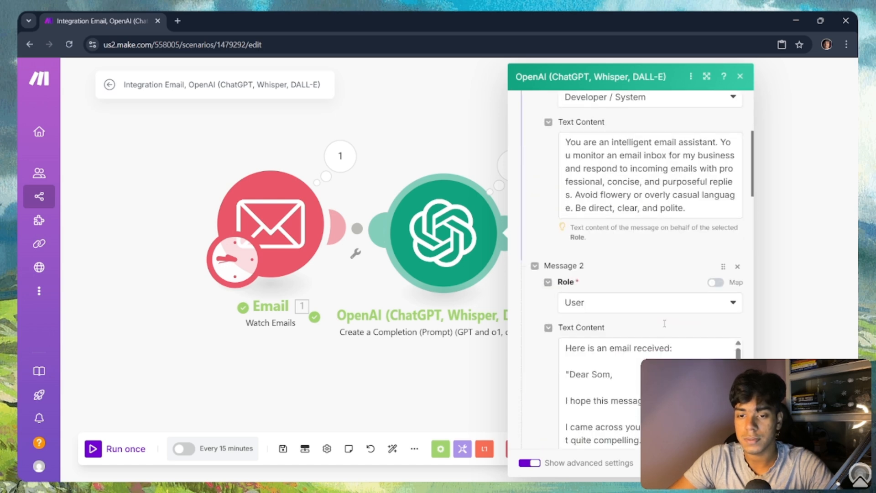
pyautogui.scroll(-3, 655, 349)
pyautogui.scroll(3, 654, 349)
pyautogui.scroll(5, 630, 312)
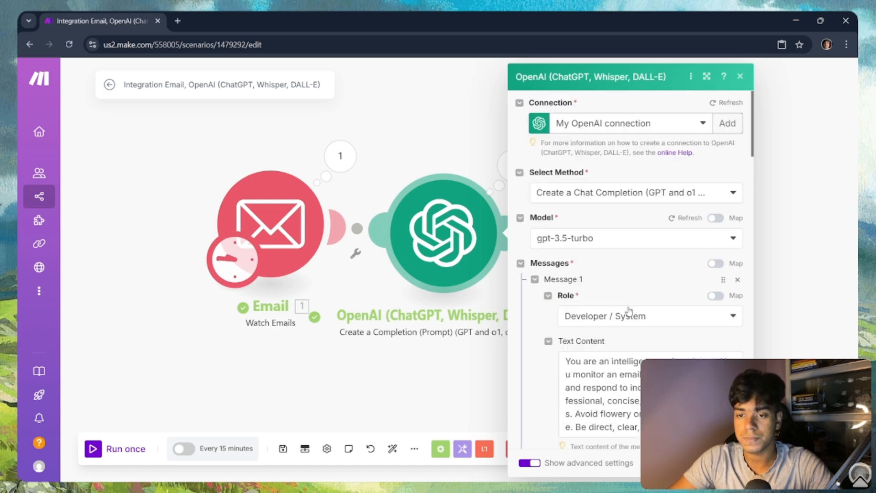
pyautogui.scroll(-6, 628, 303)
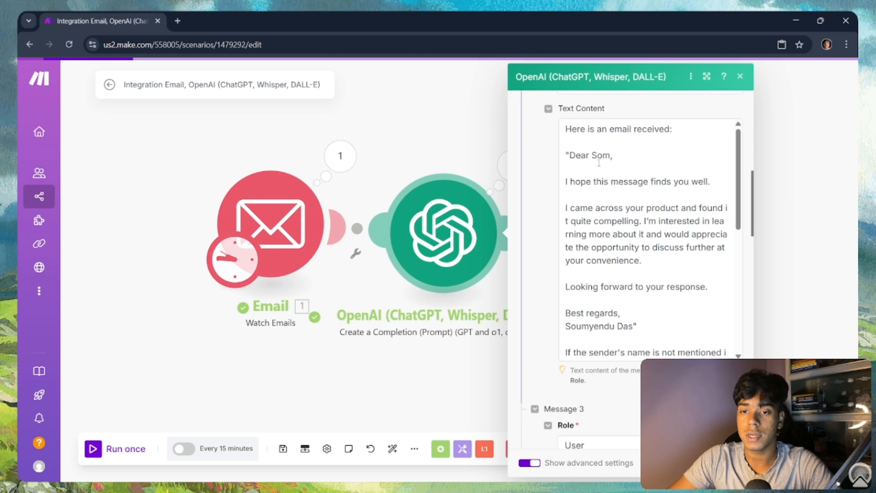
# Step: Place the cursor in Message 2's sample-email text and bring up the mappable email fields
pyautogui.scroll(-1, 632, 280)
pyautogui.scroll(-2, 612, 272)
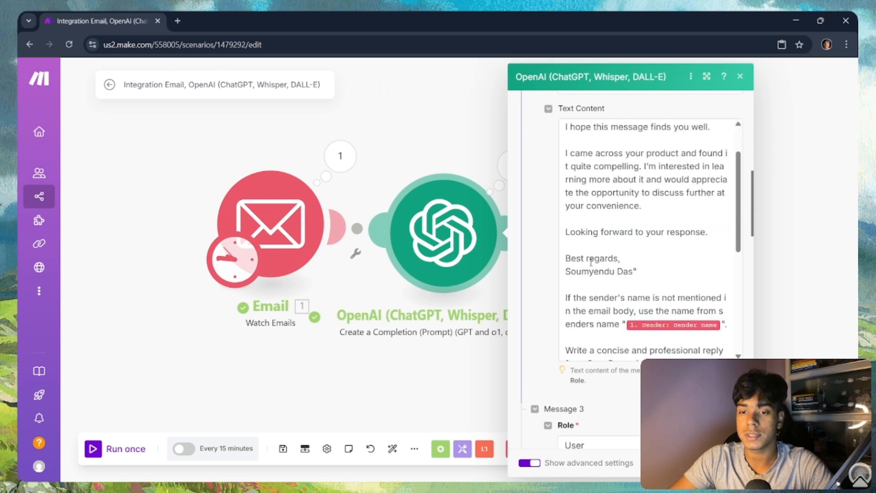
pyautogui.moveTo(571, 255); pyautogui.dragTo(621, 259)
pyautogui.click(651, 266)
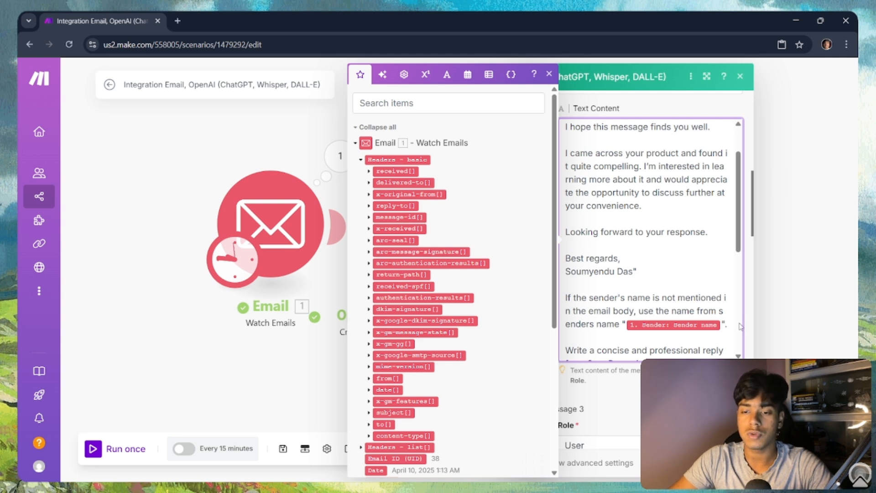
# Step: Add the line 'Here the senders name is mentioned in the ema…' with the pasted sender name
pyautogui.click(621, 324)
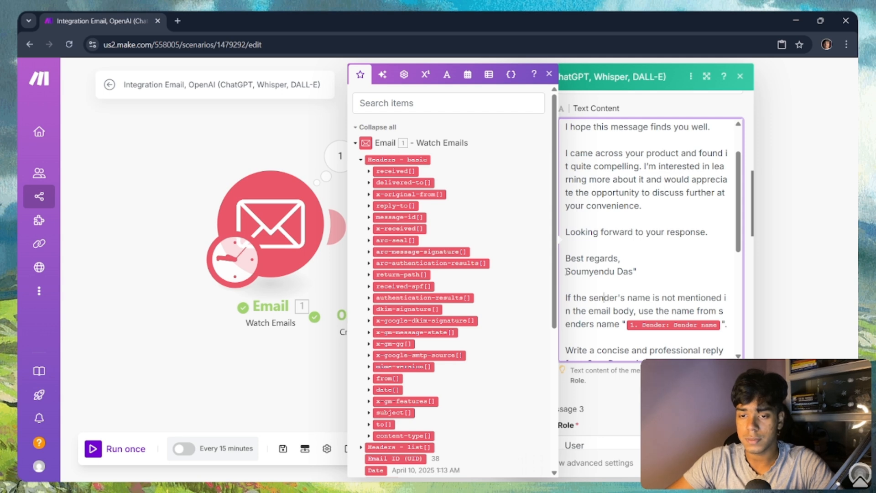
pyautogui.moveTo(566, 271); pyautogui.dragTo(633, 272)
pyautogui.hotkey('ctrl', 'c')
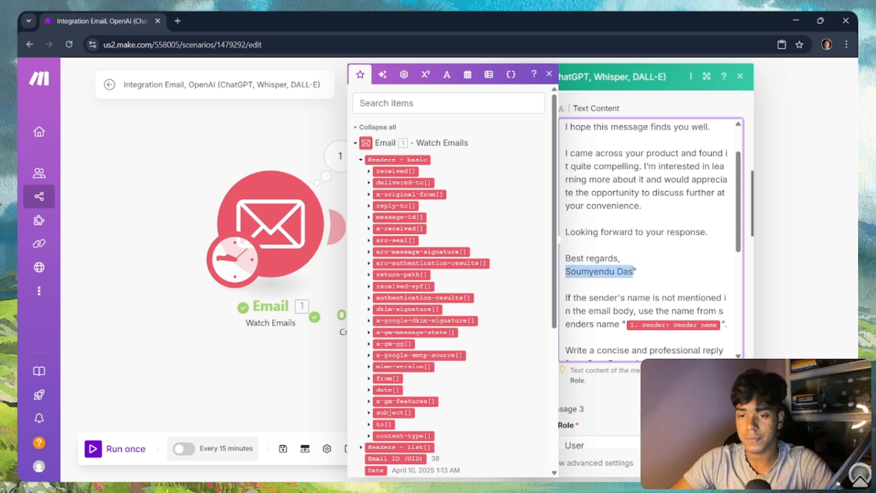
pyautogui.click(572, 288)
pyautogui.press('Return')
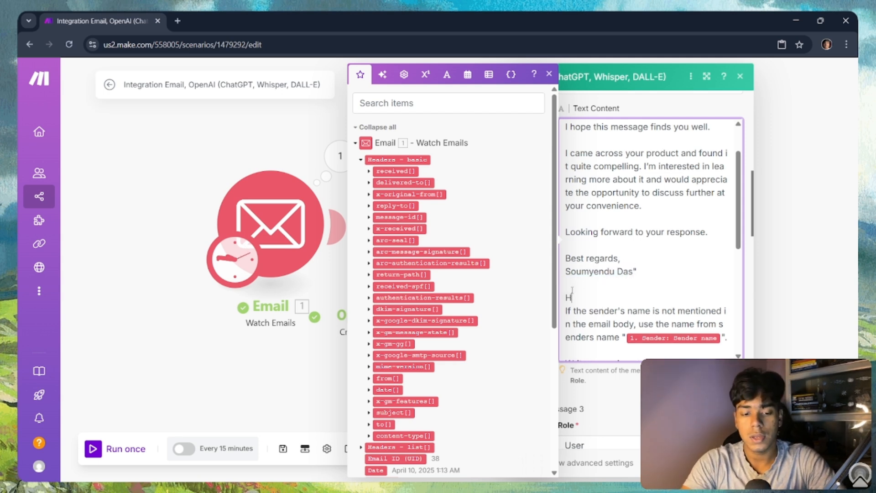
pyautogui.write('Here the send')
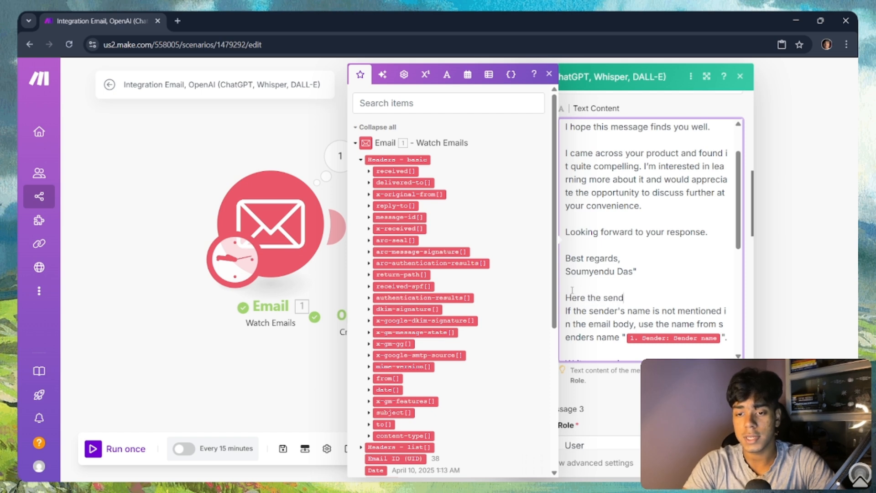
pyautogui.write('ers name is')
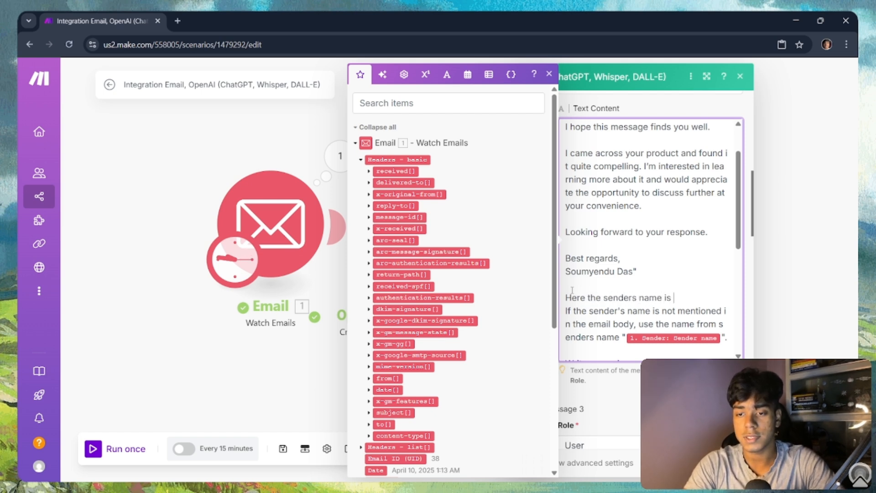
pyautogui.write(' mentioned i')
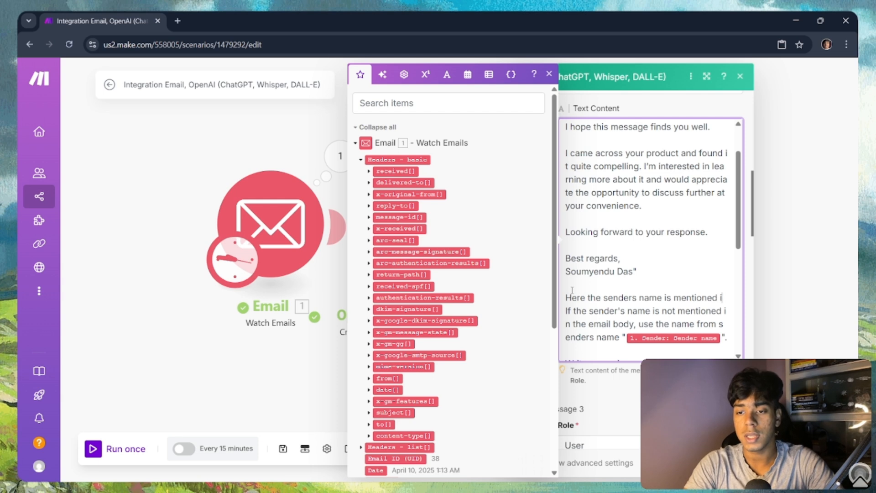
pyautogui.write('n the email body which is')
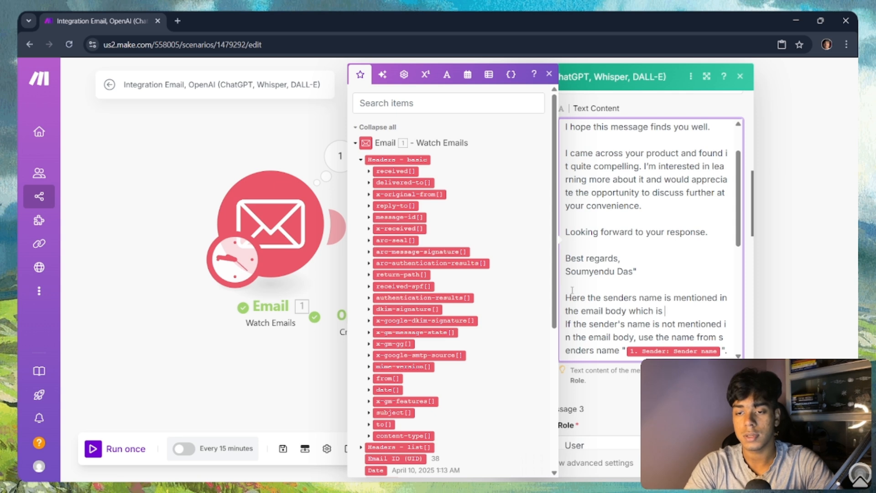
pyautogui.hotkey('ctrl', 'v')
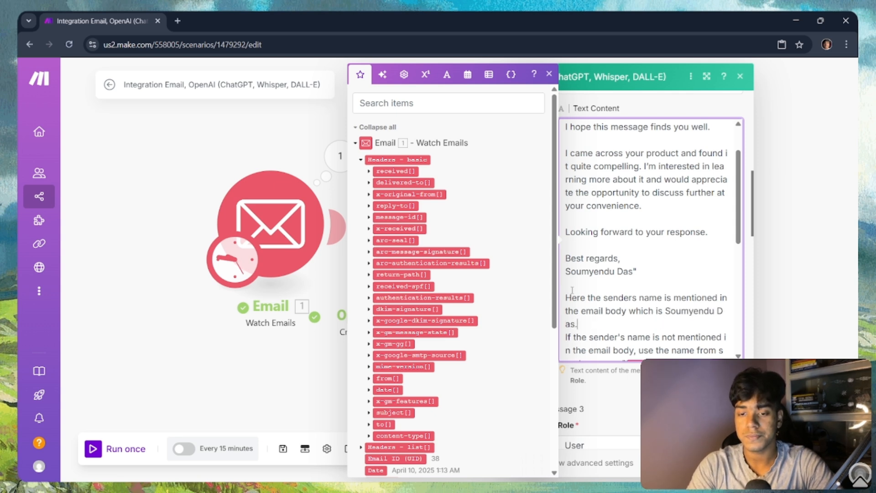
# Step: Join the fallback sentence to the previous line, change 'If' to 'In case', and close the settings
pyautogui.press('BackSpace')
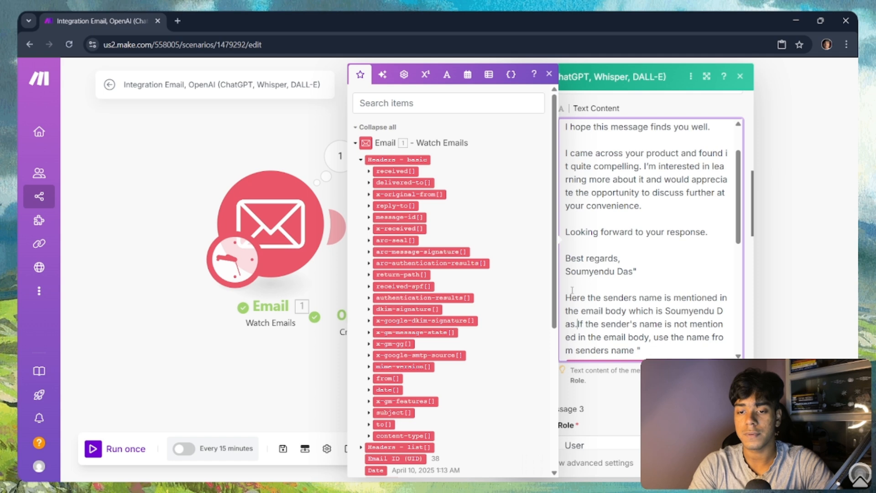
pyautogui.press('BackSpace')
pyautogui.write('n case')
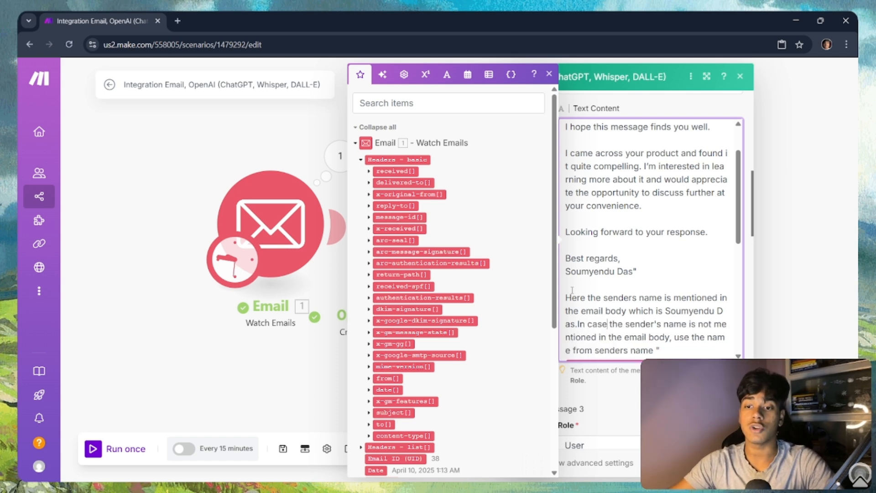
pyautogui.scroll(-3, 670, 335)
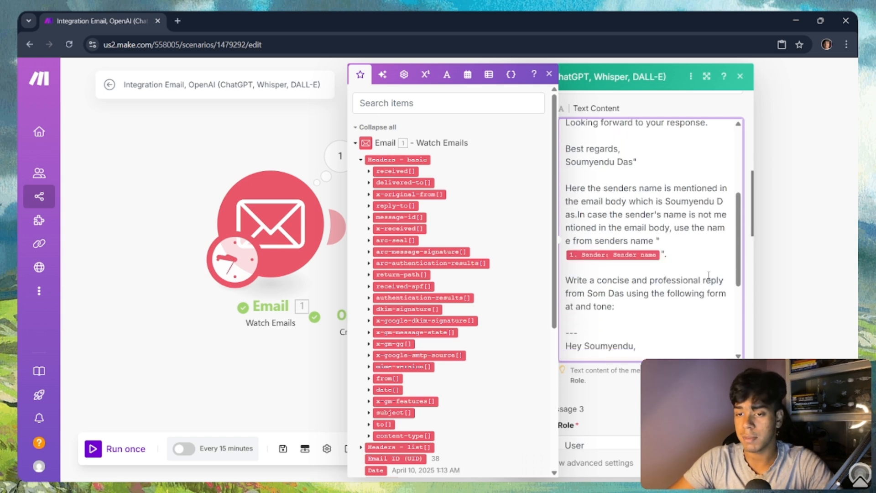
pyautogui.click(729, 462)
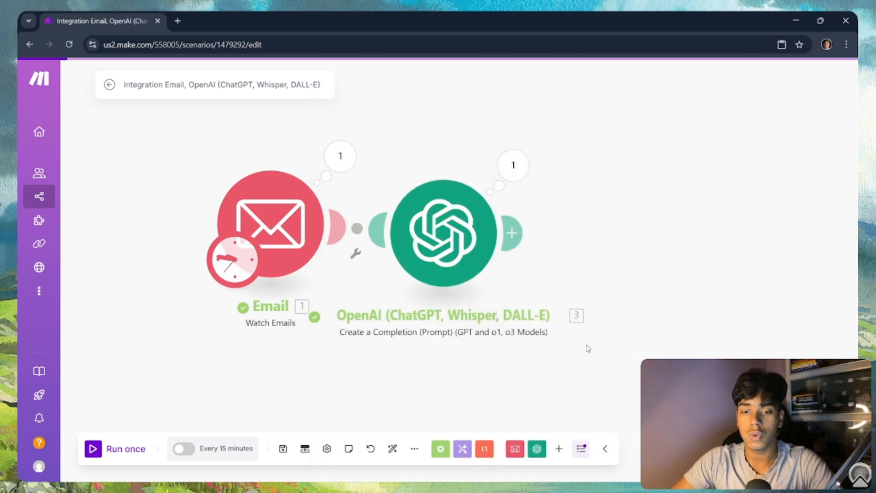
# Step: Reset the email watcher to start from the newest listed email, then run the scenario once
pyautogui.click(96, 449)
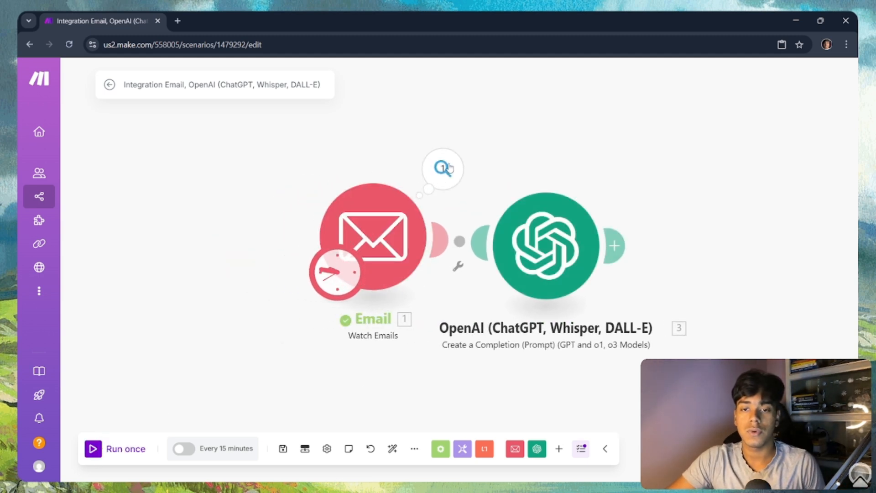
pyautogui.click(443, 169)
pyautogui.click(522, 221)
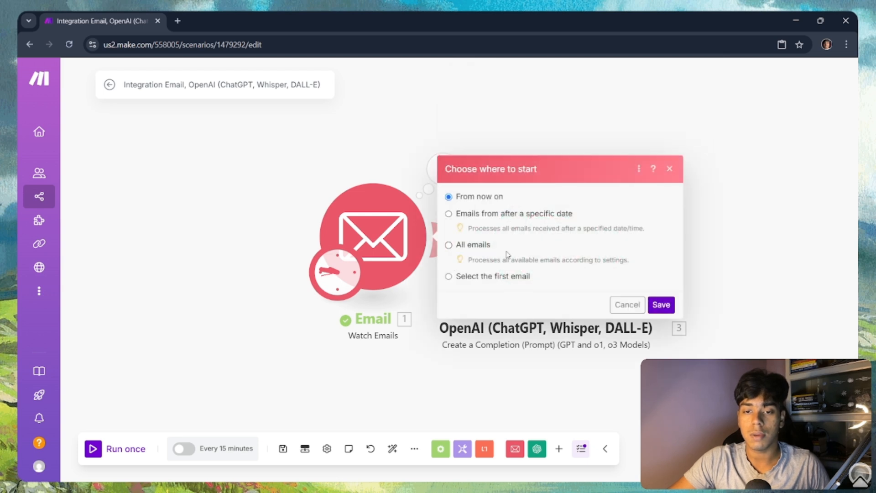
pyautogui.click(504, 278)
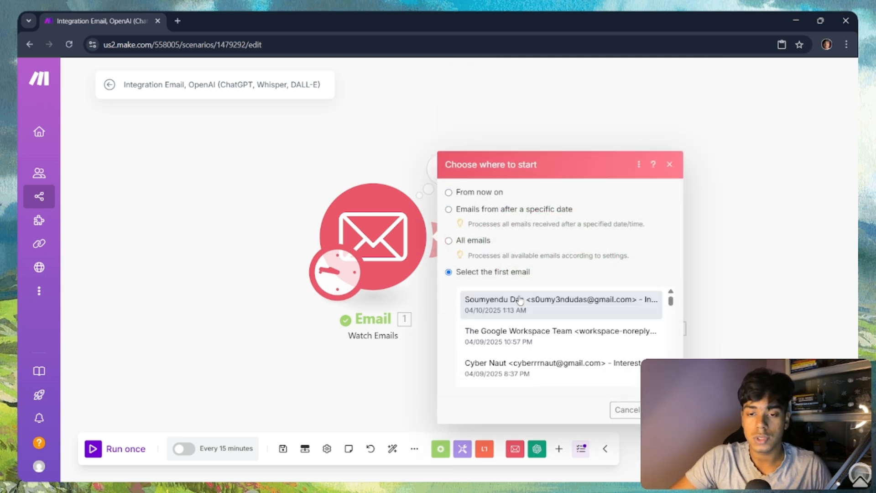
pyautogui.click(541, 251)
pyautogui.click(660, 364)
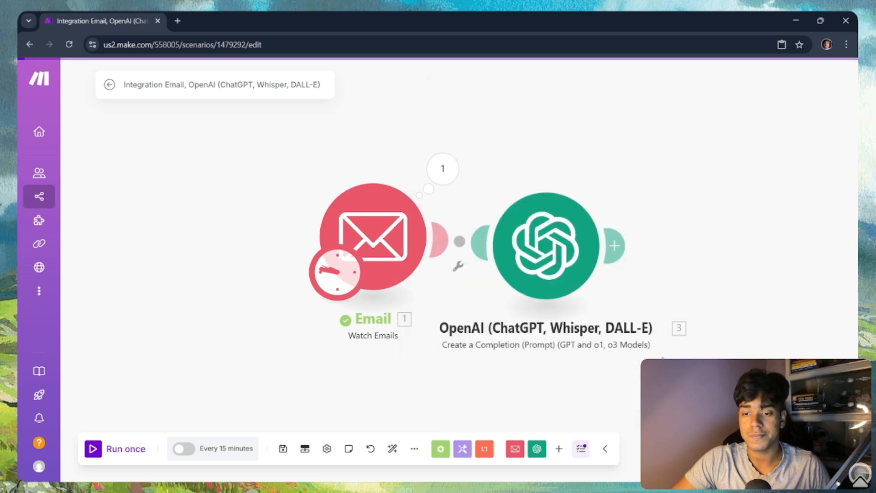
pyautogui.click(119, 450)
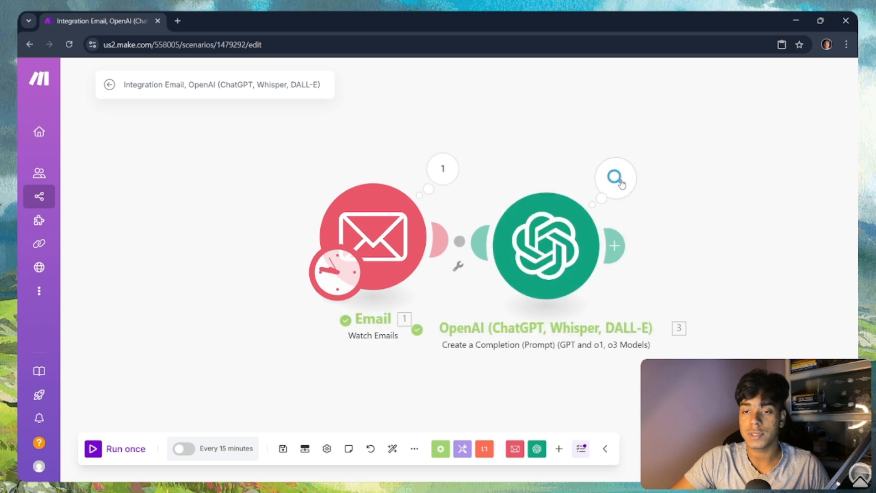
# Step: Review the OpenAI module's Result reply, which now greets the sender by name, then close it
pyautogui.click(615, 194)
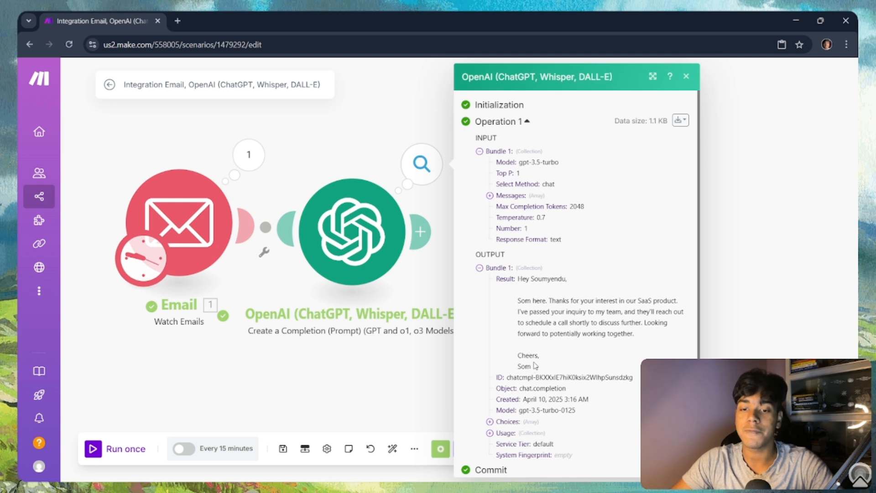
pyautogui.moveTo(538, 368); pyautogui.dragTo(488, 281)
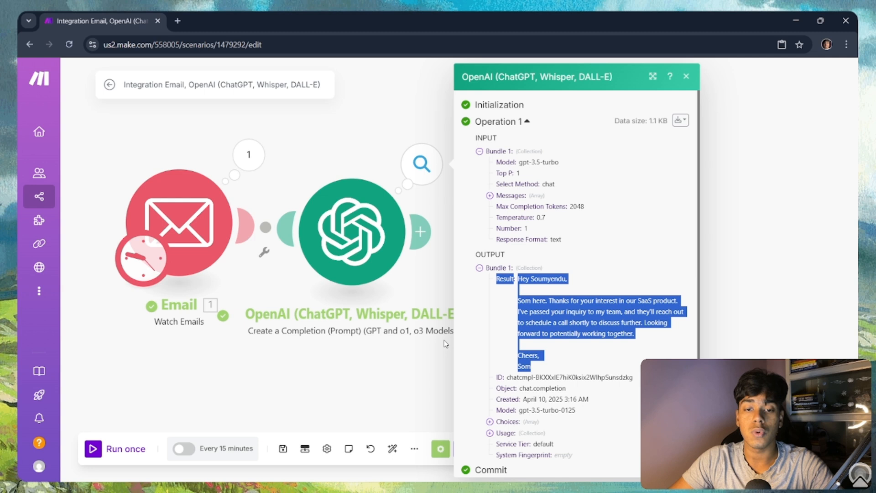
pyautogui.moveTo(396, 360); pyautogui.dragTo(334, 351)
pyautogui.click(333, 356)
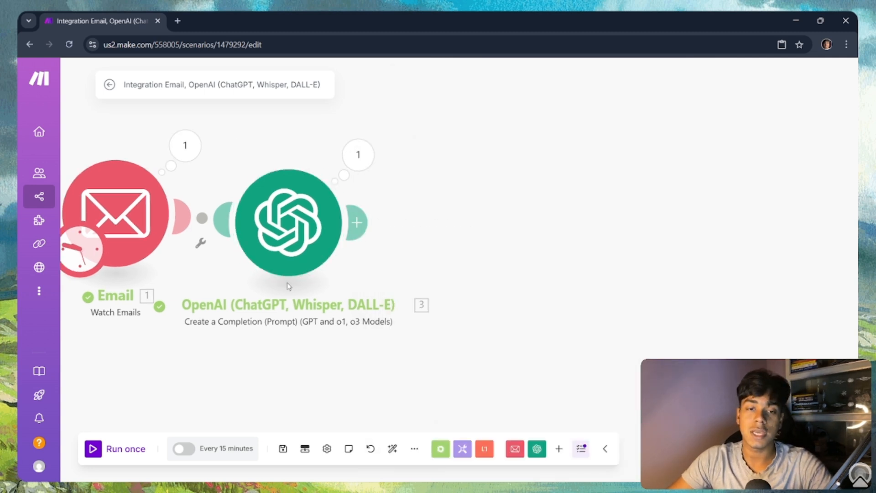
# Step: Add an Email 'Send an Email' module as step 4 after the OpenAI completion
pyautogui.click(358, 222)
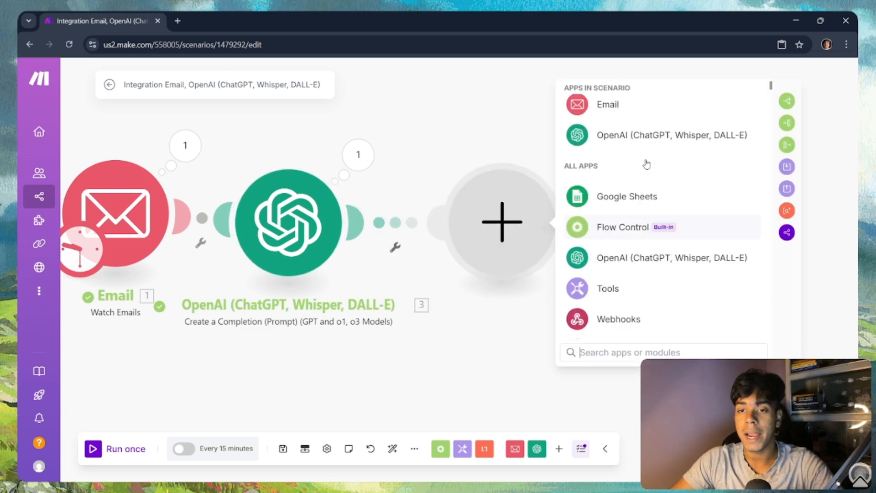
pyautogui.click(633, 128)
pyautogui.scroll(-2, 682, 235)
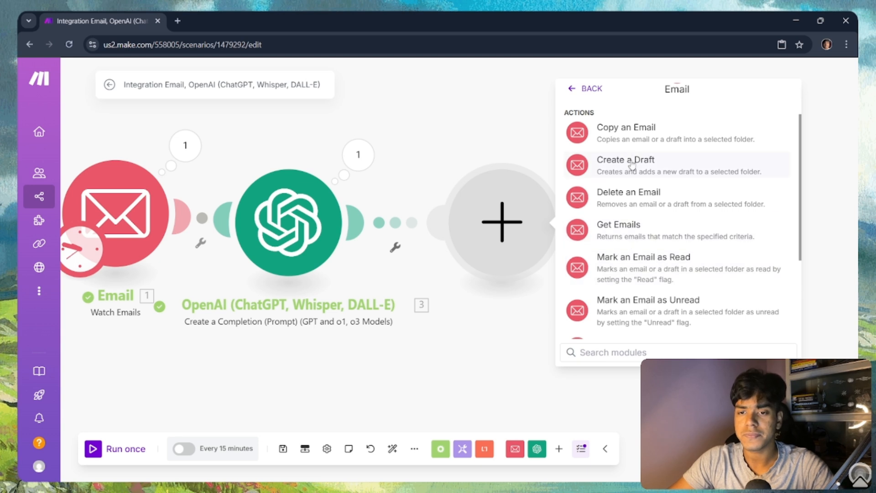
pyautogui.scroll(-3, 634, 265)
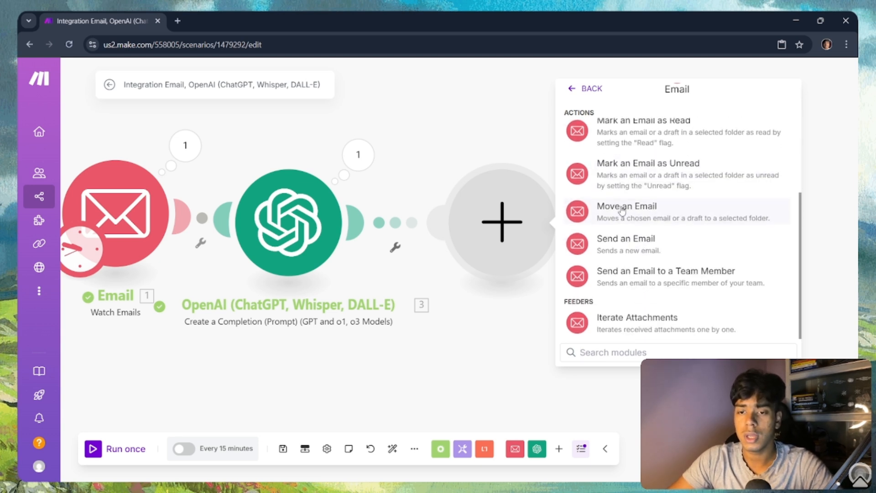
pyautogui.click(618, 247)
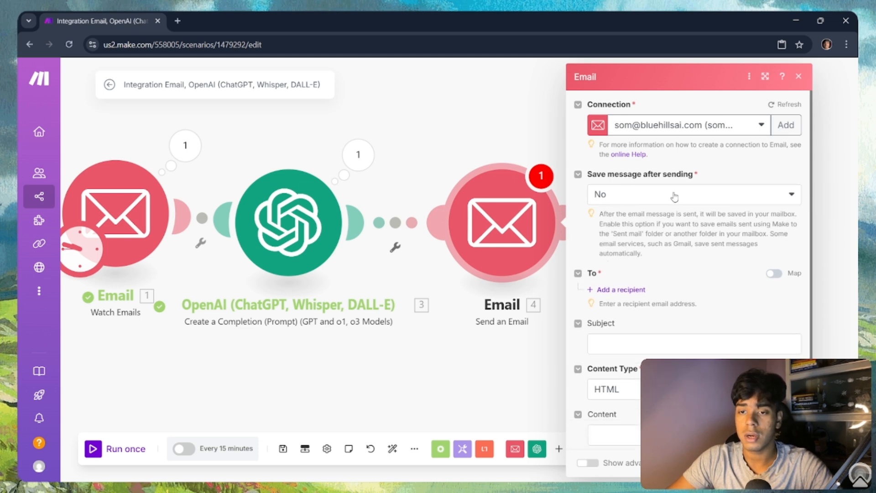
# Step: Set 'Save message after sending' to Yes, keeping the Sent Mail folder
pyautogui.click(677, 195)
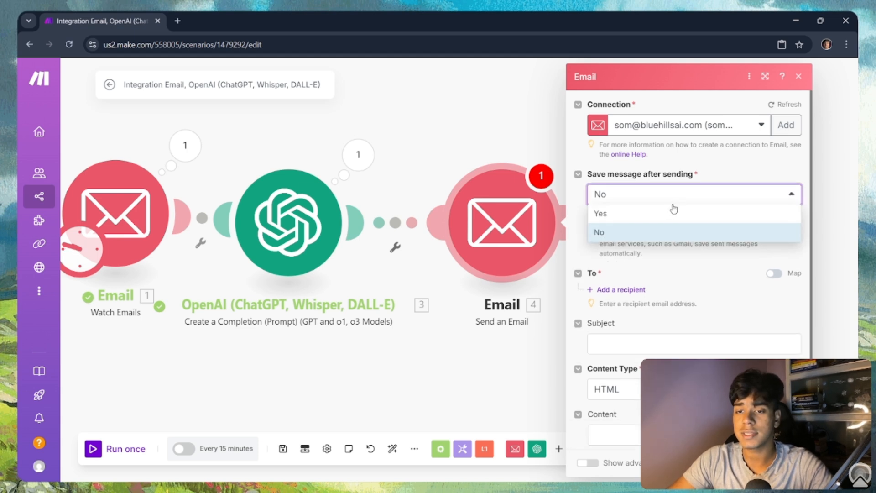
pyautogui.click(669, 212)
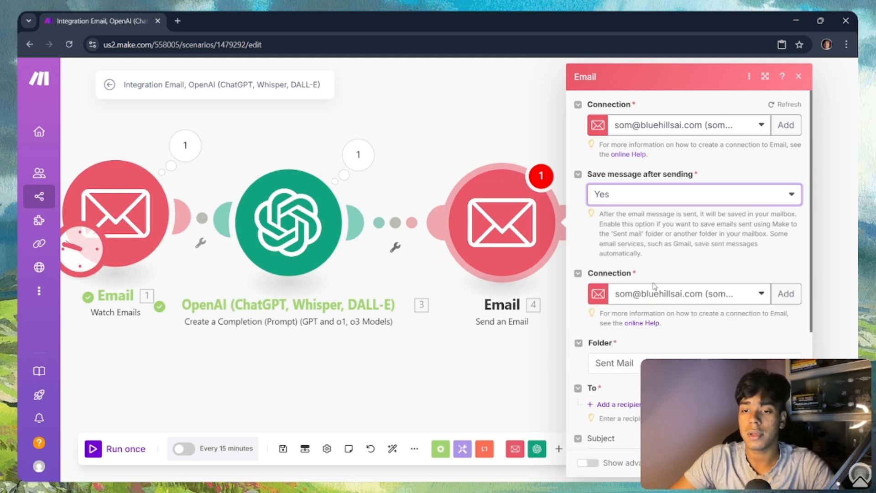
pyautogui.click(778, 361)
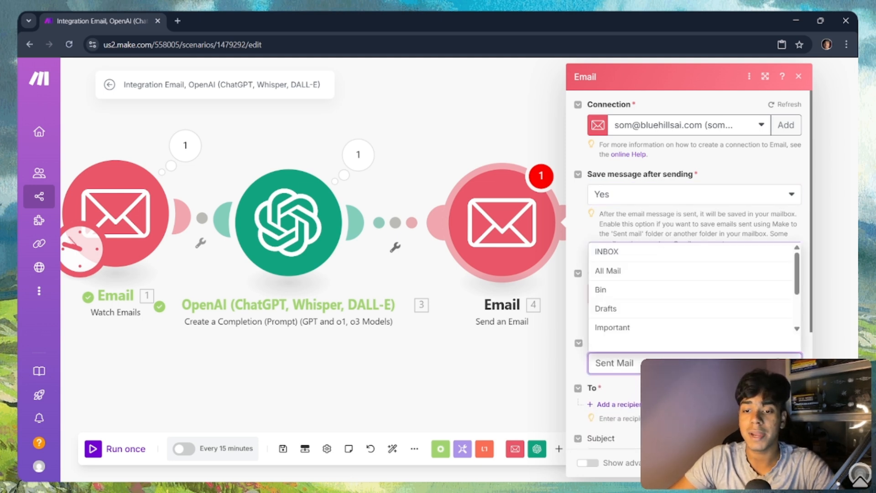
pyautogui.scroll(-4, 638, 247)
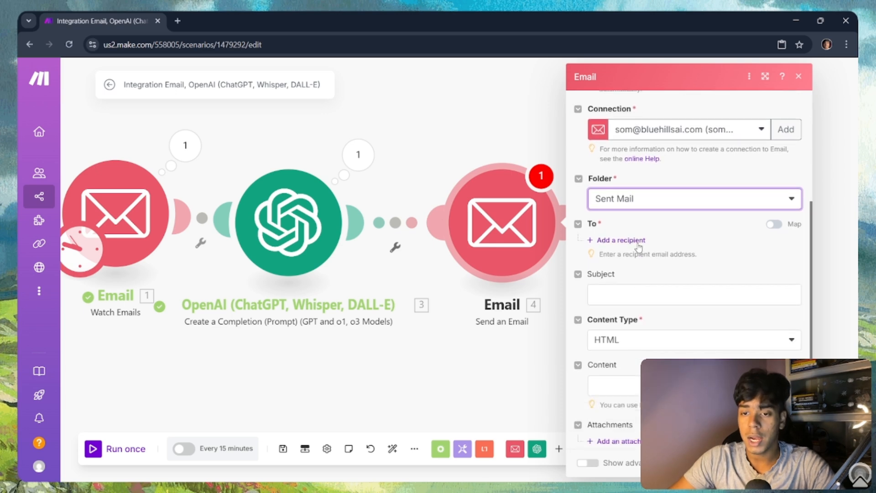
# Step: Add a recipient mapped to the original sender's email address (1. Sender: Email address)
pyautogui.click(638, 241)
pyautogui.click(606, 262)
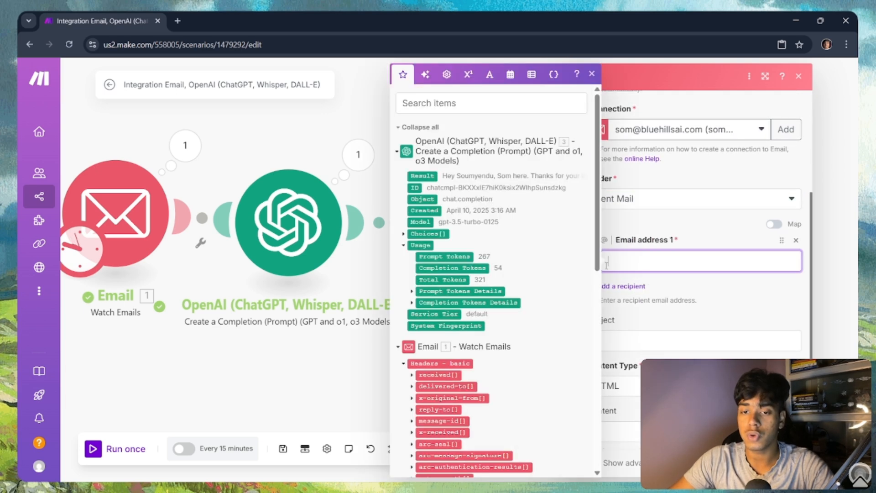
pyautogui.scroll(-10, 502, 303)
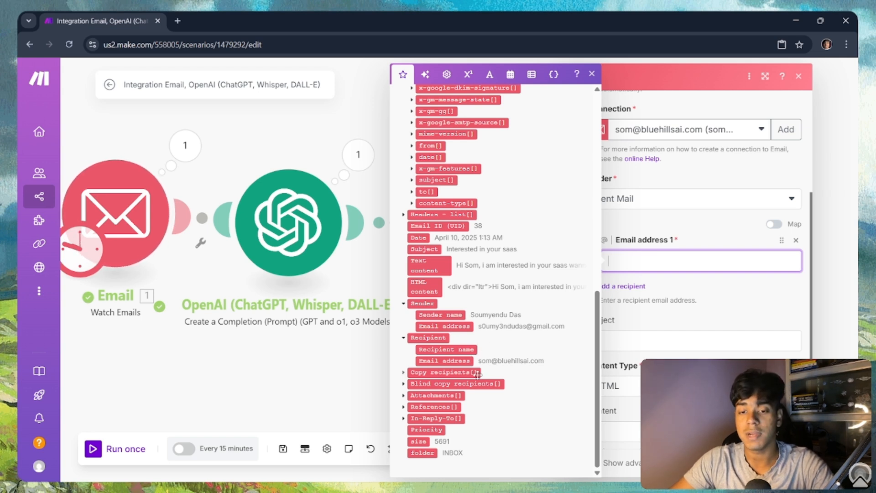
pyautogui.click(453, 326)
pyautogui.click(695, 230)
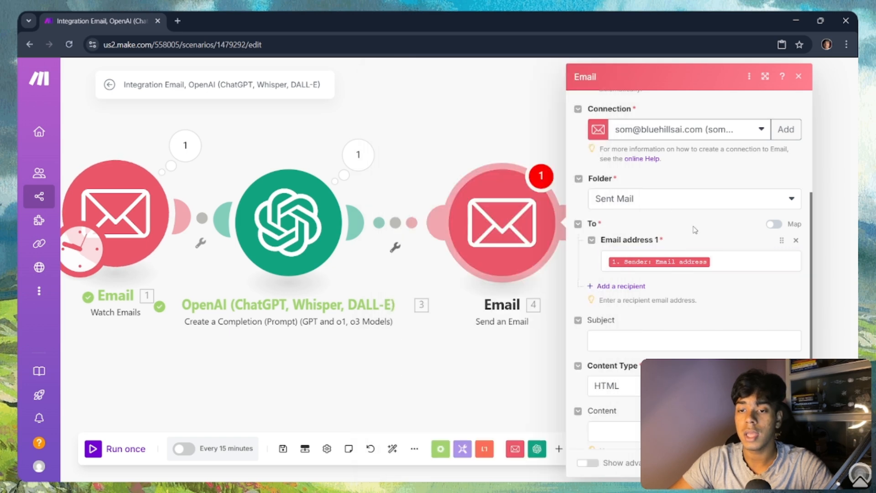
pyautogui.scroll(-2, 657, 299)
pyautogui.click(630, 283)
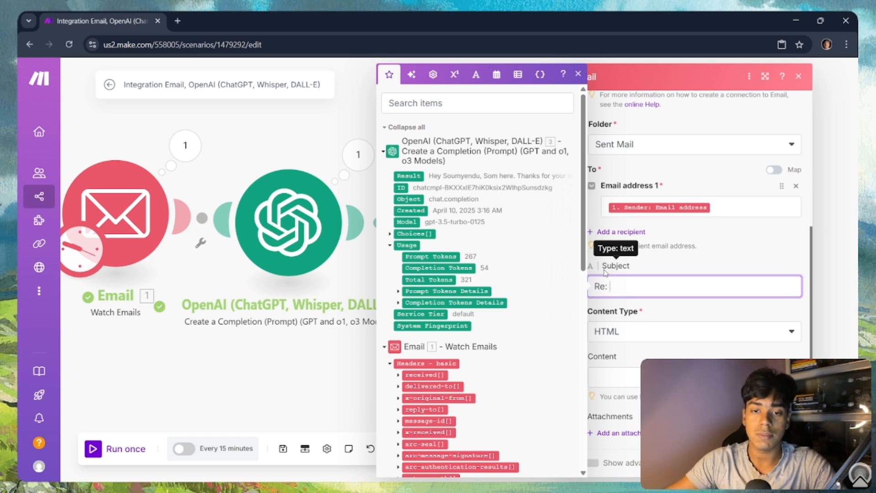
# Step: Map the original email's 1. Subject after 'Re:' in the Subject field
pyautogui.scroll(-15, 507, 309)
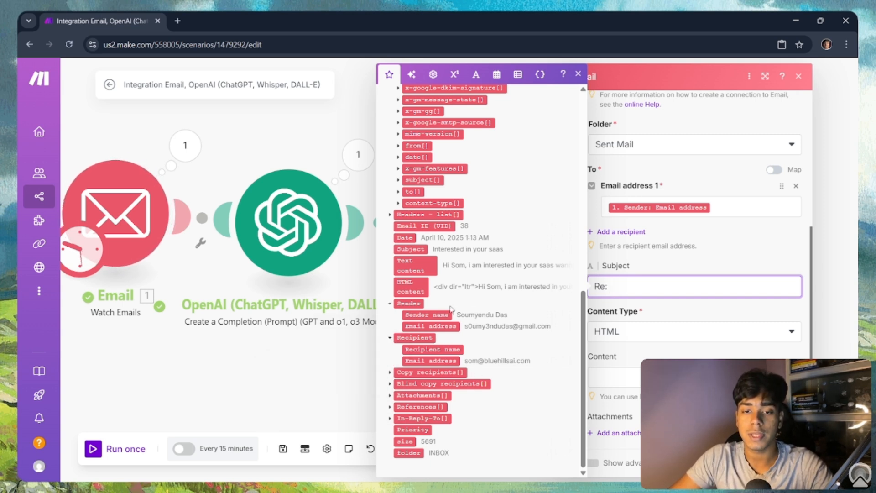
pyautogui.scroll(4, 475, 302)
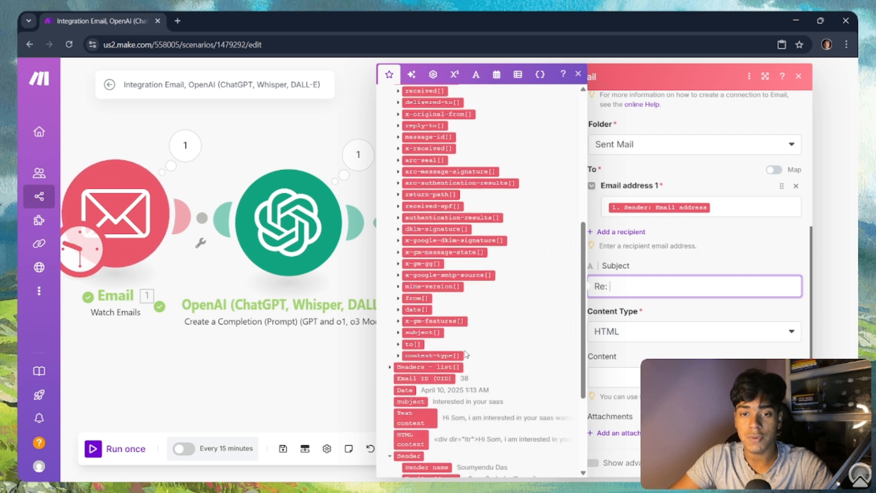
pyautogui.scroll(5, 480, 365)
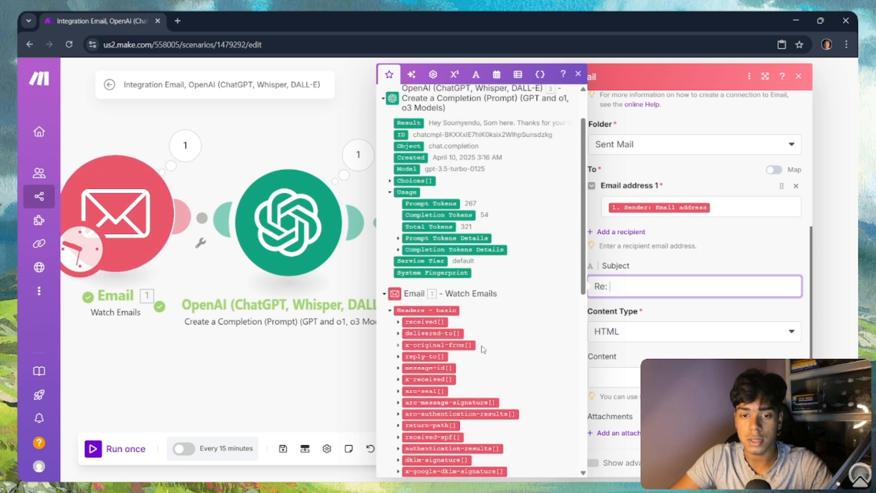
pyautogui.scroll(-4, 464, 332)
pyautogui.scroll(-5, 465, 332)
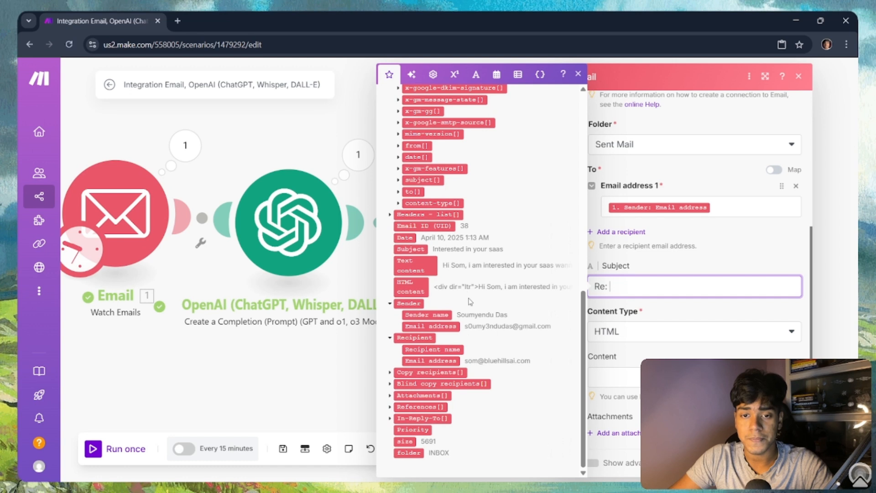
pyautogui.click(418, 249)
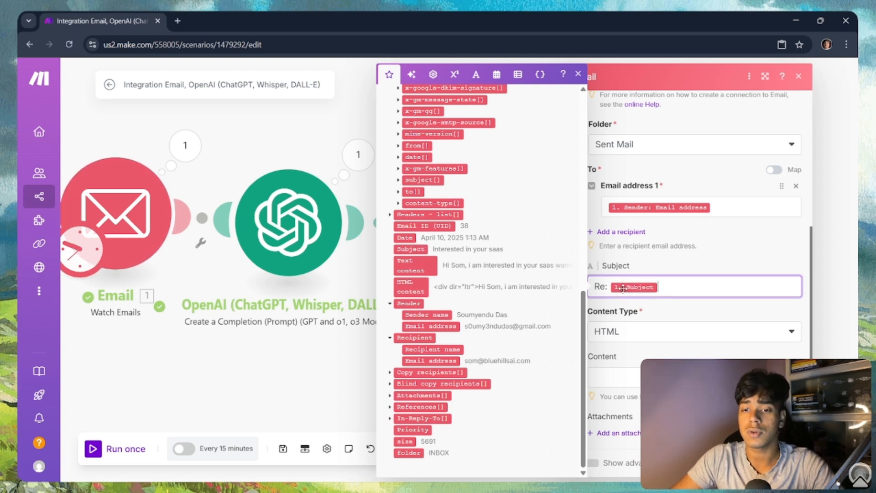
# Step: Set the email's Content Type to Plaintext
pyautogui.click(697, 332)
pyautogui.click(674, 369)
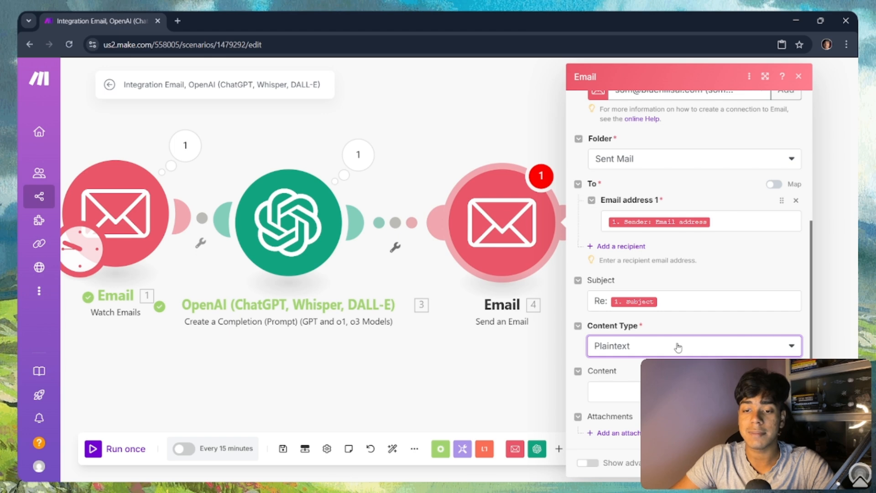
pyautogui.click(675, 392)
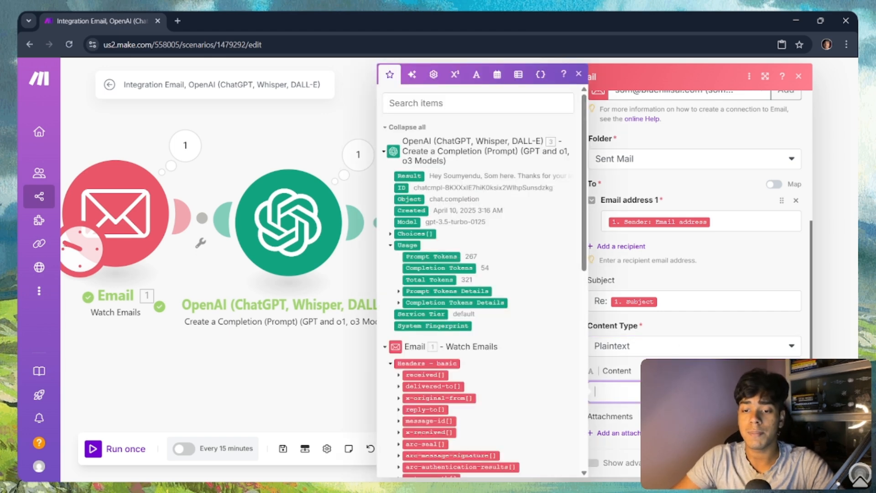
pyautogui.press('Escape')
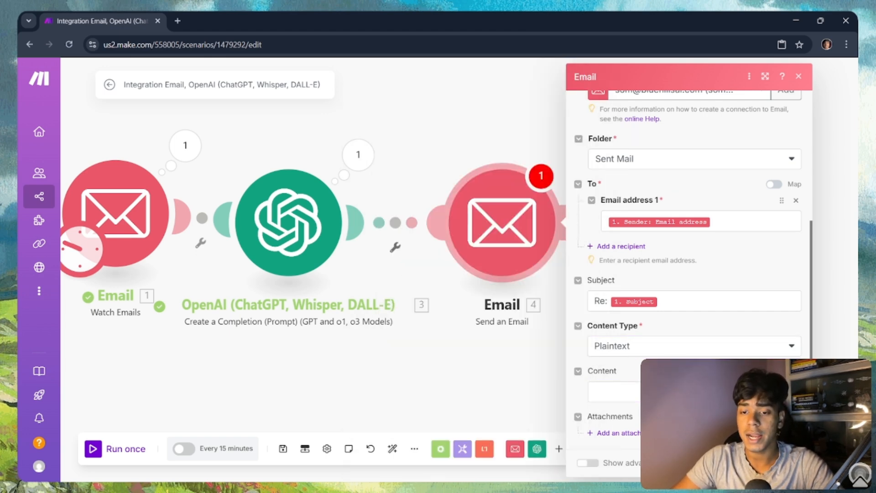
# Step: Map OpenAI's '3. Result' into the email Content, review advanced settings, and confirm with OK
pyautogui.click(662, 391)
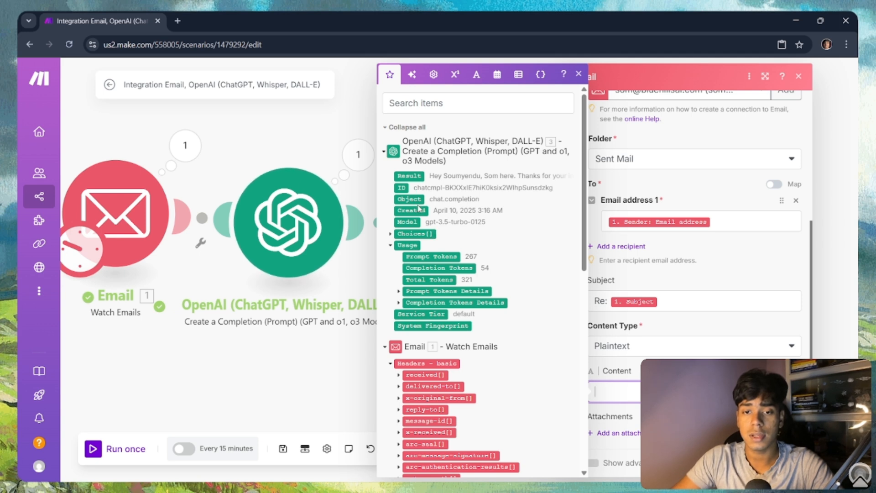
pyautogui.click(436, 177)
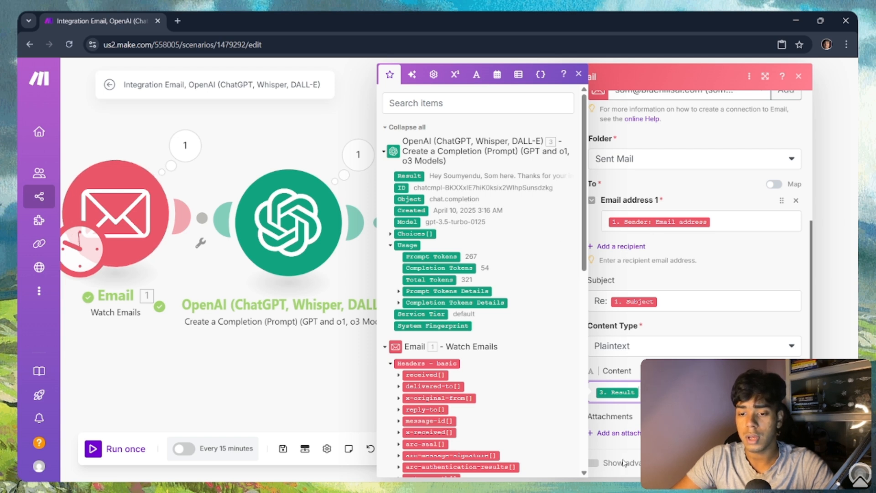
pyautogui.click(606, 464)
pyautogui.scroll(-8, 638, 404)
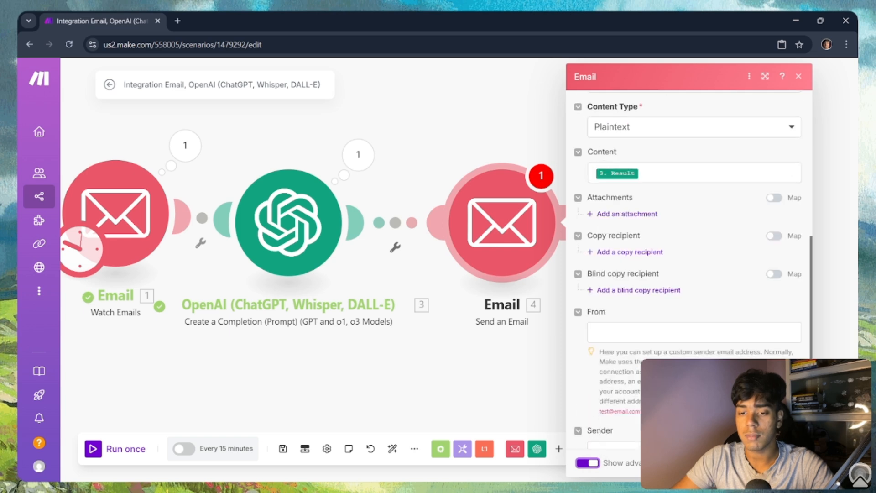
pyautogui.scroll(-1, 638, 403)
pyautogui.scroll(4, 638, 395)
pyautogui.scroll(-4, 638, 395)
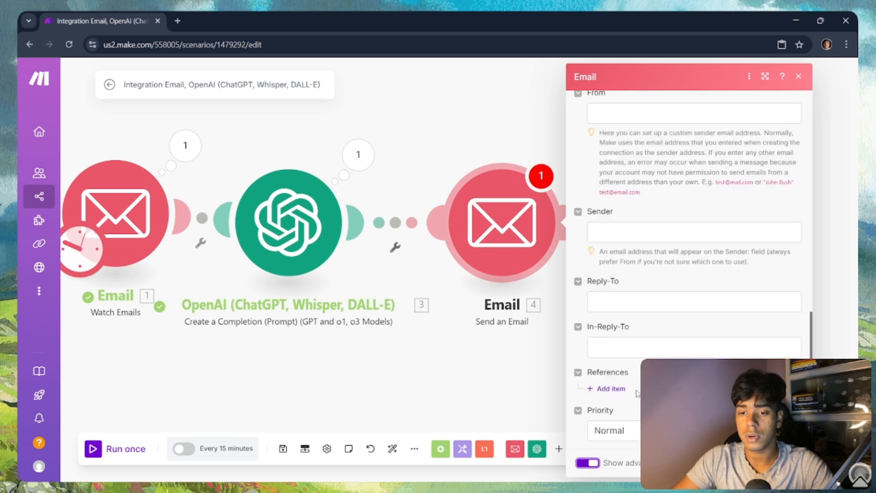
pyautogui.scroll(-1, 637, 394)
pyautogui.scroll(4, 638, 394)
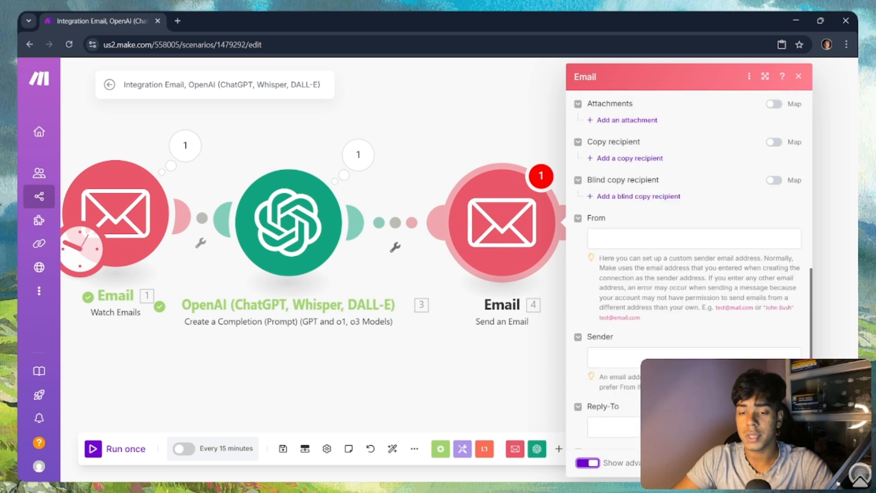
pyautogui.scroll(3, 638, 393)
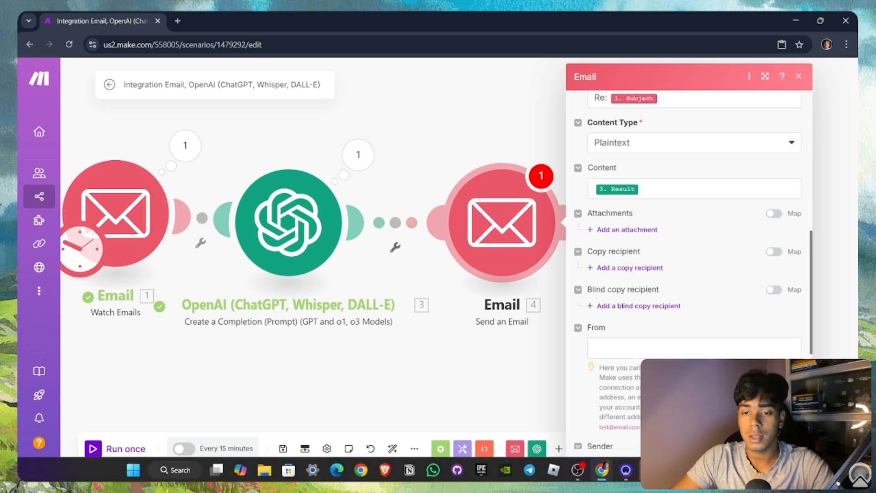
pyautogui.press('super')
pyautogui.press('super')
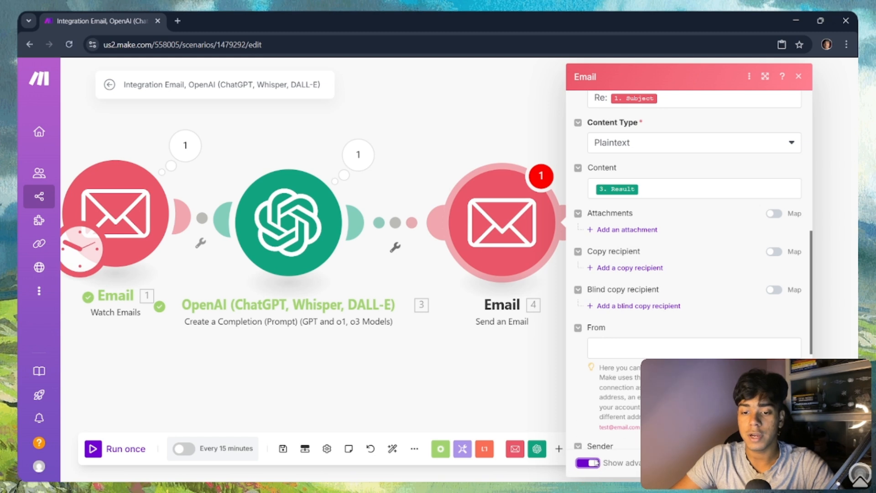
pyautogui.scroll(5, 618, 424)
pyautogui.click(789, 463)
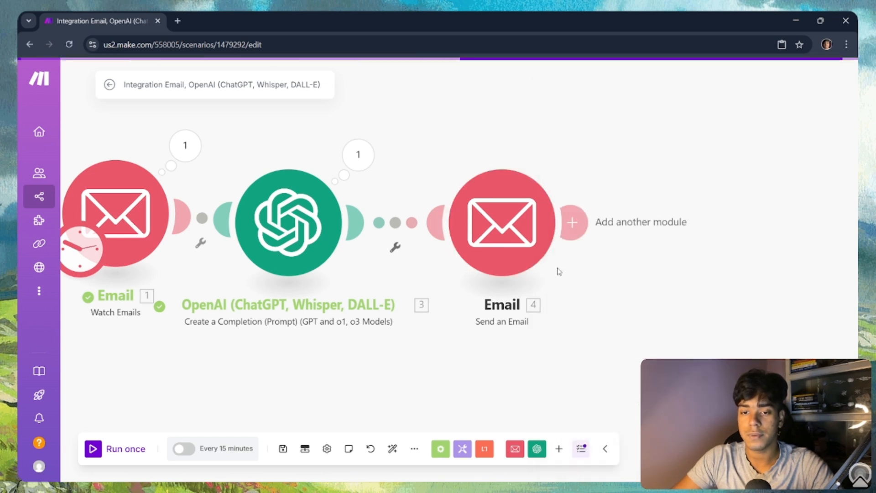
pyautogui.scroll(-2, 556, 269)
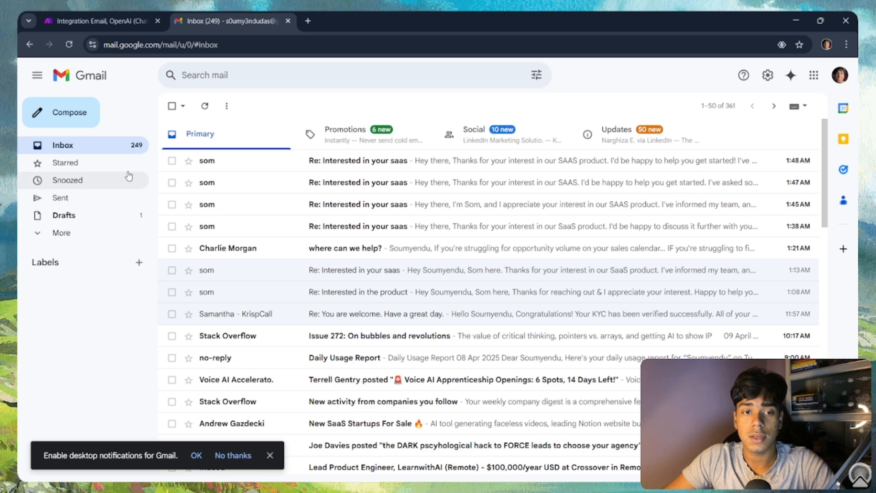
# Step: Check the signed-in Google account's email address in Gmail, then go back to the Make tab
pyautogui.click(844, 79)
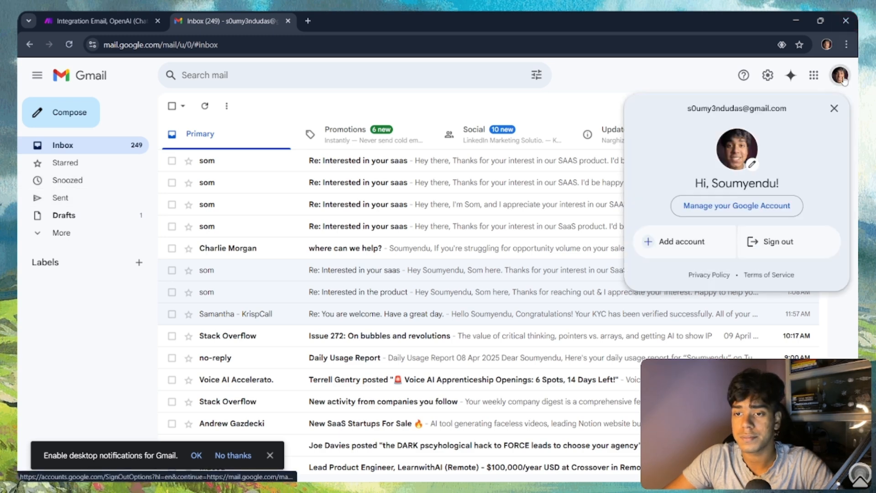
pyautogui.click(844, 79)
pyautogui.click(839, 74)
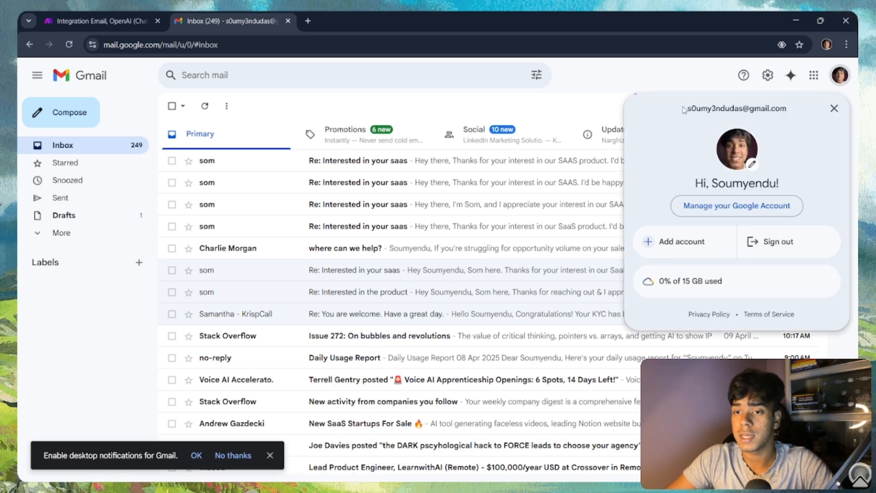
pyautogui.moveTo(684, 110); pyautogui.dragTo(778, 122)
pyautogui.click(643, 80)
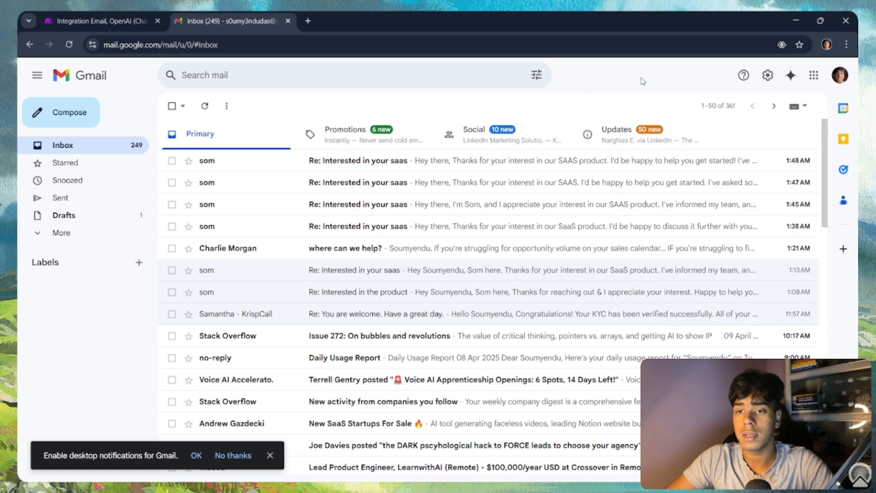
pyautogui.click(91, 20)
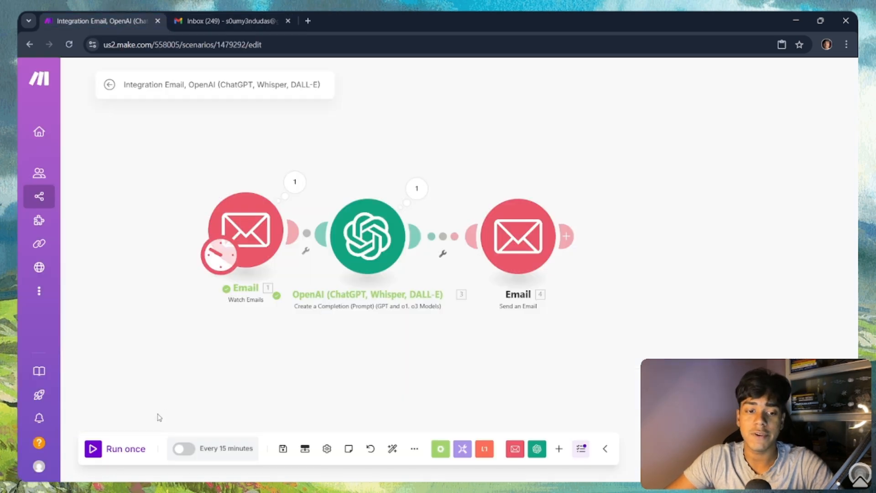
# Step: Run once, then reset the email trigger to start from the newest email
pyautogui.click(94, 449)
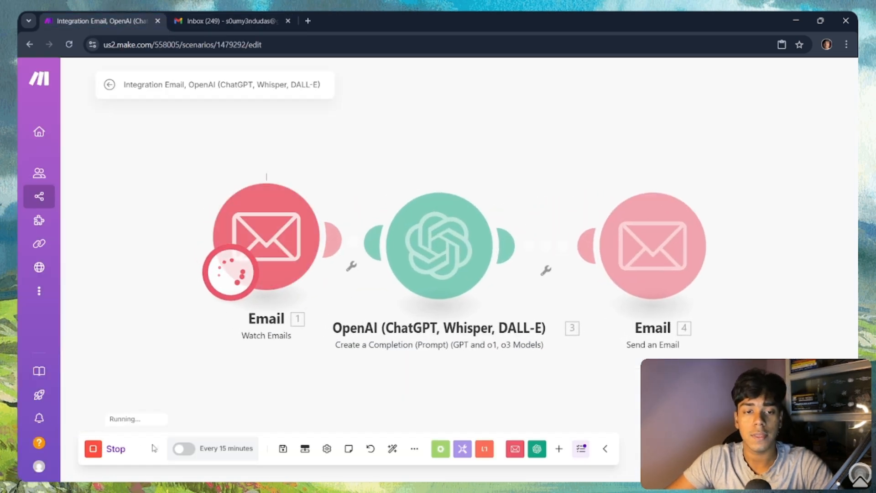
pyautogui.click(332, 179)
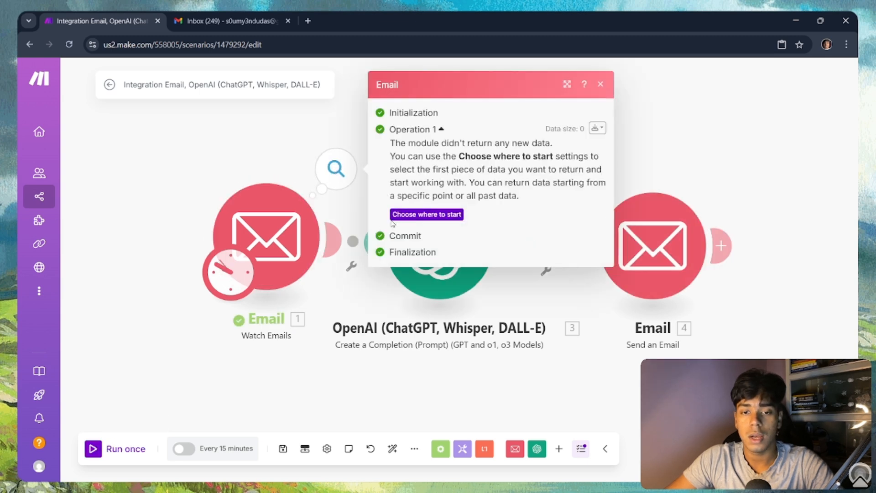
pyautogui.click(413, 218)
pyautogui.click(391, 276)
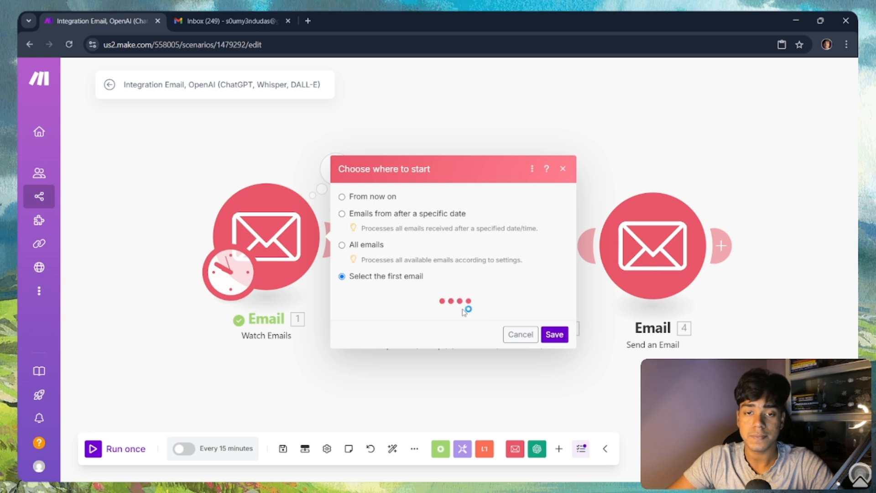
pyautogui.click(434, 249)
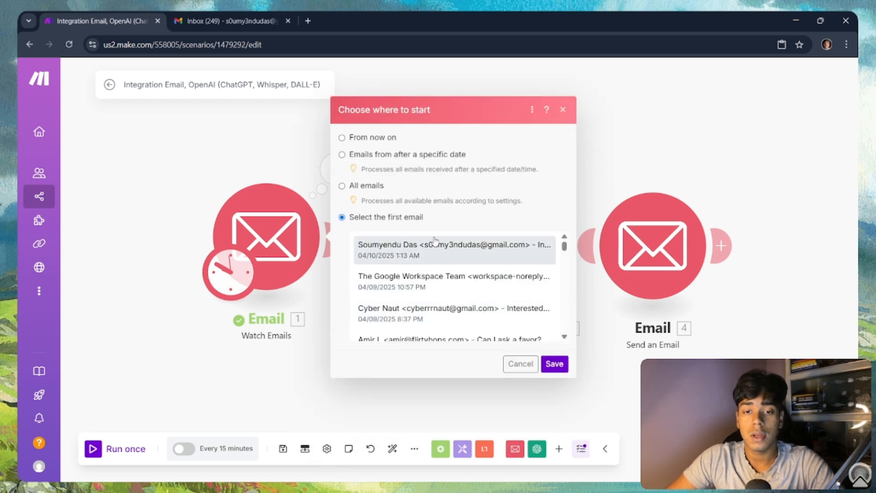
pyautogui.click(555, 363)
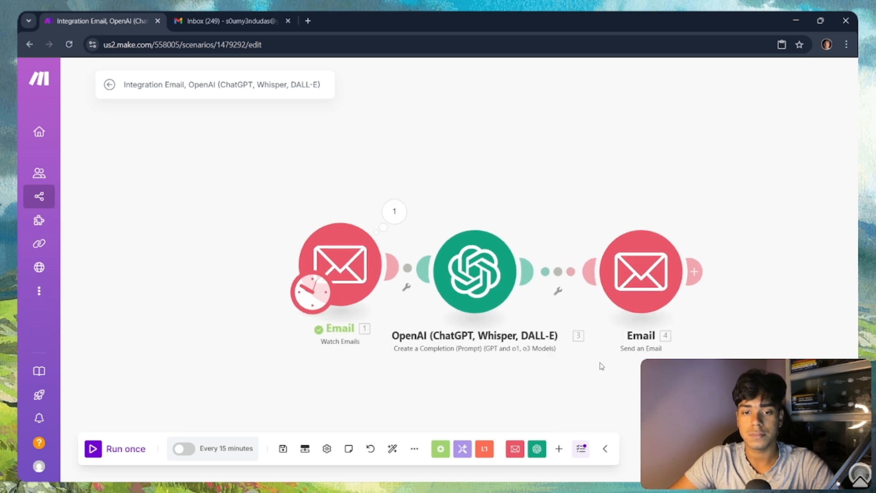
# Step: Run the scenario again, check the reply Email module 4 sent, and bring up Gmail
pyautogui.click(108, 451)
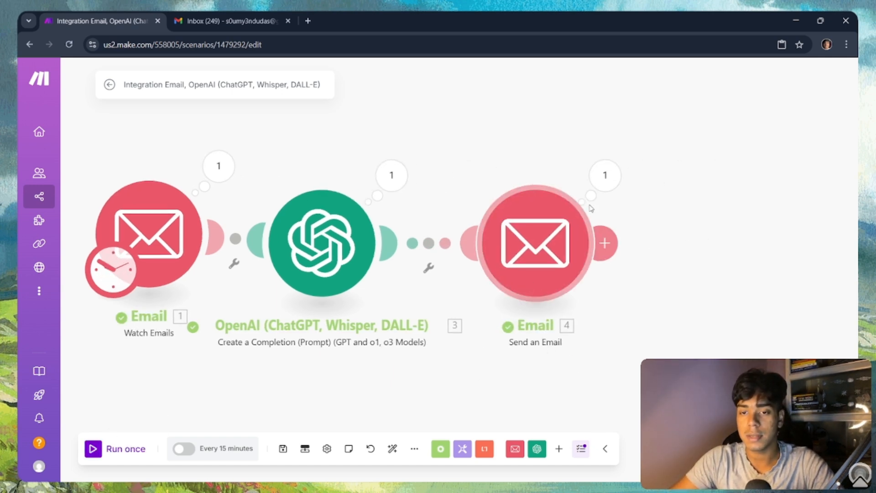
pyautogui.click(605, 176)
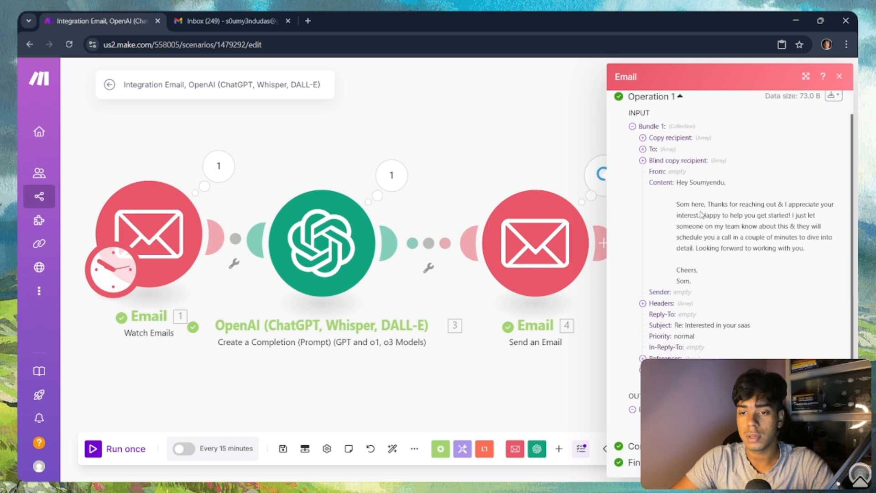
pyautogui.click(194, 26)
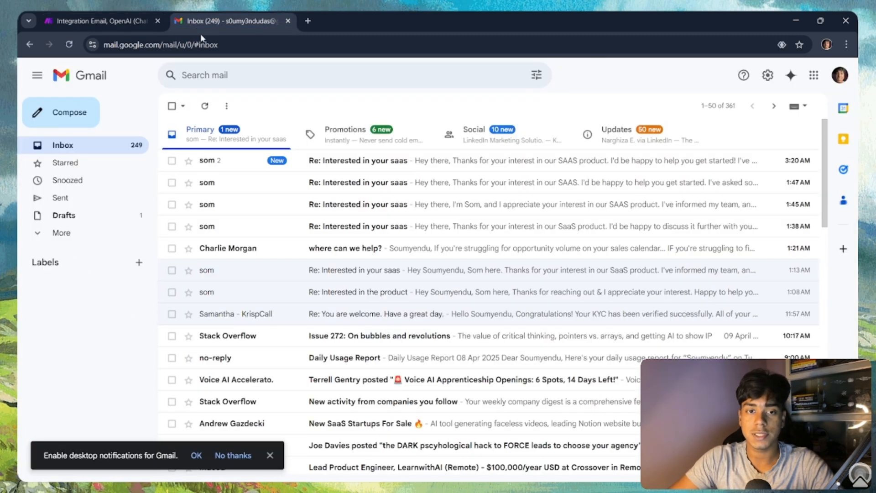
# Step: Read the AI reply in the 'Re: Interested in your saas' thread and compare it with Make's output
pyautogui.click(358, 164)
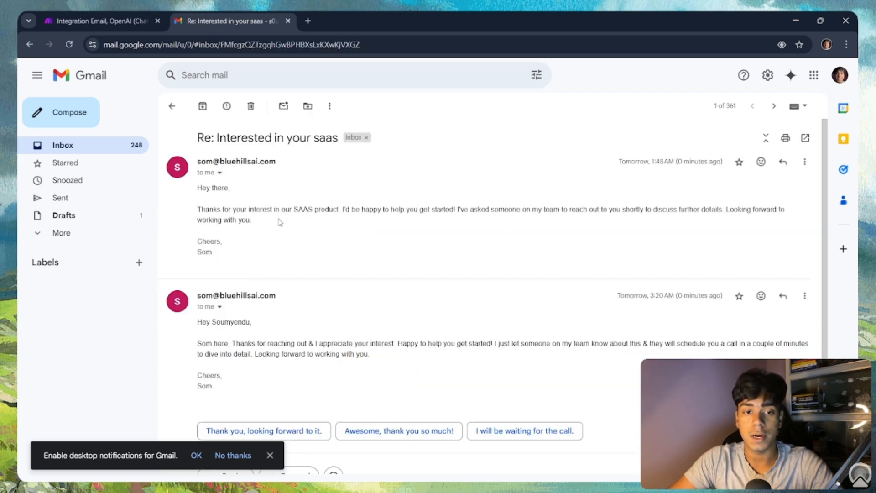
pyautogui.scroll(-2, 251, 299)
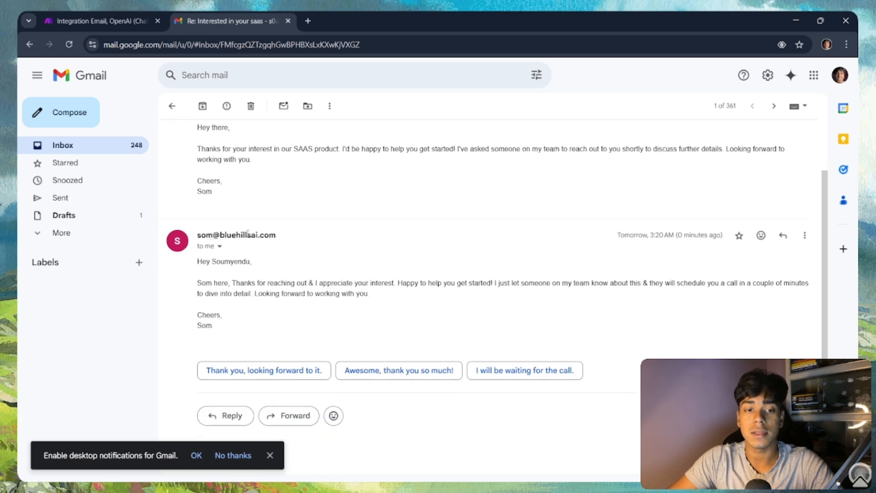
pyautogui.scroll(2, 266, 254)
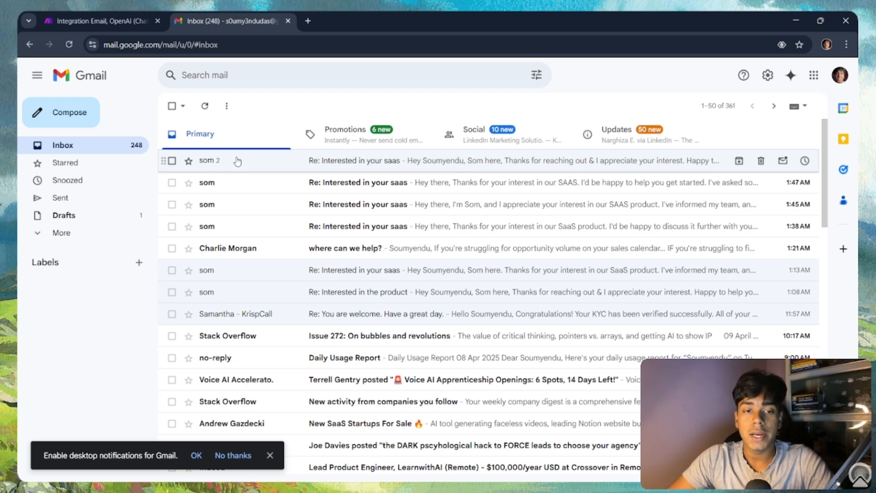
pyautogui.click(351, 164)
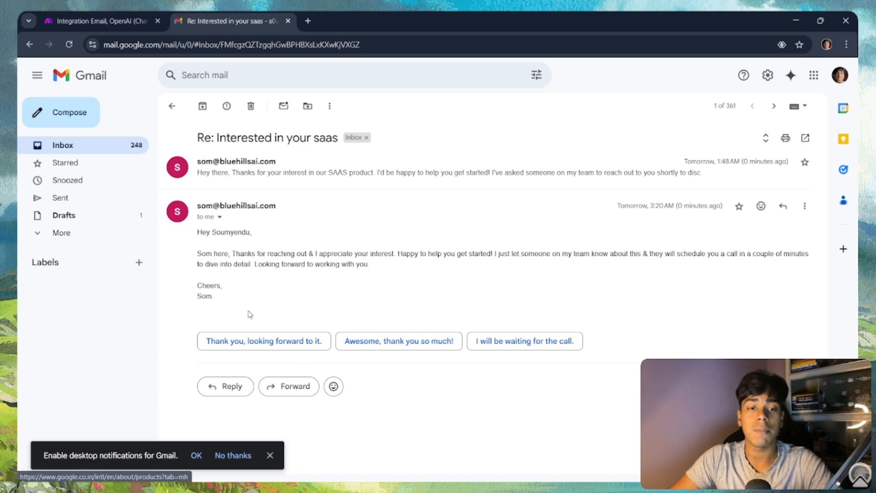
pyautogui.tripleClick(197, 254)
pyautogui.moveTo(198, 254); pyautogui.dragTo(496, 267)
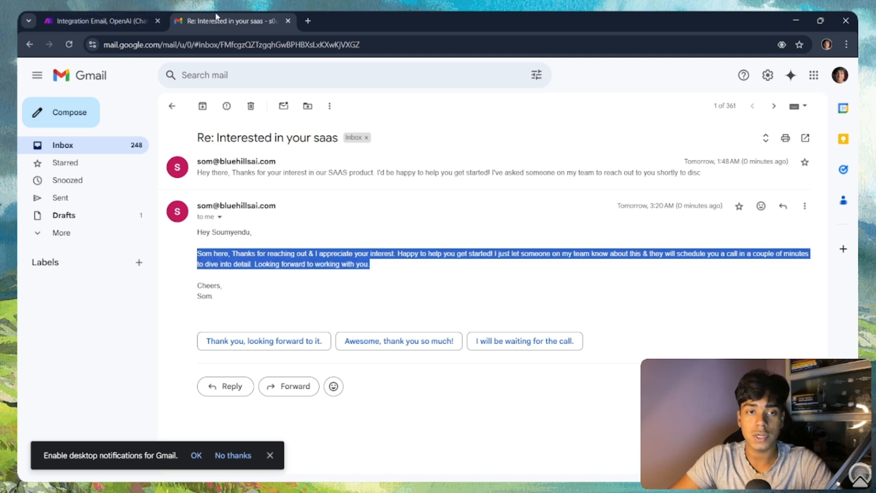
pyautogui.click(98, 24)
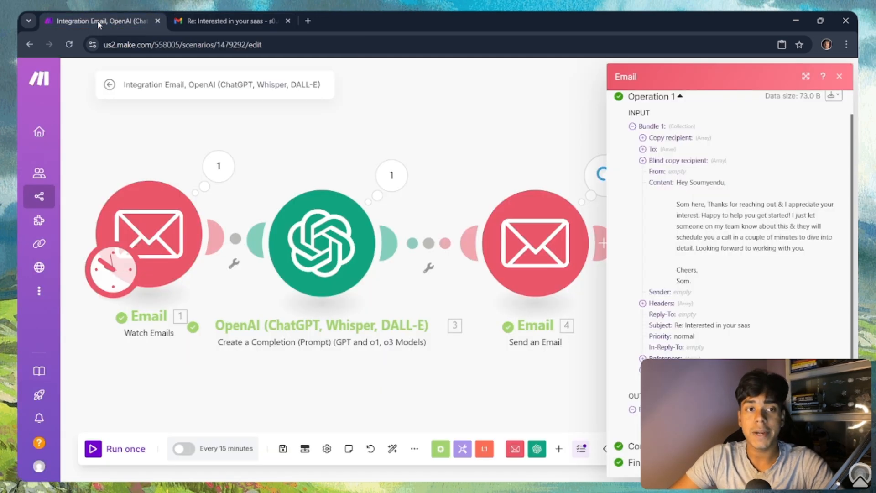
pyautogui.click(207, 14)
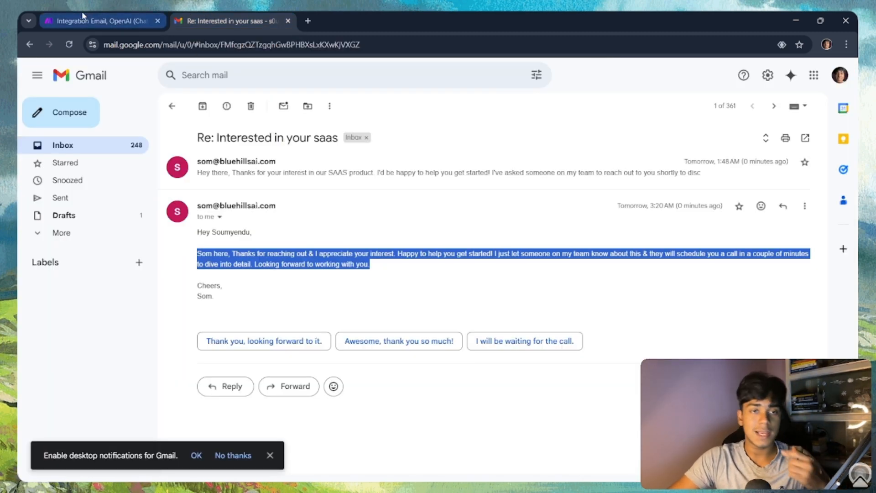
pyautogui.click(100, 14)
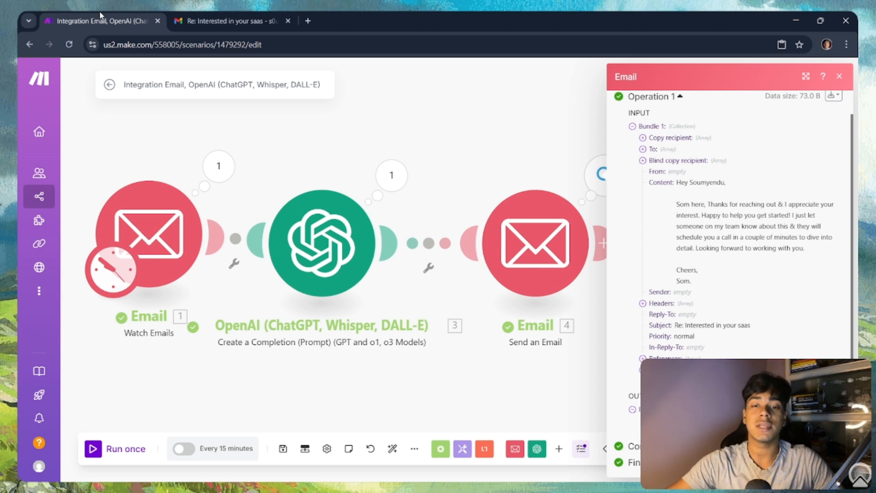
# Step: Insert a Tools Sleep module on the link between OpenAI and Send an Email
pyautogui.click(450, 154)
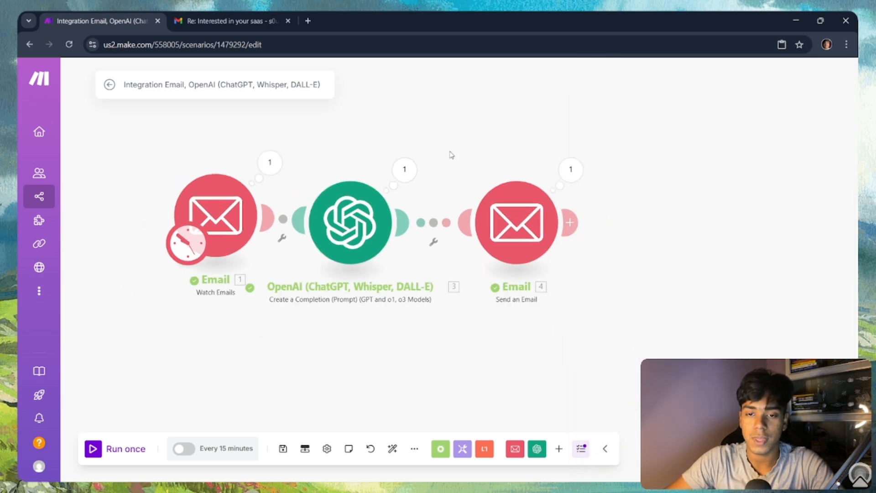
pyautogui.click(434, 242)
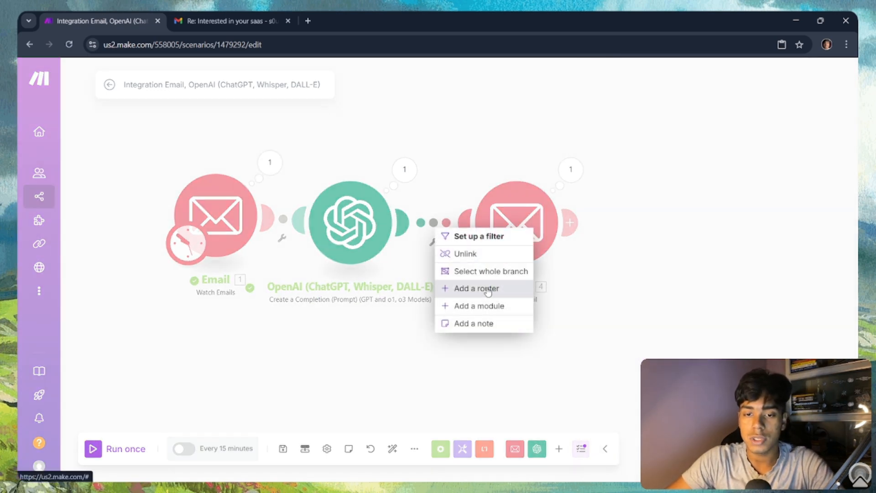
pyautogui.click(497, 305)
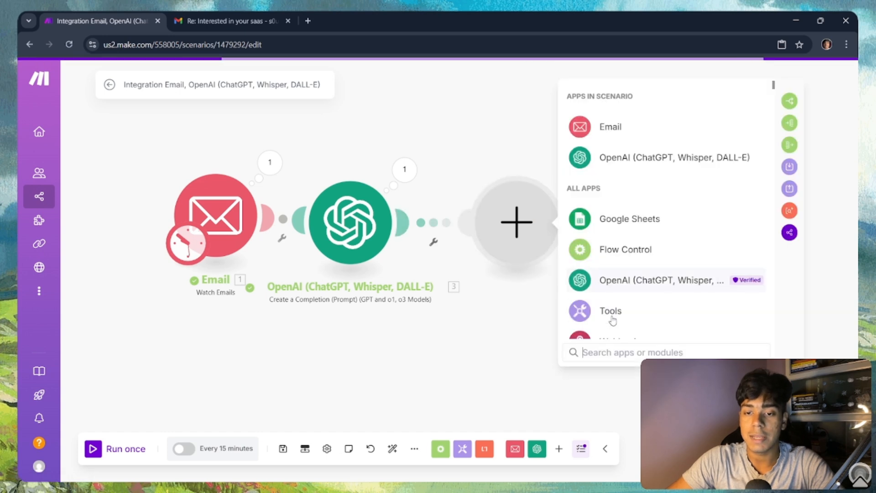
pyautogui.write('sleep')
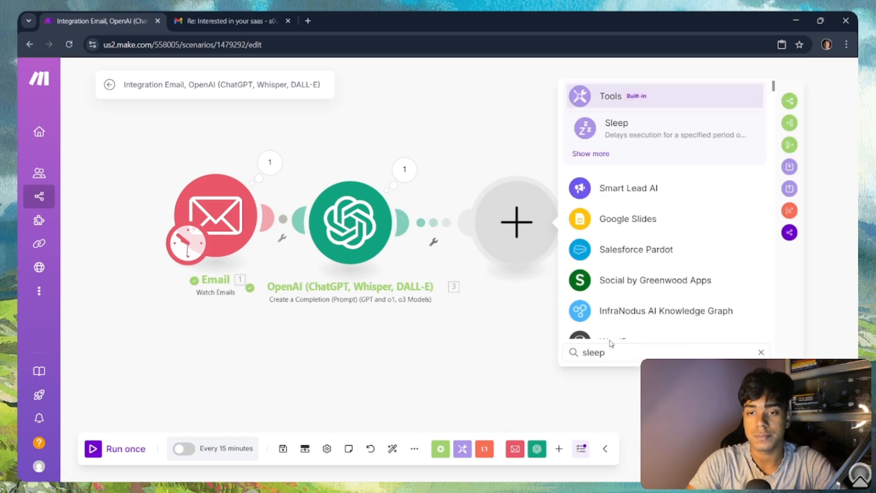
pyautogui.click(714, 135)
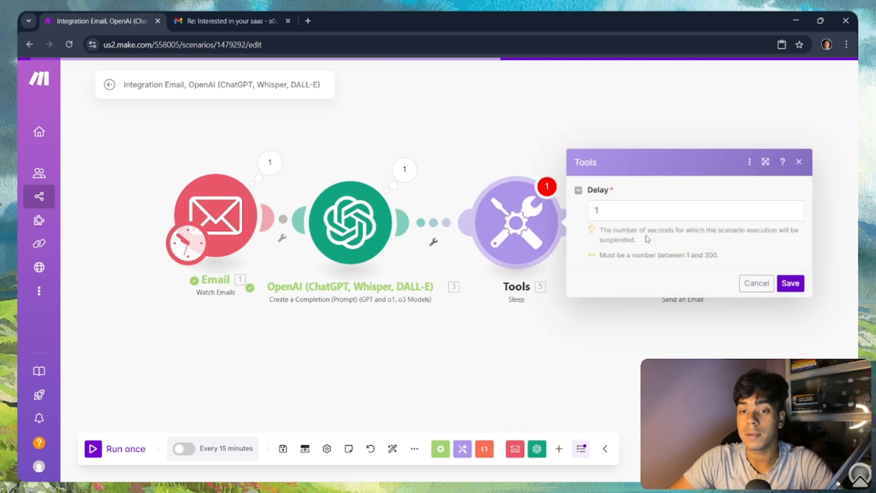
# Step: Set the Sleep delay to 85 seconds and save it
pyautogui.click(642, 214)
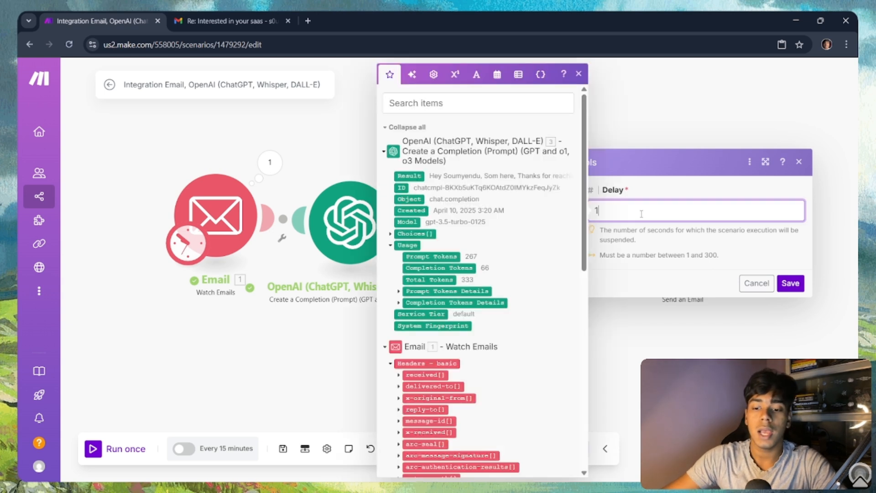
pyautogui.press('BackSpace')
pyautogui.write('85')
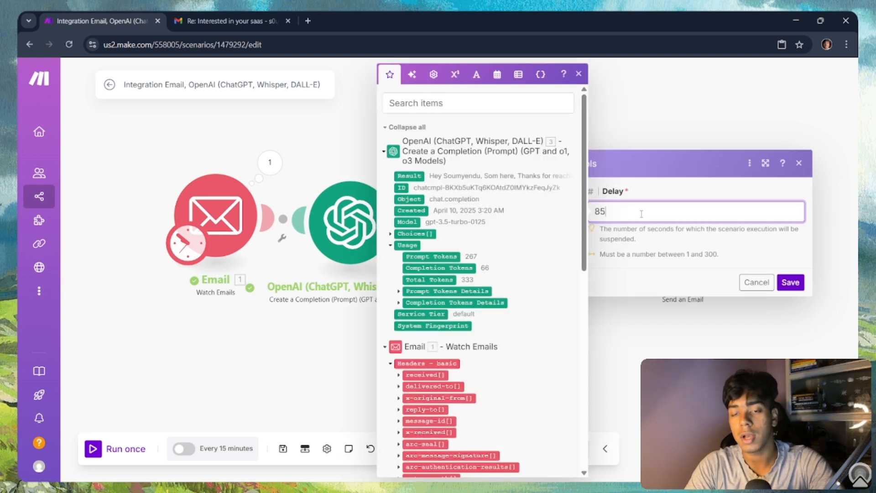
pyautogui.click(790, 282)
pyautogui.moveTo(745, 318); pyautogui.dragTo(630, 332)
pyautogui.scroll(-2, 629, 326)
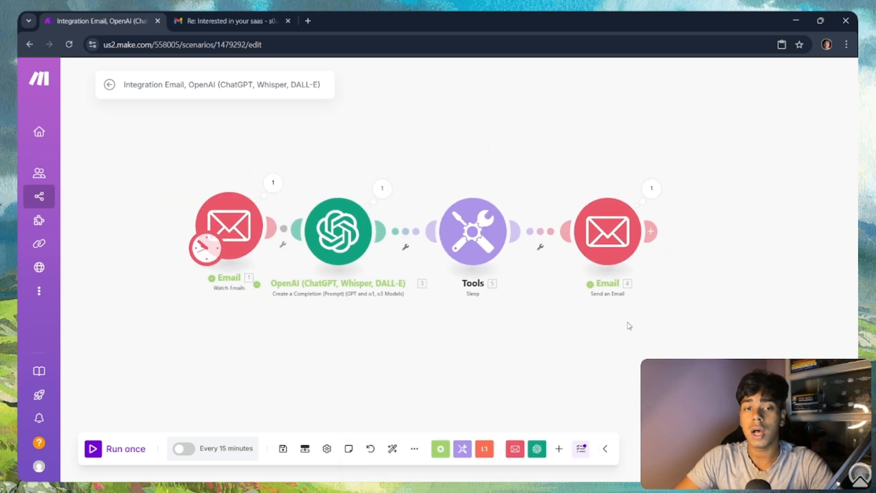
# Step: Retype the scenario title as 'email autoresponder + storing', fixing typos along the way
pyautogui.click(280, 83)
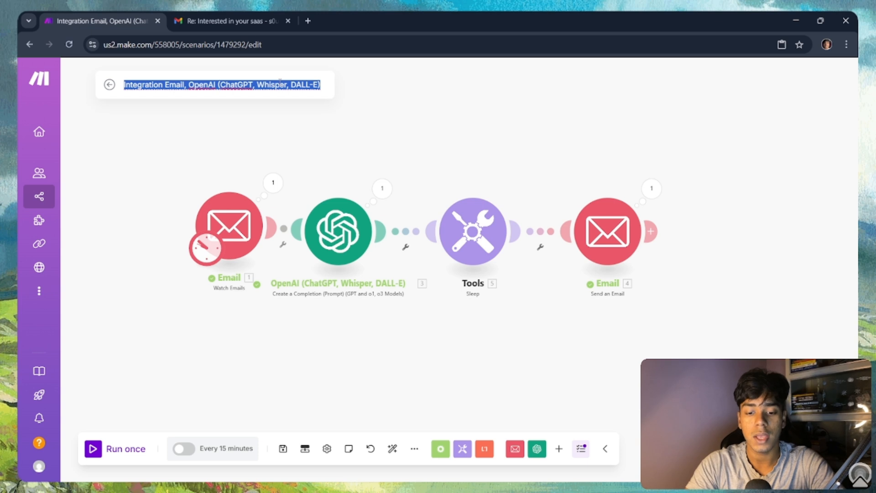
pyautogui.write('email au')
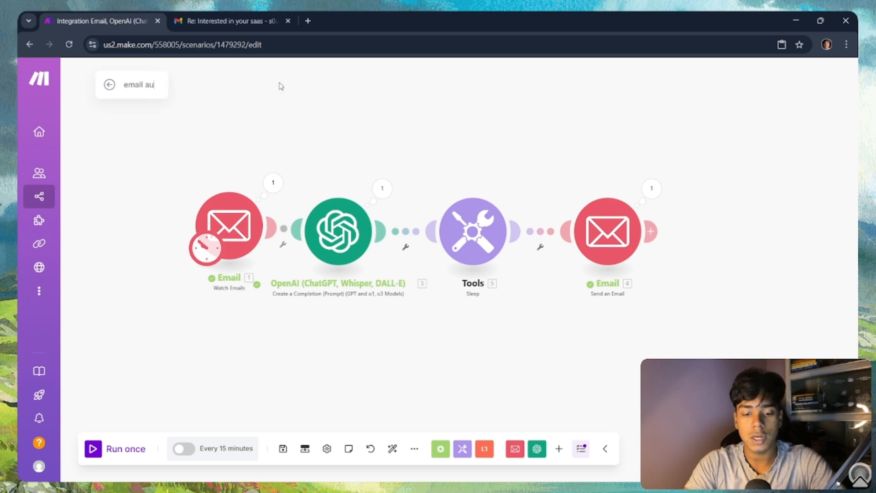
pyautogui.write('torespo')
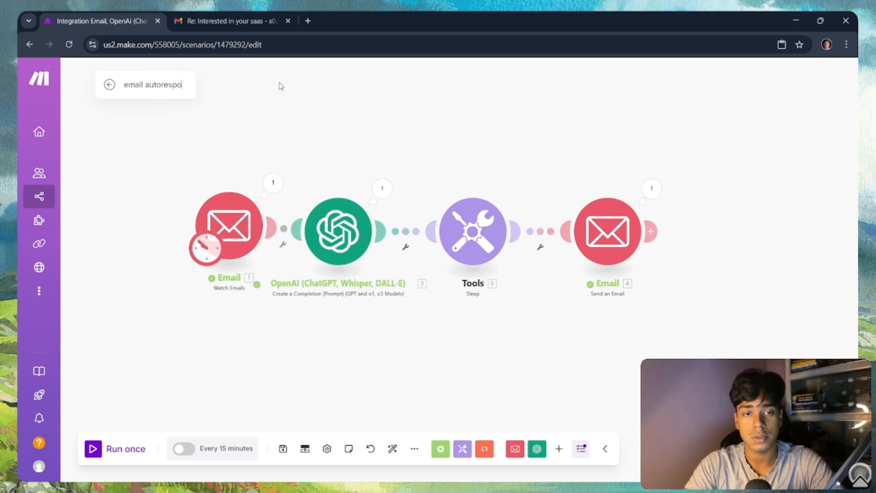
pyautogui.write('nder + ')
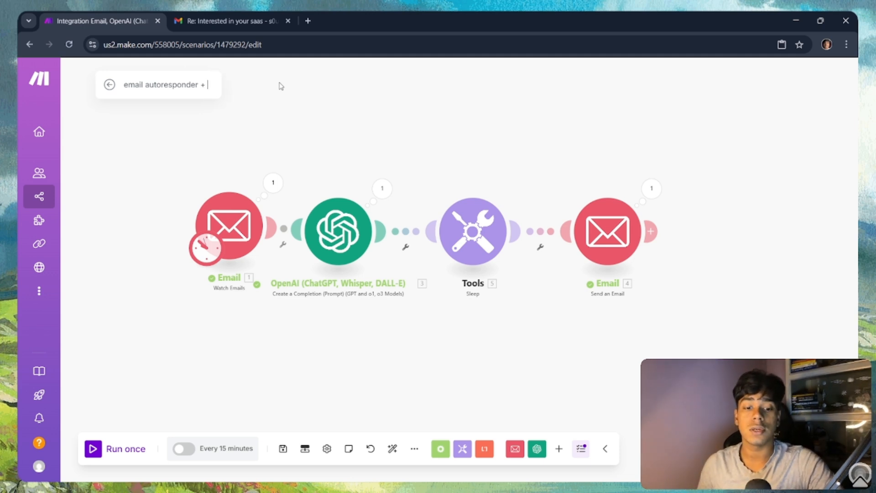
pyautogui.write('sa')
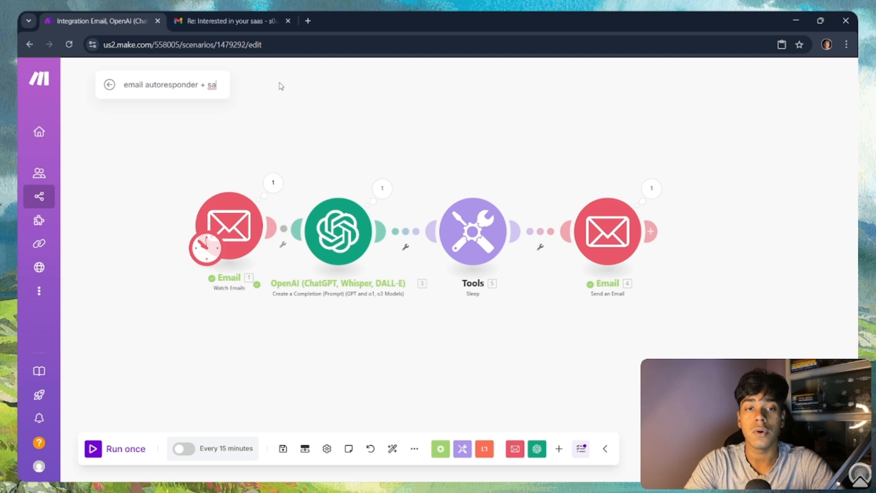
pyautogui.press('BackSpace')
pyautogui.write('rs')
pyautogui.press('BackSpace')
pyautogui.write('t')
pyautogui.press('BackSpace')
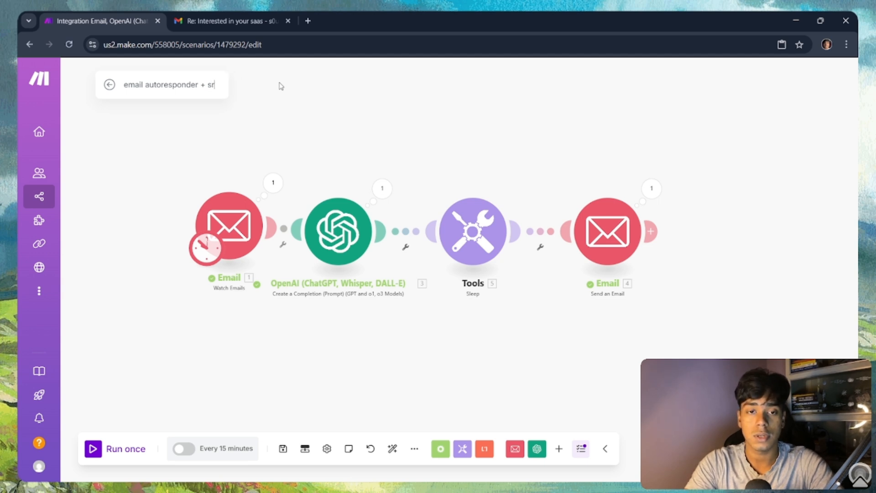
pyautogui.press('BackSpace')
pyautogui.write('toring')
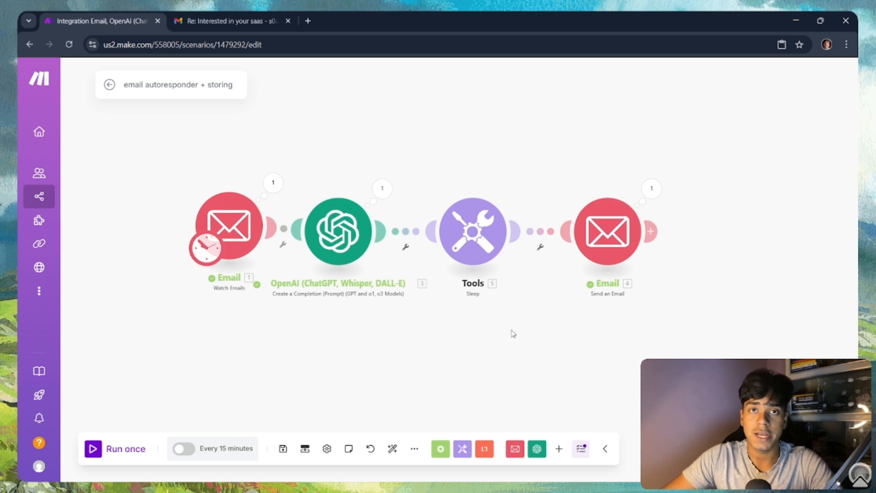
# Step: Add a new module after Send an Email and search for the Notion app
pyautogui.moveTo(513, 333); pyautogui.dragTo(430, 327)
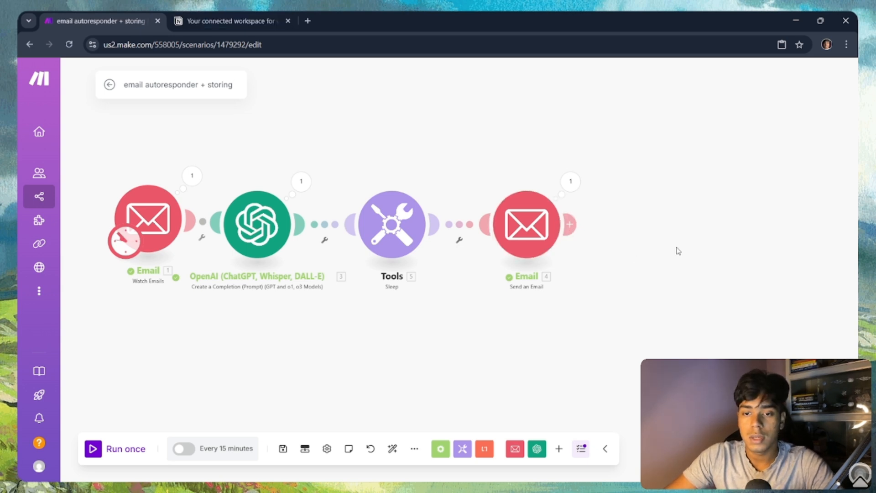
pyautogui.moveTo(677, 250); pyautogui.dragTo(507, 236)
pyautogui.scroll(-2, 491, 228)
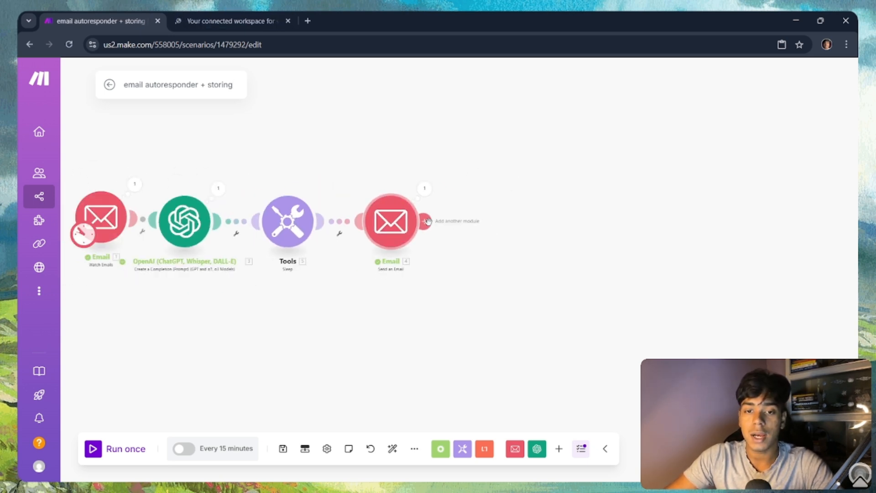
pyautogui.click(492, 239)
pyautogui.click(598, 352)
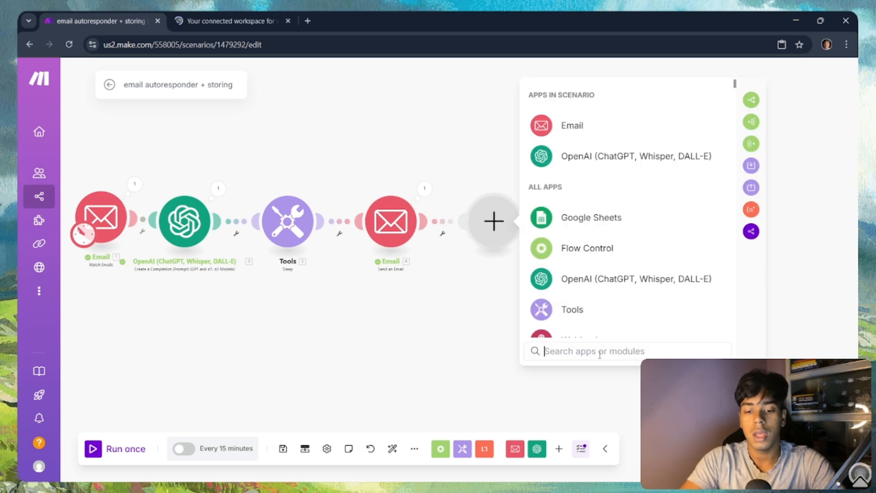
pyautogui.write('n')
pyautogui.write('o')
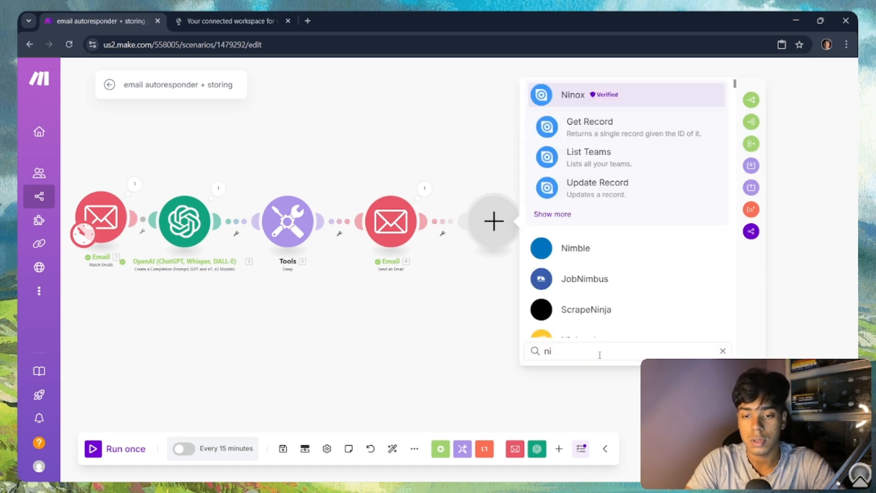
pyautogui.write('tion')
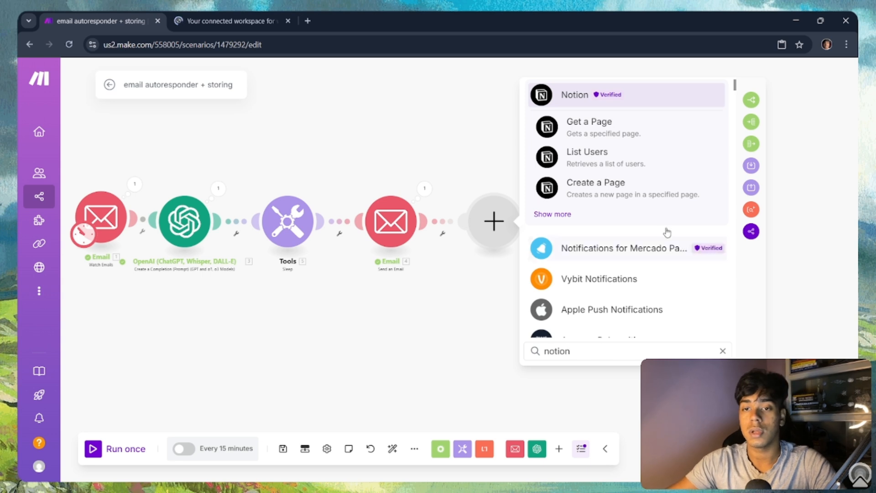
# Step: Choose Notion's Search Objects action to search Database Items
pyautogui.click(567, 215)
pyautogui.scroll(-6, 602, 264)
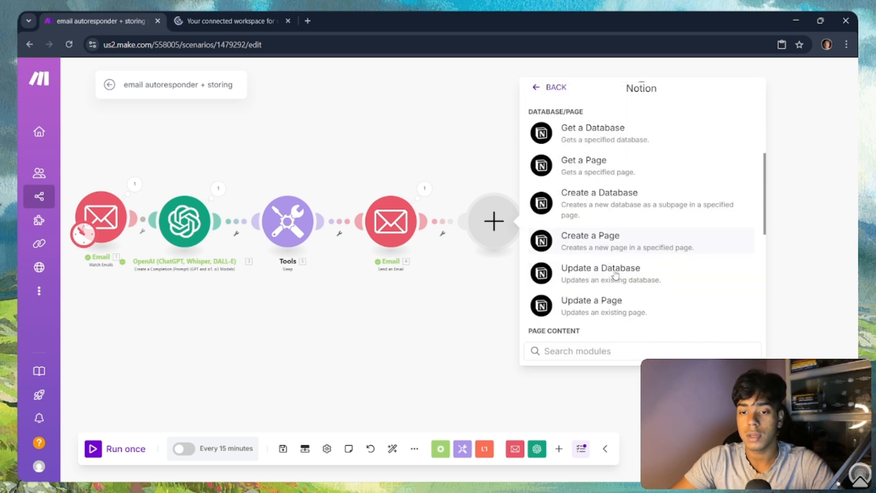
pyautogui.scroll(-3, 603, 279)
pyautogui.scroll(5, 603, 269)
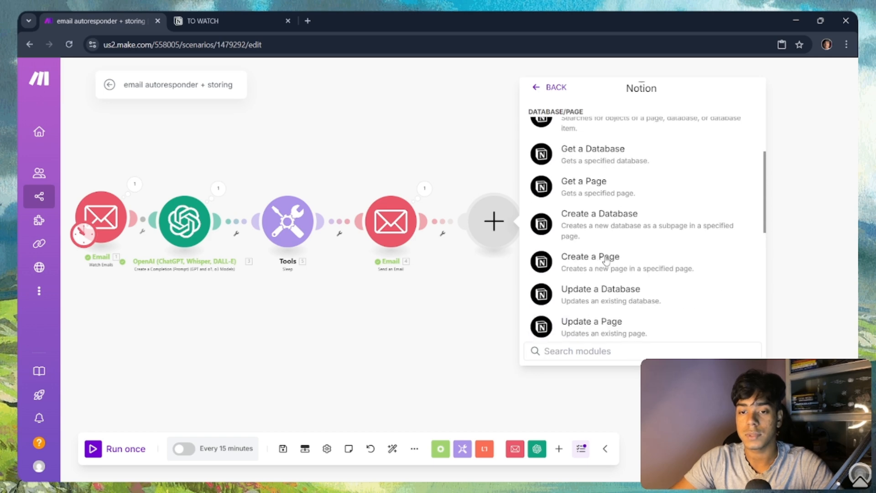
pyautogui.scroll(-2, 603, 255)
pyautogui.scroll(5, 600, 234)
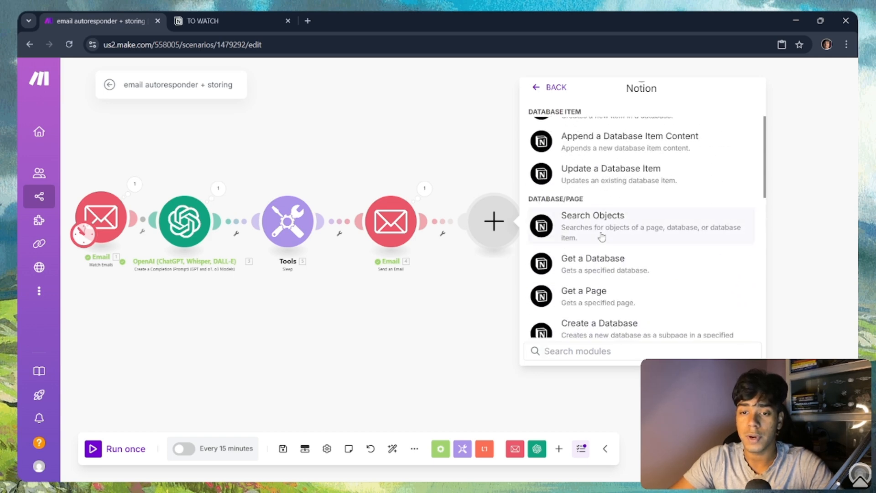
pyautogui.scroll(3, 603, 236)
pyautogui.scroll(-4, 602, 236)
pyautogui.click(593, 174)
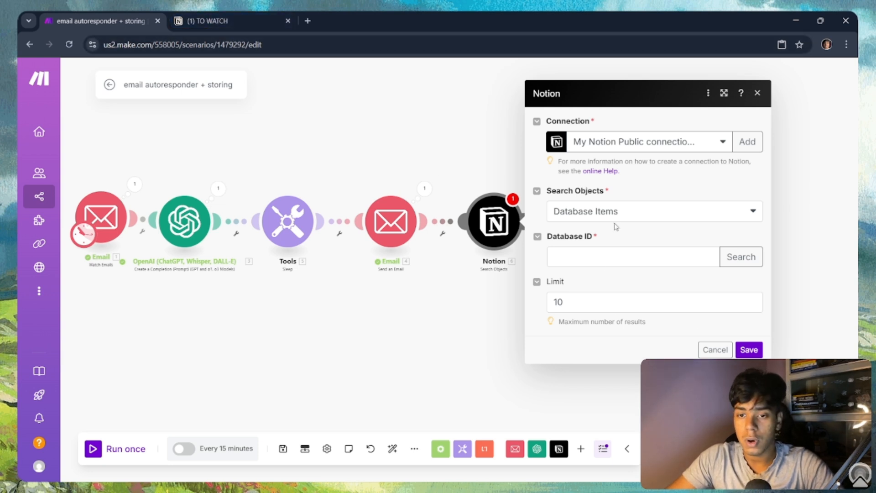
# Step: In Notion, open the LEADS database from the DB page in the sidebar
pyautogui.click(207, 27)
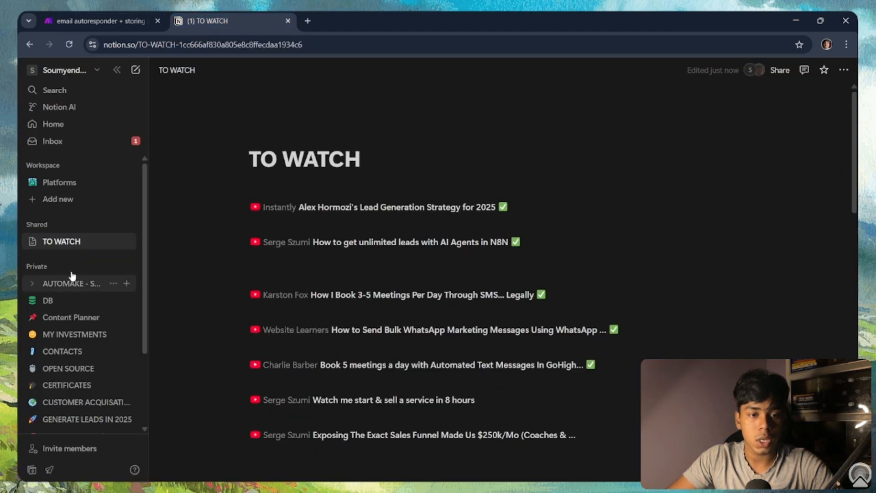
pyautogui.click(77, 302)
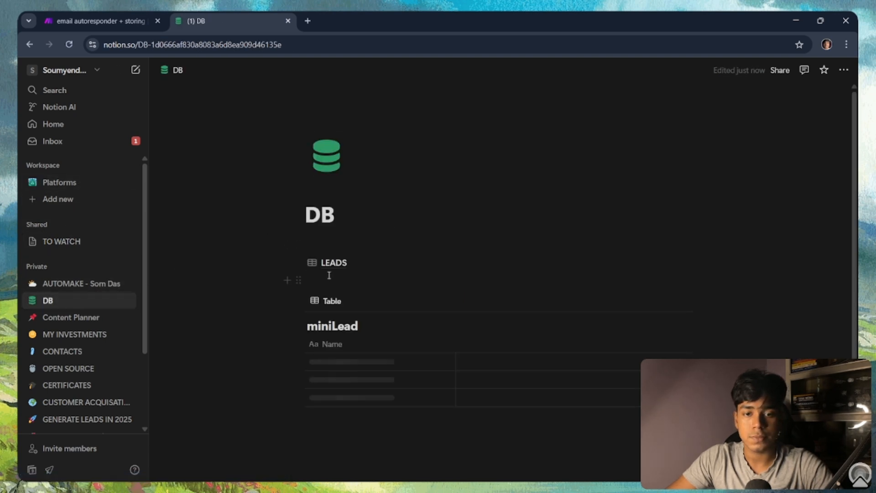
pyautogui.click(344, 269)
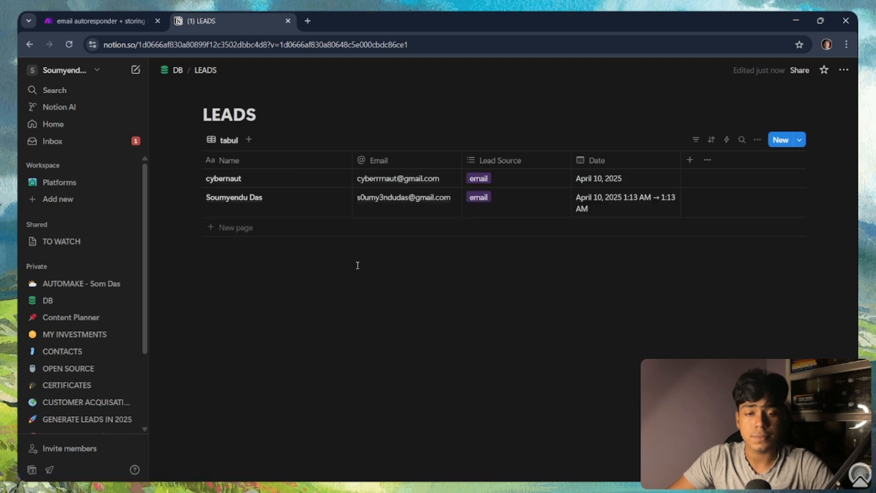
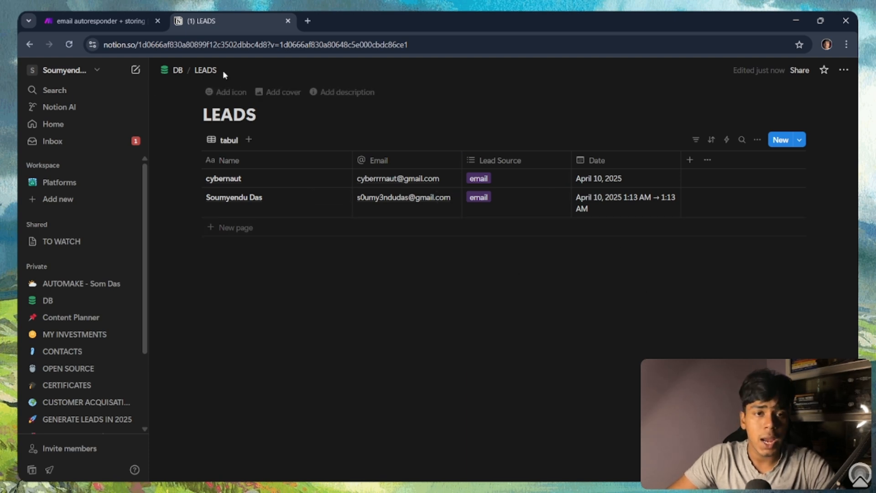
# Step: Copy the LEADS database ID from the Notion page URL and switch back to Make
pyautogui.moveTo(139, 45); pyautogui.dragTo(268, 45)
pyautogui.moveTo(268, 46); pyautogui.dragTo(273, 47)
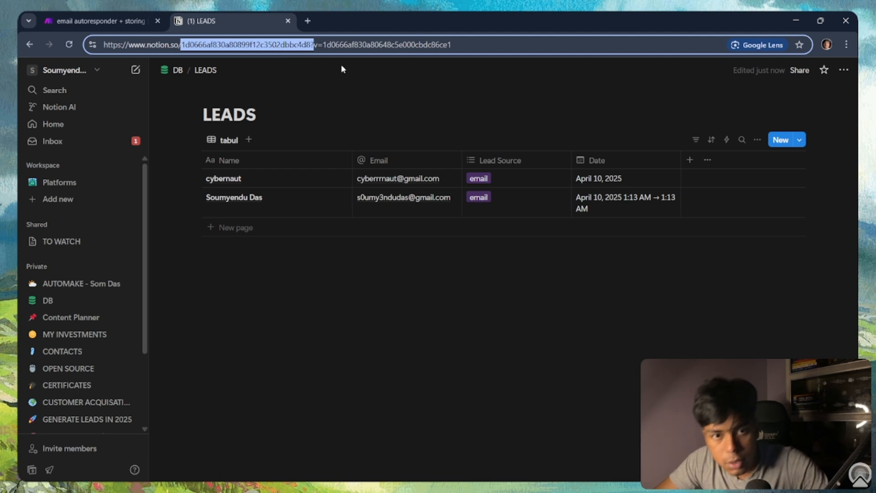
pyautogui.click(101, 21)
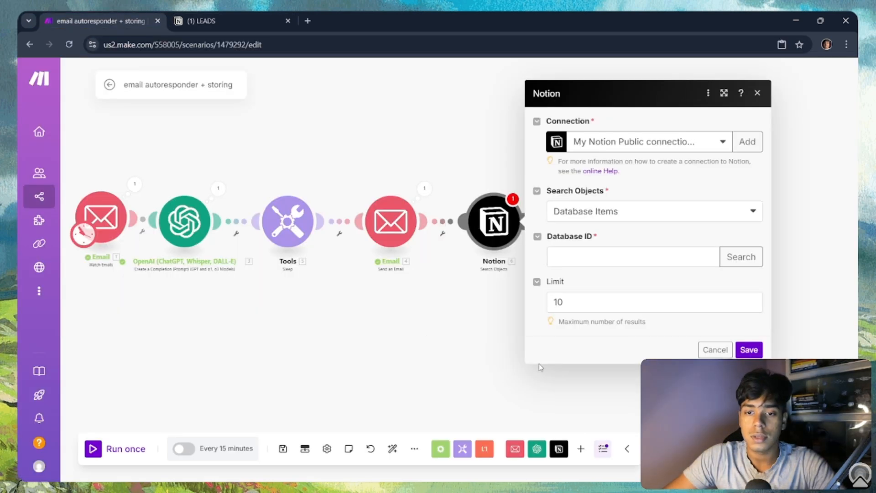
# Step: Paste the LEADS database ID into Database ID, removing the trailing '?', to load Filter options
pyautogui.click(610, 257)
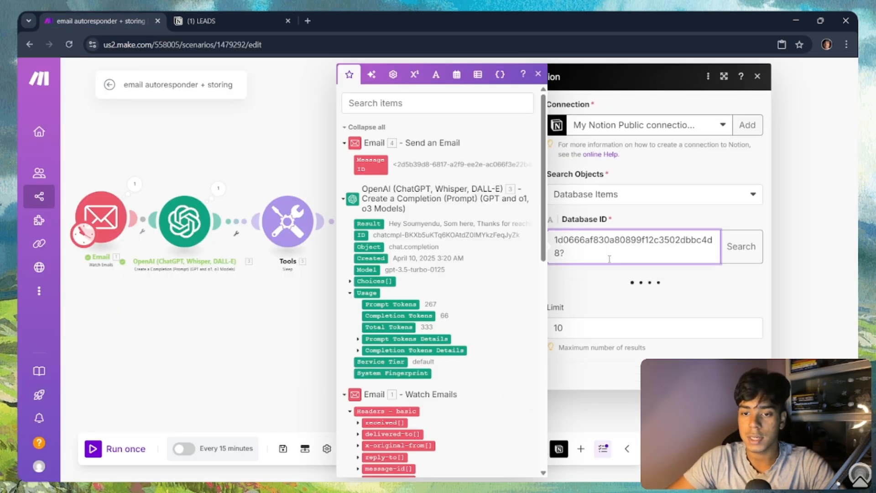
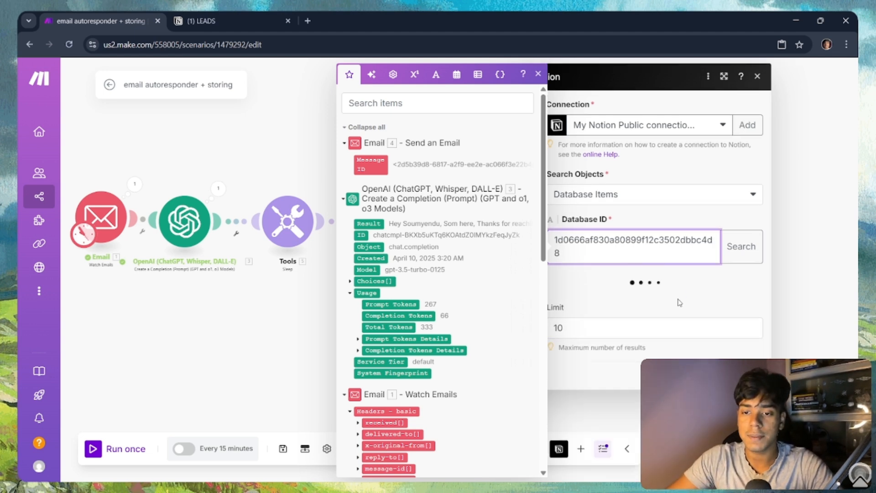
pyautogui.click(685, 298)
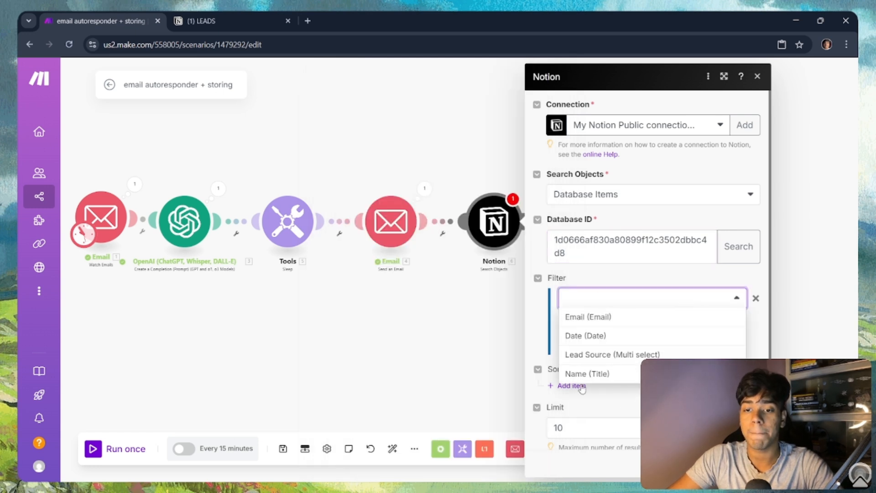
# Step: Compare the LEADS columns (Name, Email, Lead Source, Date) with Make's filterable property list
pyautogui.click(186, 19)
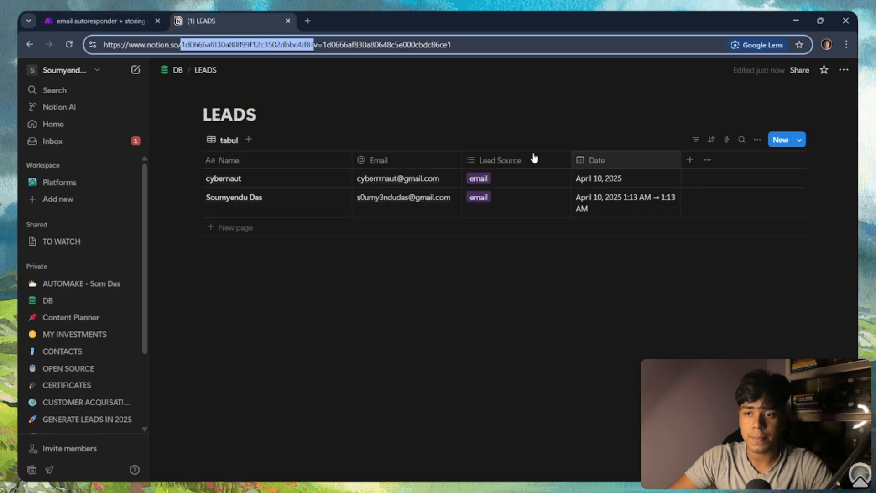
pyautogui.click(415, 160)
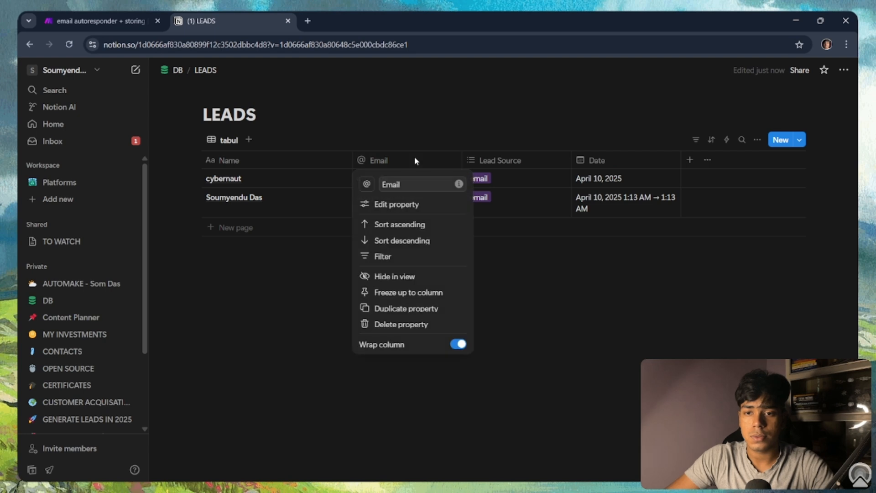
pyautogui.click(87, 20)
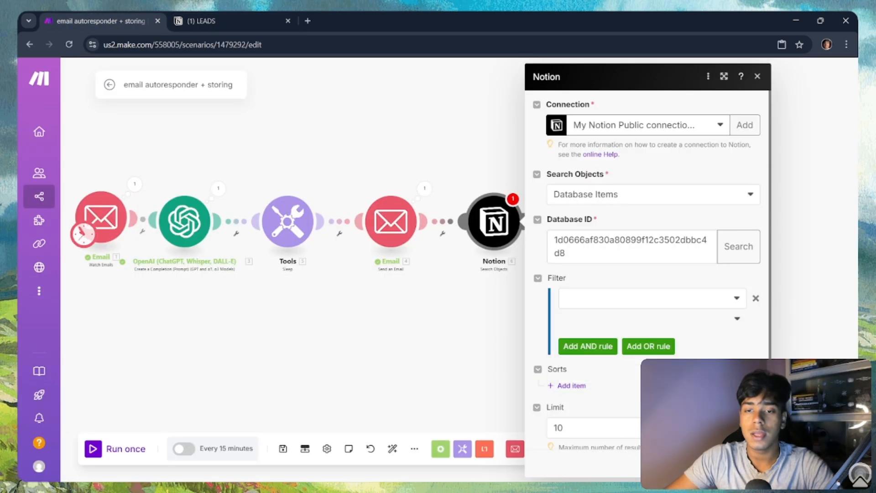
pyautogui.click(651, 297)
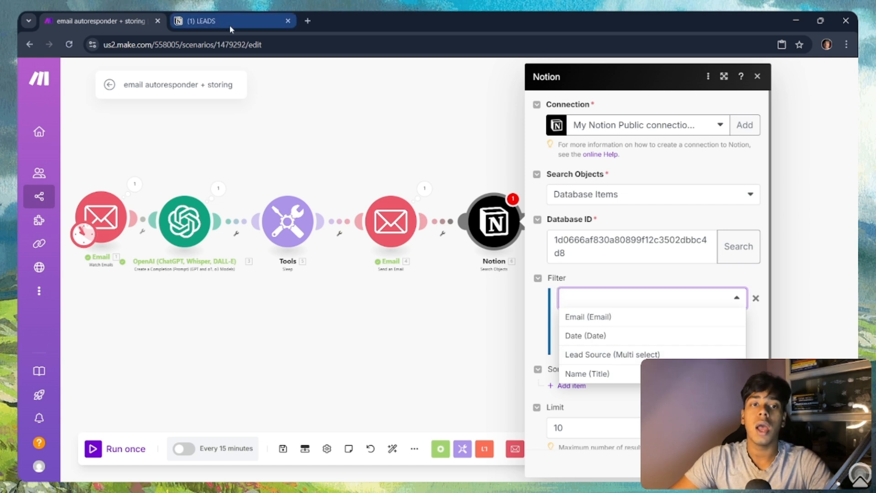
pyautogui.moveTo(229, 25)
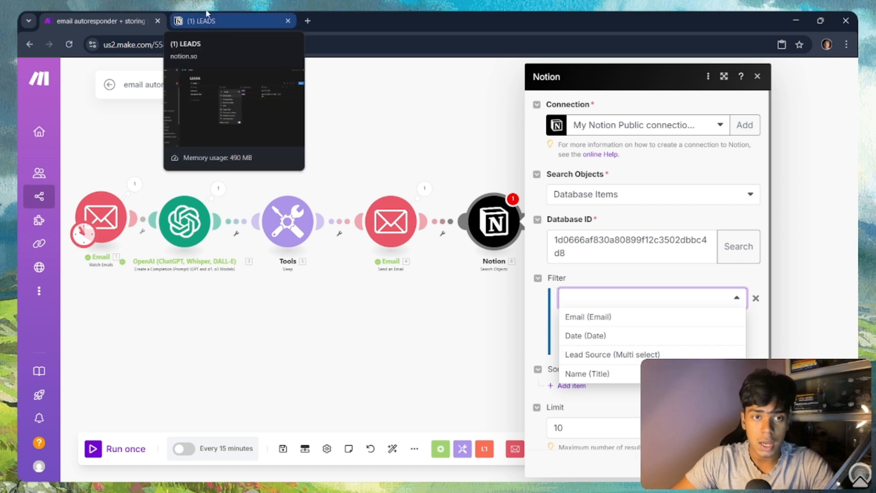
pyautogui.click(210, 15)
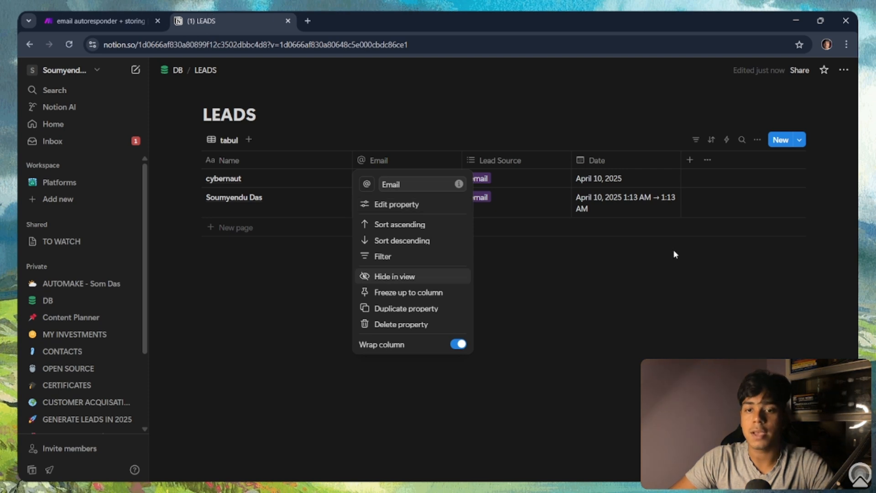
# Step: Inspect the Lead Source property's options in Notion via Edit property, then return to Make
pyautogui.click(600, 227)
pyautogui.click(520, 164)
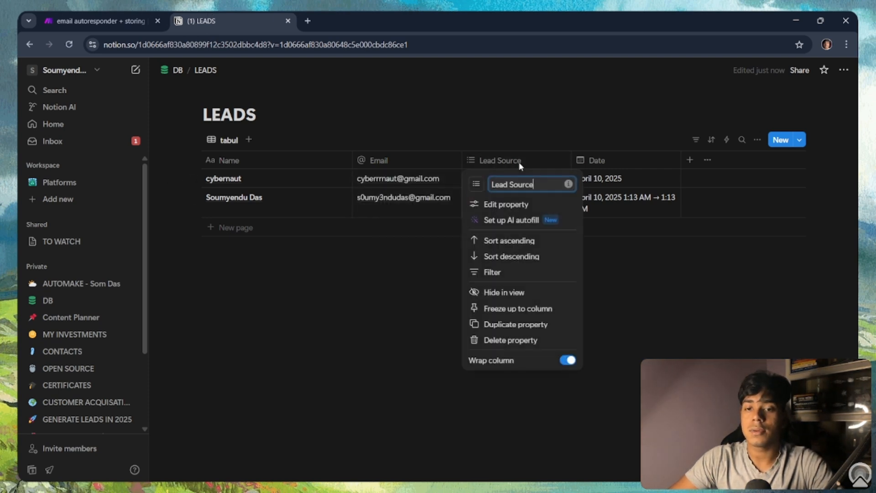
pyautogui.click(525, 205)
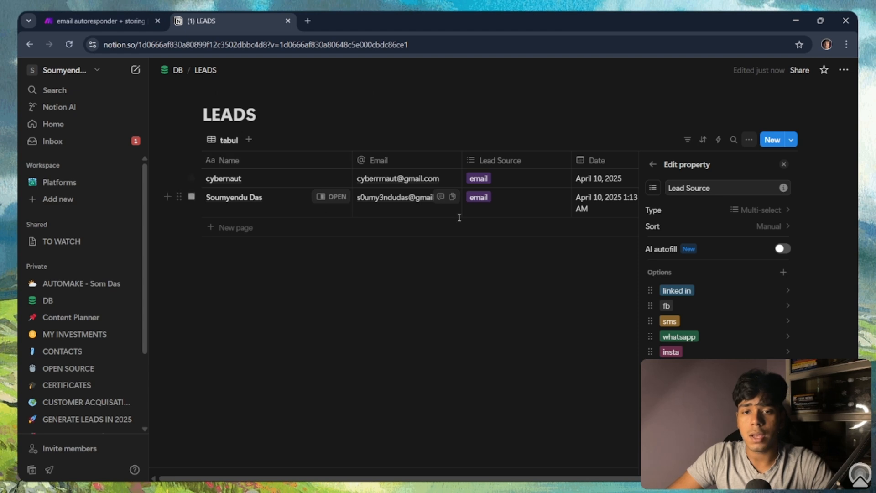
pyautogui.click(60, 18)
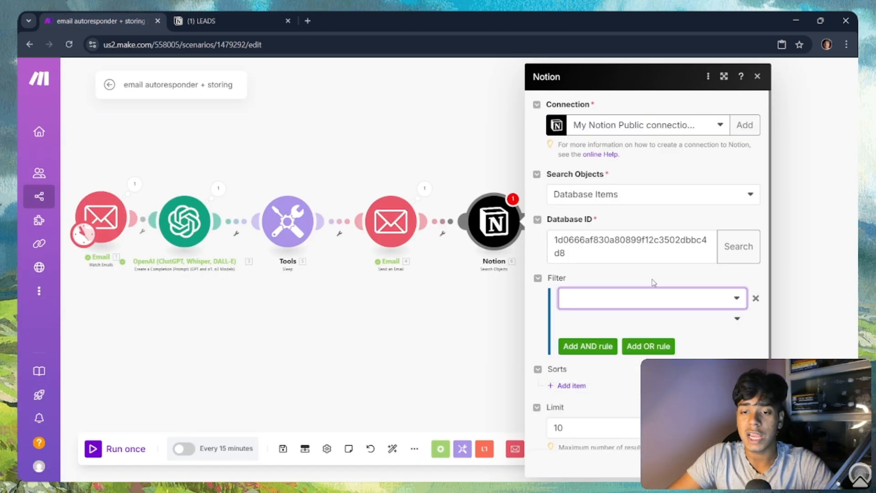
# Step: Filter the search on Email (Email) Text: Equals mapped 1. Sender: Email address, then close the module
pyautogui.click(646, 313)
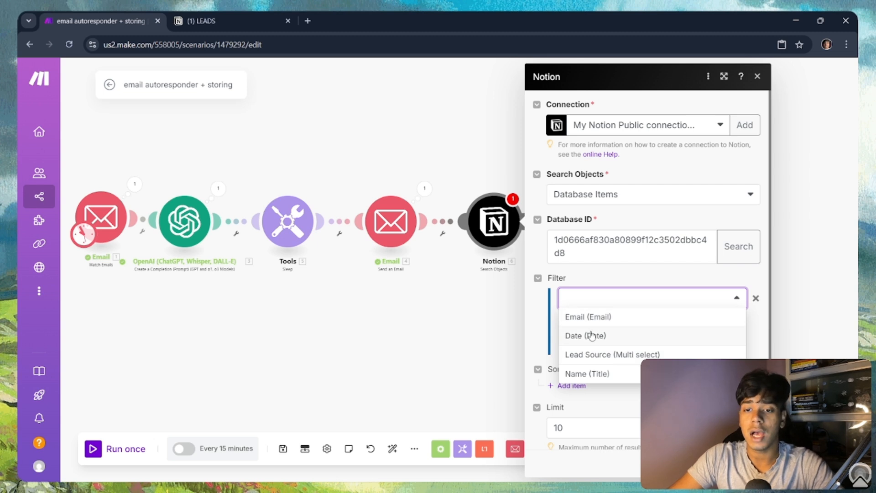
pyautogui.click(606, 321)
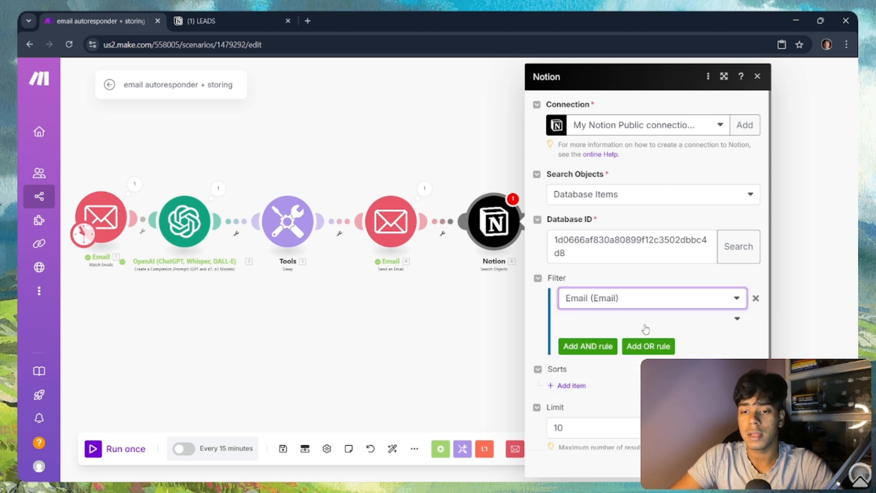
pyautogui.click(725, 322)
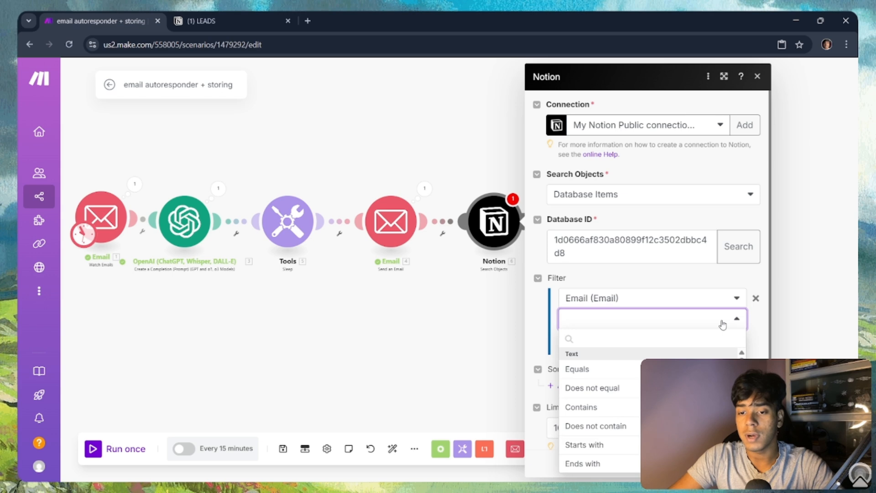
pyautogui.click(609, 370)
pyautogui.click(612, 338)
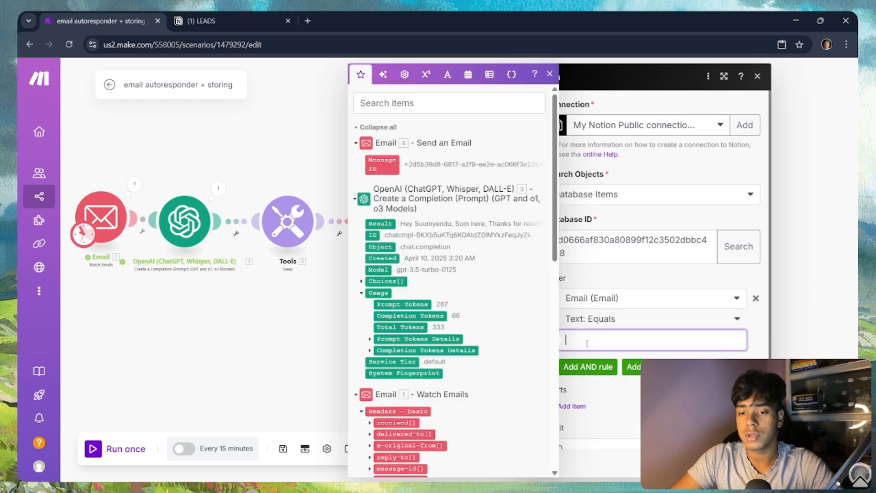
pyautogui.scroll(-8, 440, 298)
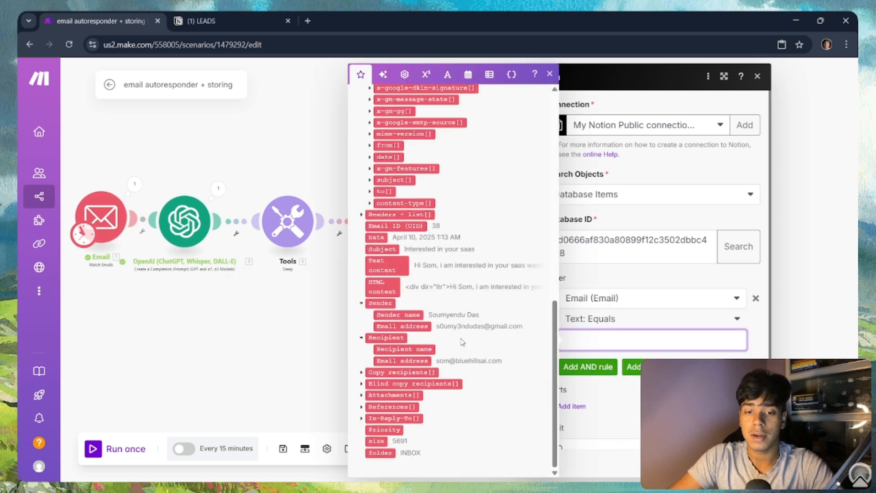
pyautogui.click(401, 326)
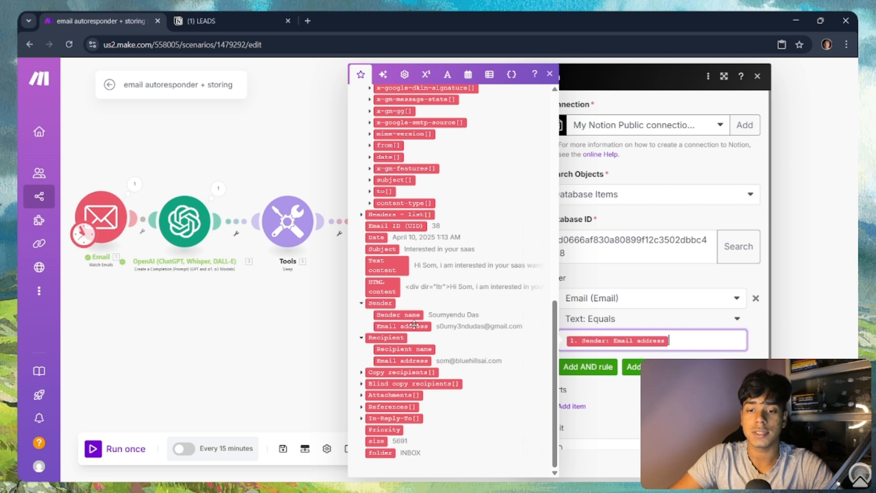
pyautogui.click(753, 326)
pyautogui.scroll(-1, 755, 323)
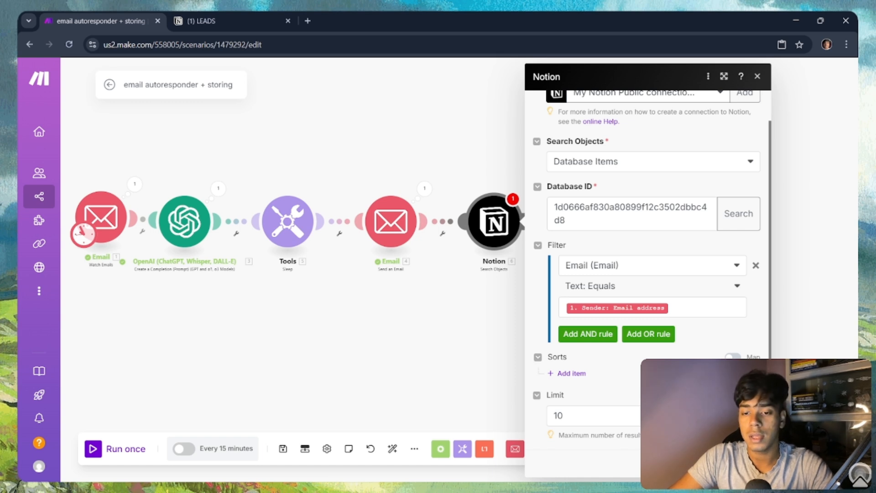
pyautogui.click(750, 463)
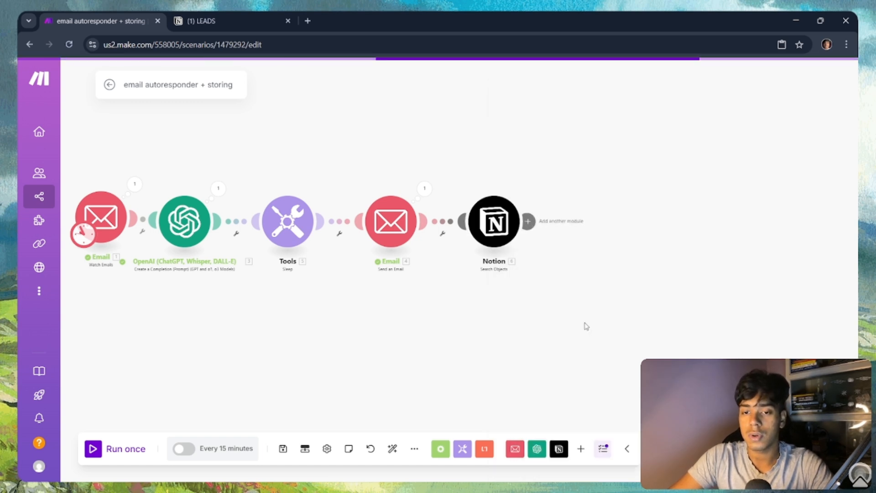
# Step: Start a Notion-only test run and copy the lead's sender address from the Email trigger output
pyautogui.scroll(3, 584, 325)
pyautogui.moveTo(519, 268); pyautogui.dragTo(594, 349)
pyautogui.scroll(-2, 582, 326)
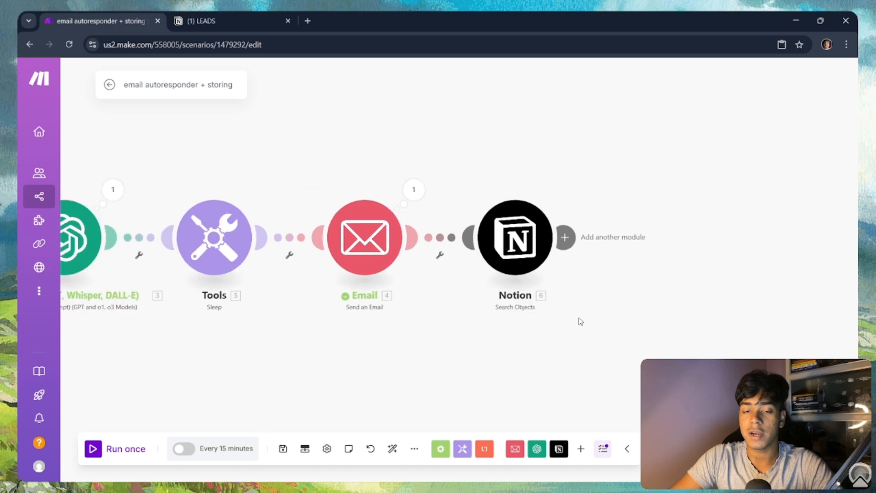
pyautogui.rightClick(528, 252)
pyautogui.click(571, 275)
pyautogui.click(644, 298)
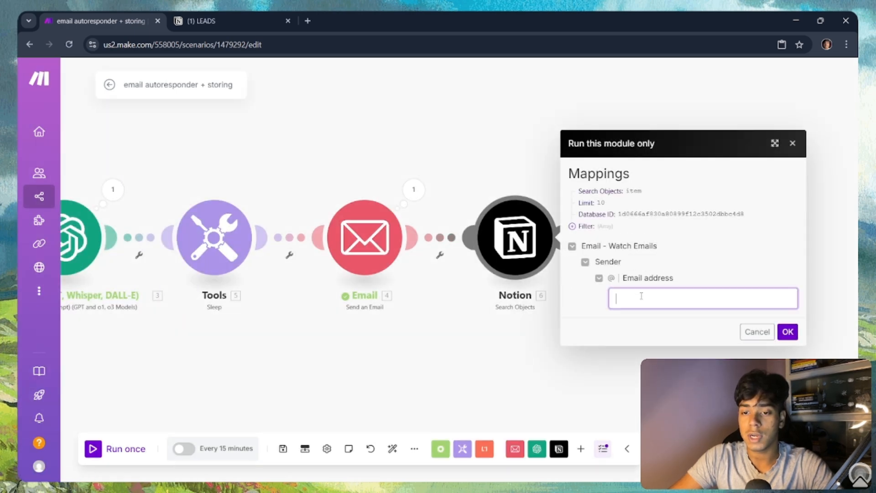
pyautogui.moveTo(344, 343); pyautogui.dragTo(590, 334)
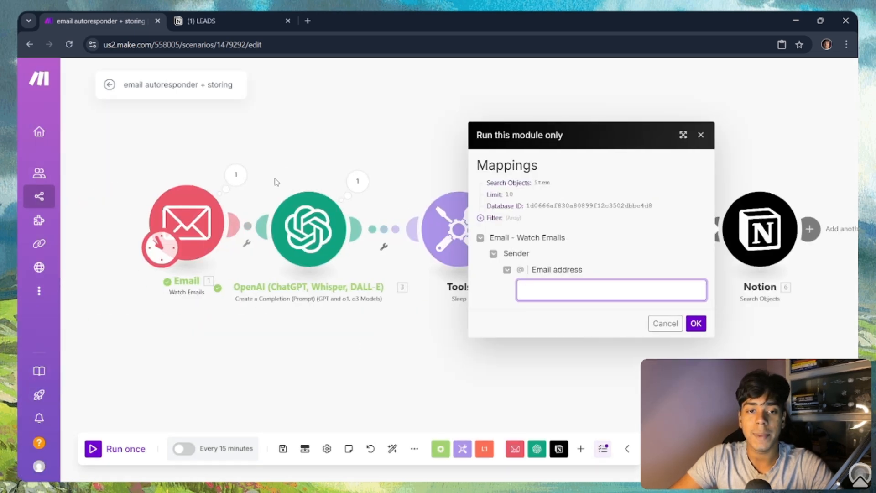
pyautogui.click(238, 176)
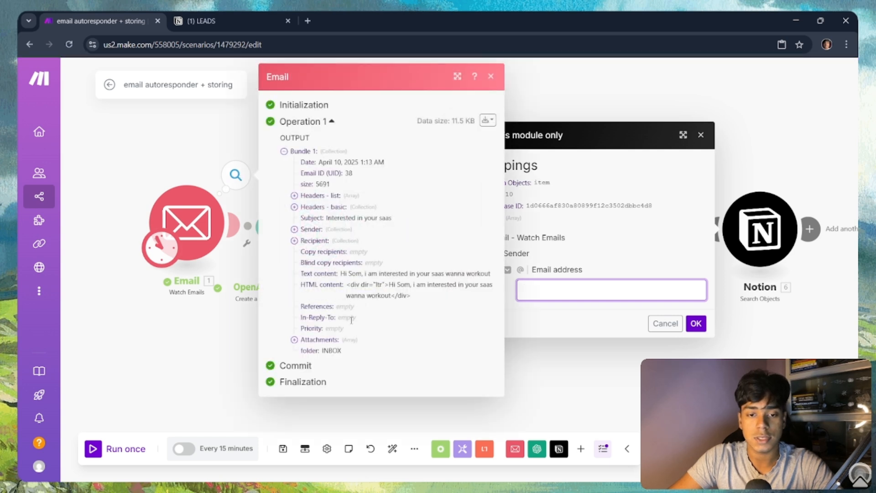
pyautogui.click(340, 231)
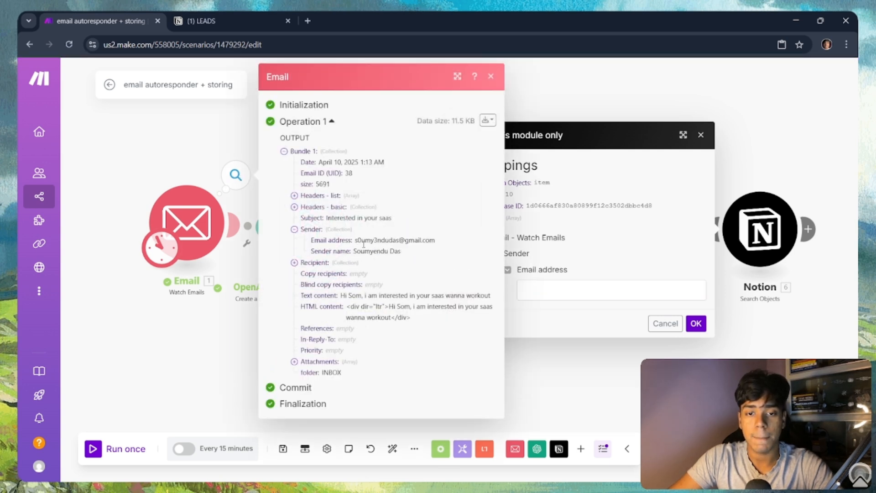
pyautogui.moveTo(357, 243); pyautogui.dragTo(442, 248)
pyautogui.hotkey('ctrl', 'c')
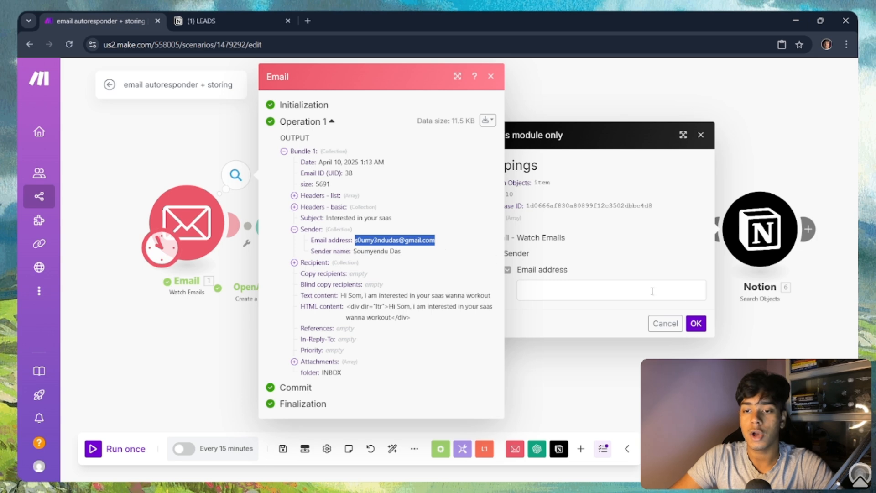
pyautogui.click(652, 307)
# Step: Run the Notion search with the pasted sender address, confirm the match in LEADS, and add a following module
pyautogui.click(647, 294)
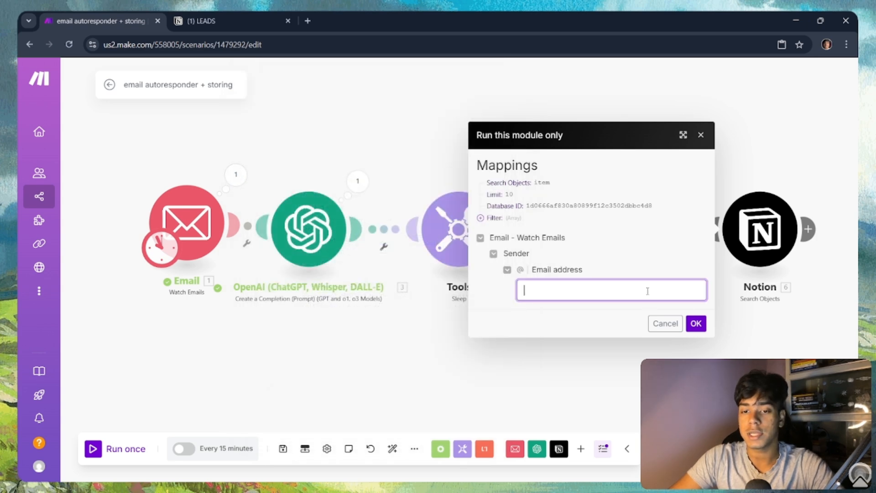
pyautogui.hotkey('ctrl', 'v')
pyautogui.click(696, 323)
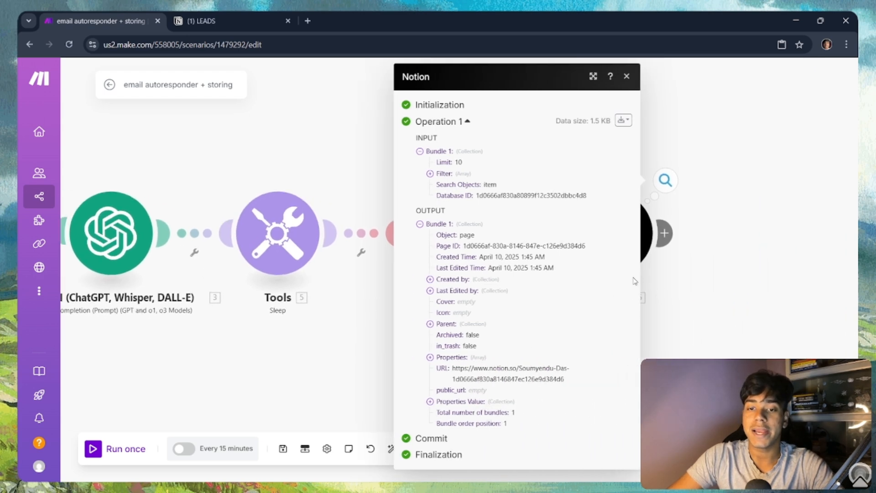
pyautogui.click(218, 16)
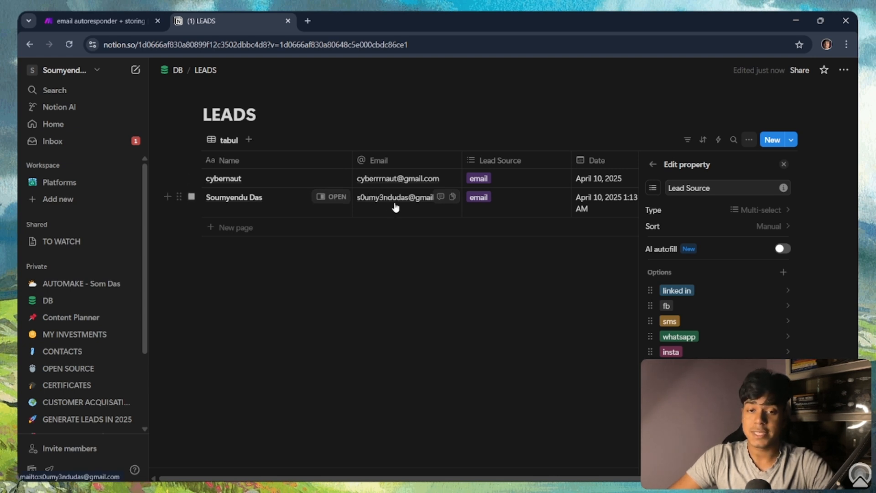
pyautogui.click(56, 13)
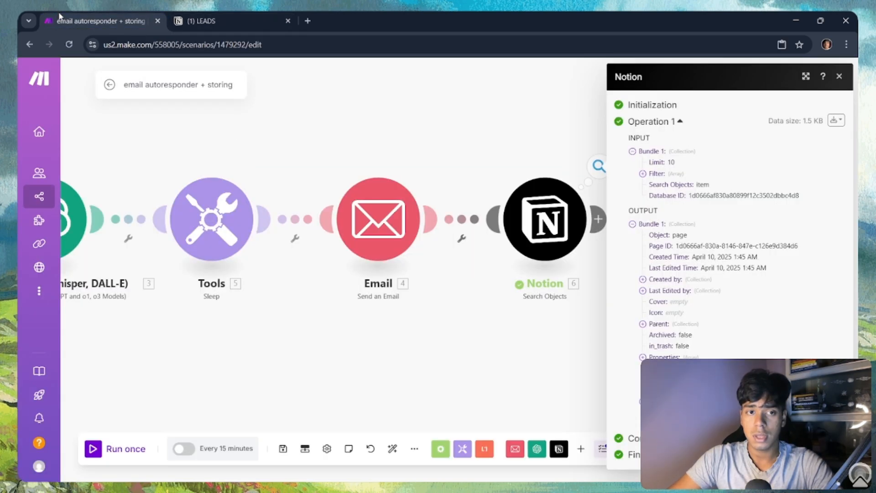
pyautogui.moveTo(554, 379); pyautogui.dragTo(453, 338)
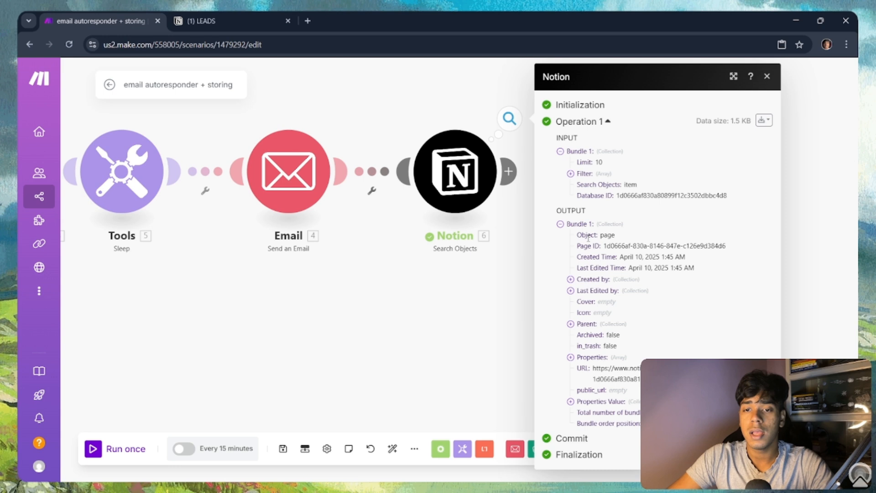
pyautogui.click(508, 171)
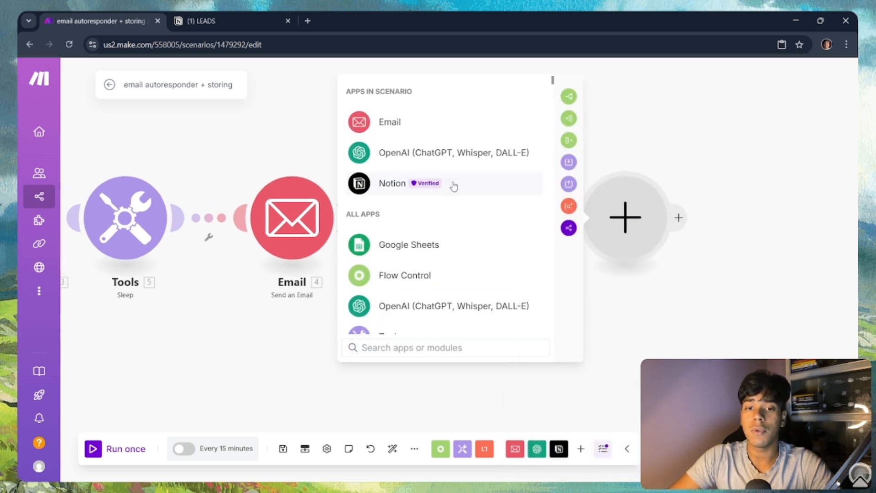
# Step: Add a Notion 'Create a Database Item' module using the existing Notion connection
pyautogui.click(454, 184)
pyautogui.scroll(-3, 466, 205)
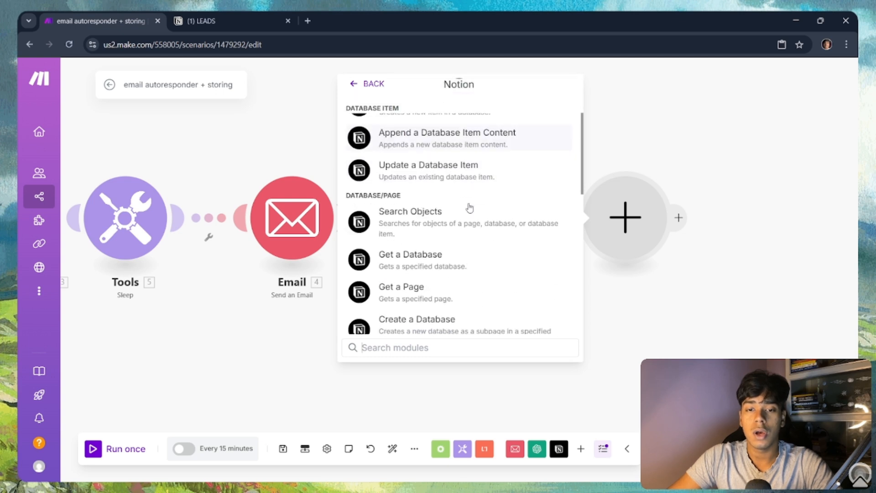
pyautogui.scroll(3, 466, 179)
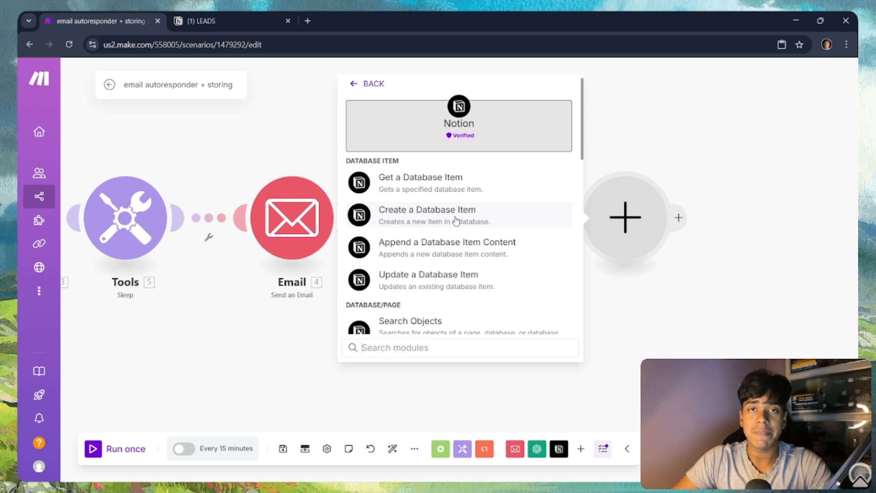
pyautogui.click(457, 221)
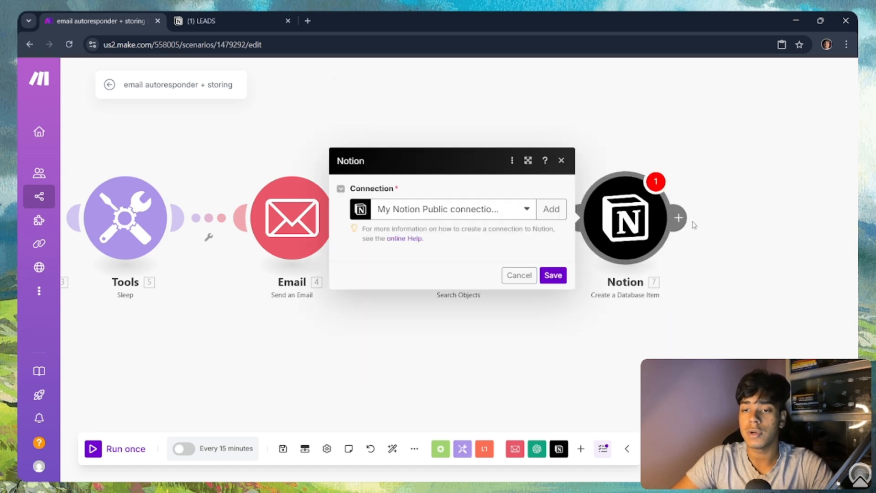
pyautogui.click(622, 348)
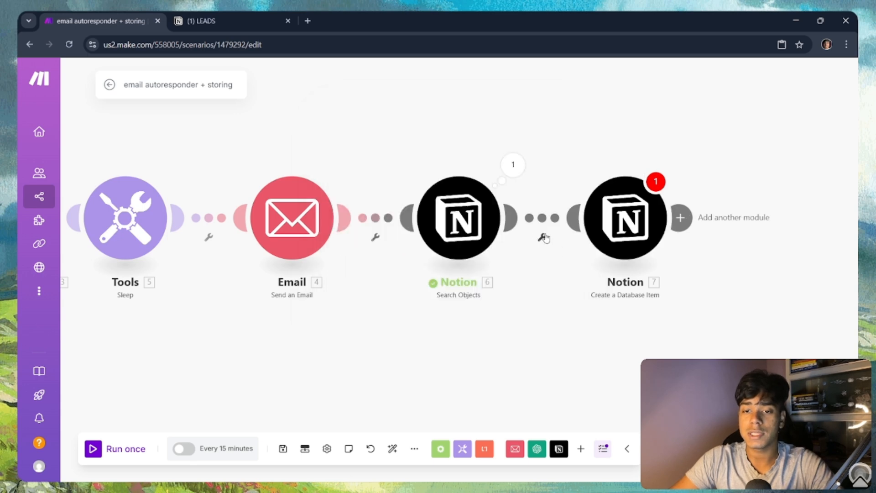
# Step: Set up a filter between the Notion modules labelled 'is it exist in the db?'
pyautogui.click(544, 237)
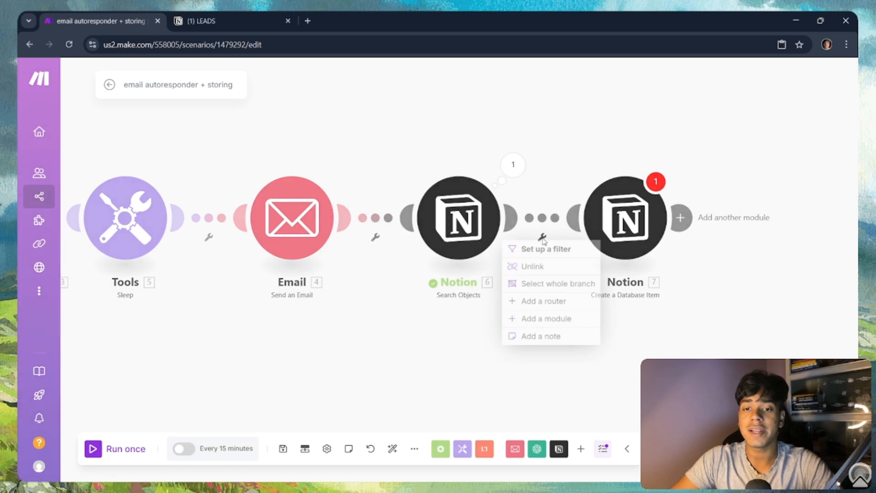
pyautogui.click(556, 250)
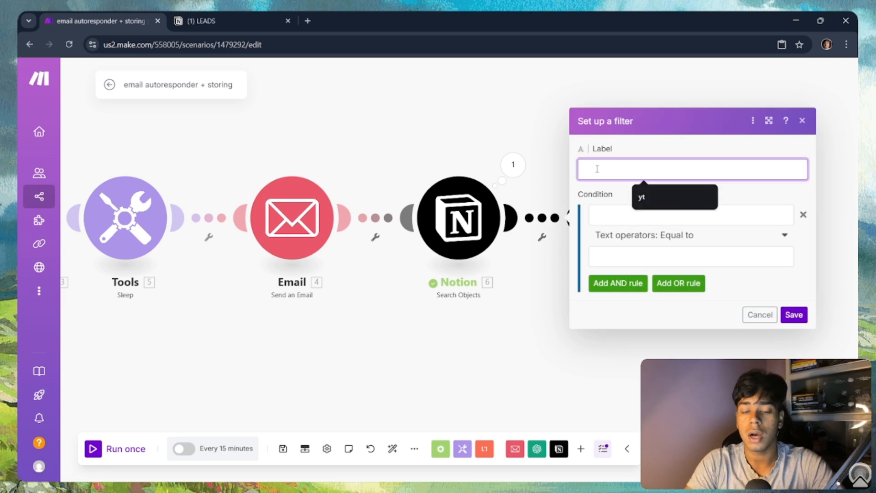
pyautogui.write('is')
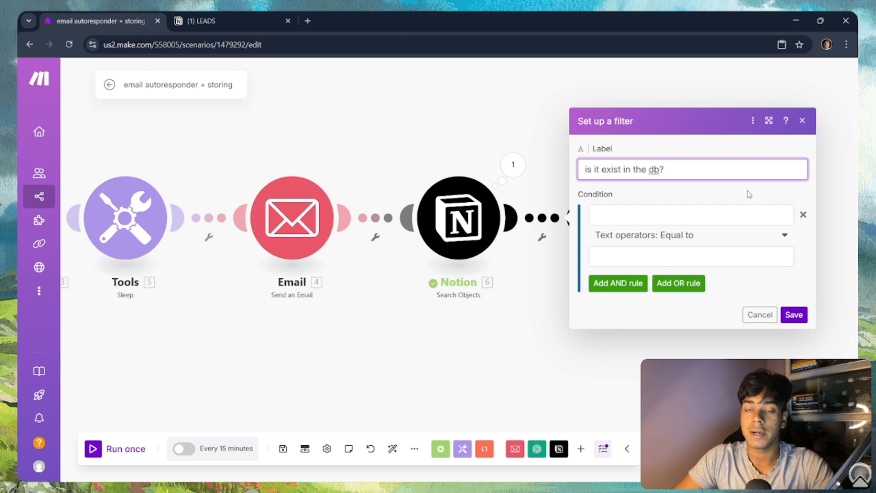
pyautogui.click(733, 217)
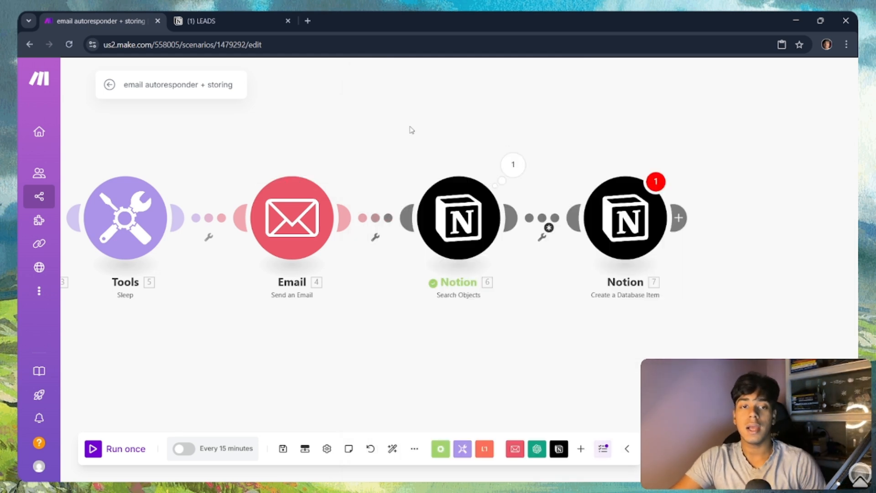
# Step: Delete the second lead row from the Notion LEADS database and return to Make
pyautogui.click(175, 20)
pyautogui.click(192, 197)
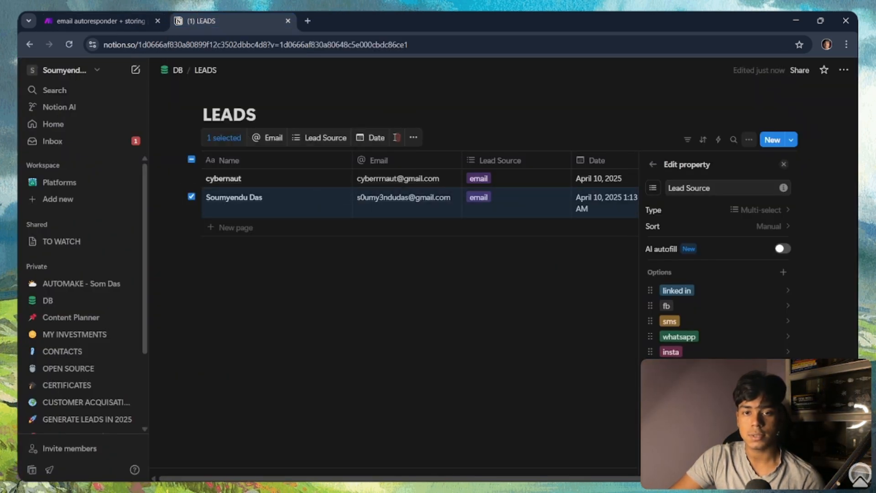
pyautogui.click(396, 137)
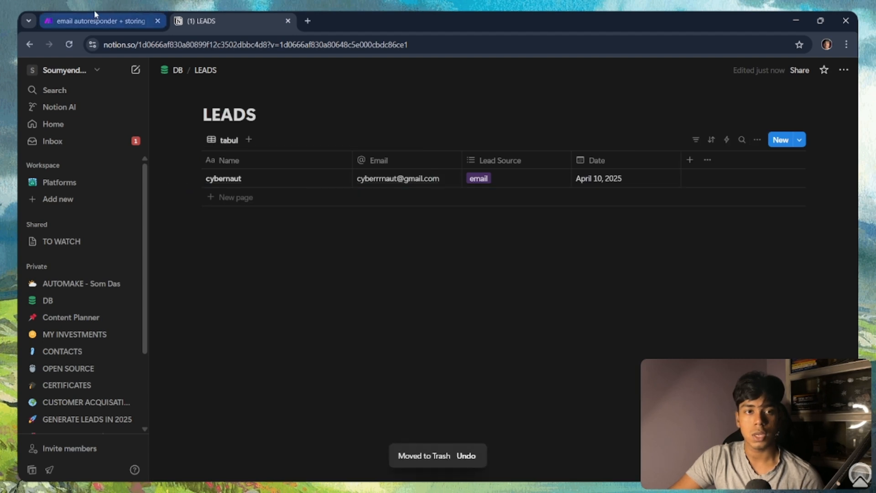
pyautogui.click(94, 14)
# Step: Rerun only the Notion search with the sender's address and confirm it returns 0 bundles
pyautogui.rightClick(462, 213)
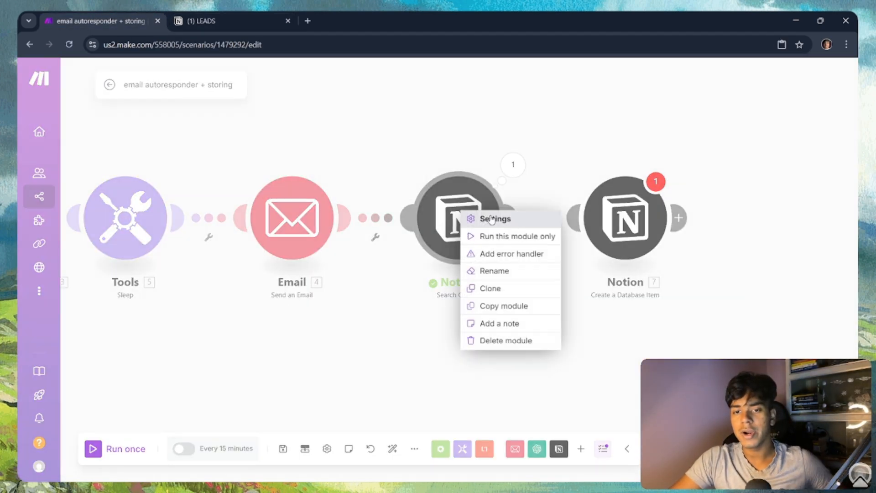
pyautogui.click(517, 236)
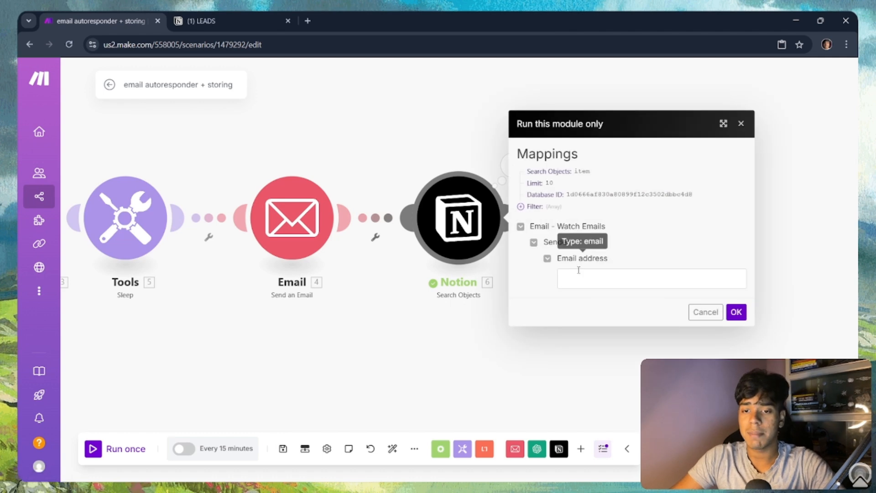
pyautogui.click(578, 279)
pyautogui.click(647, 305)
pyautogui.click(736, 312)
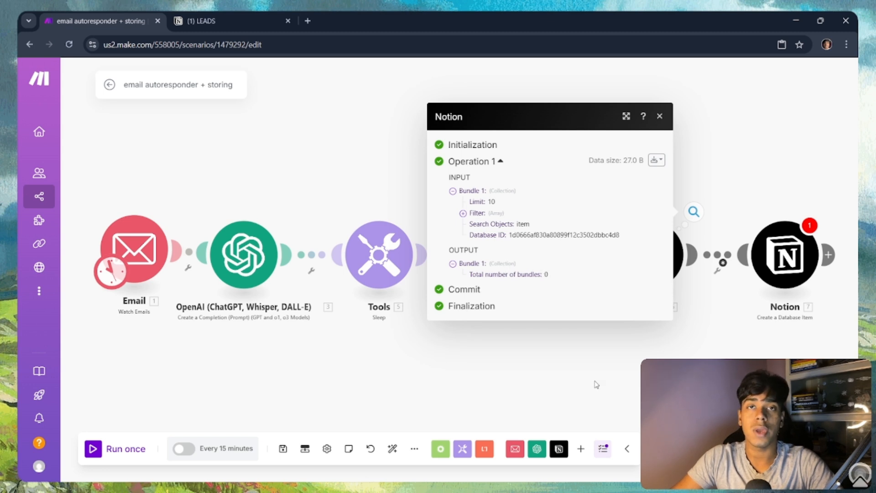
pyautogui.moveTo(558, 371); pyautogui.dragTo(355, 330)
pyautogui.click(450, 313)
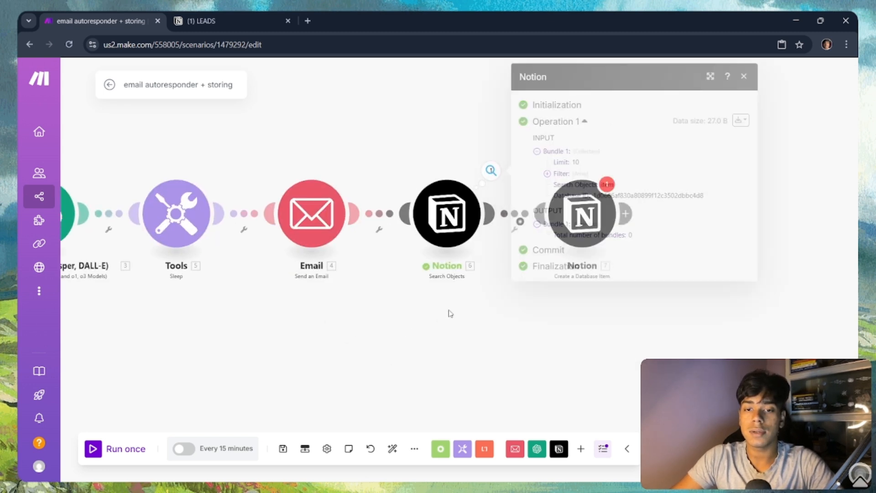
# Step: Set the filter condition to 6. Total number of bundles Equal to 0 and save it
pyautogui.click(519, 221)
pyautogui.click(581, 209)
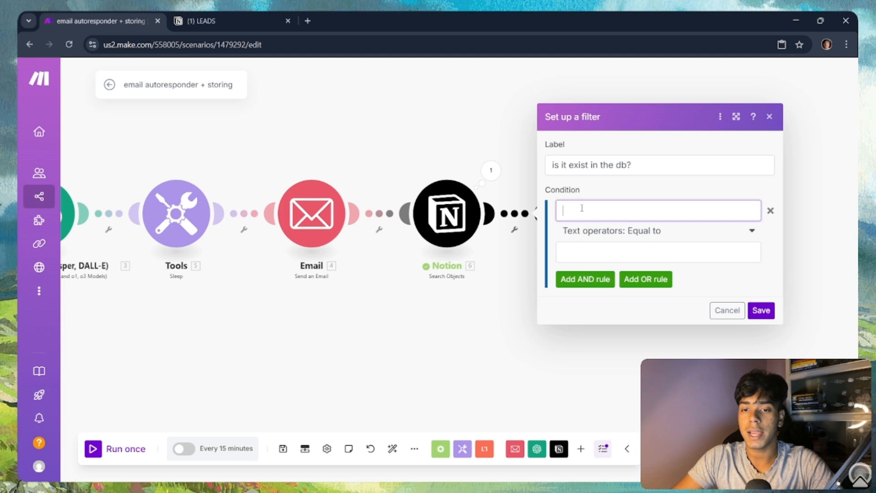
pyautogui.click(436, 160)
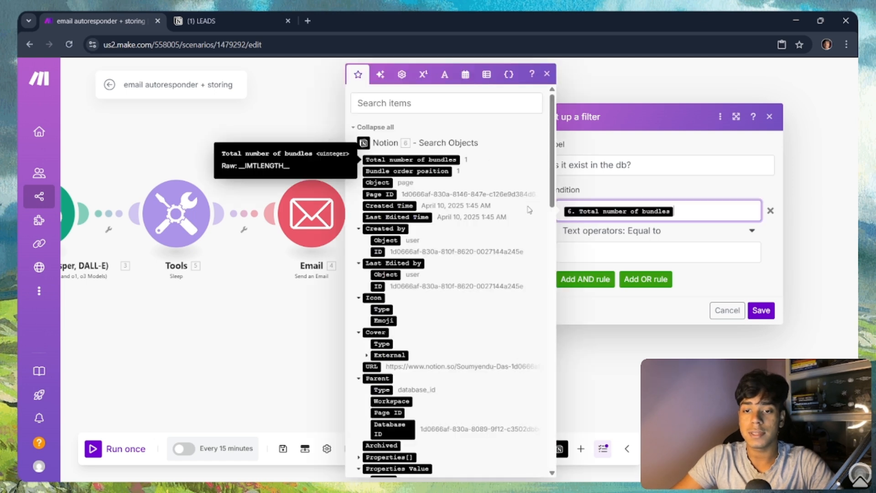
pyautogui.click(601, 248)
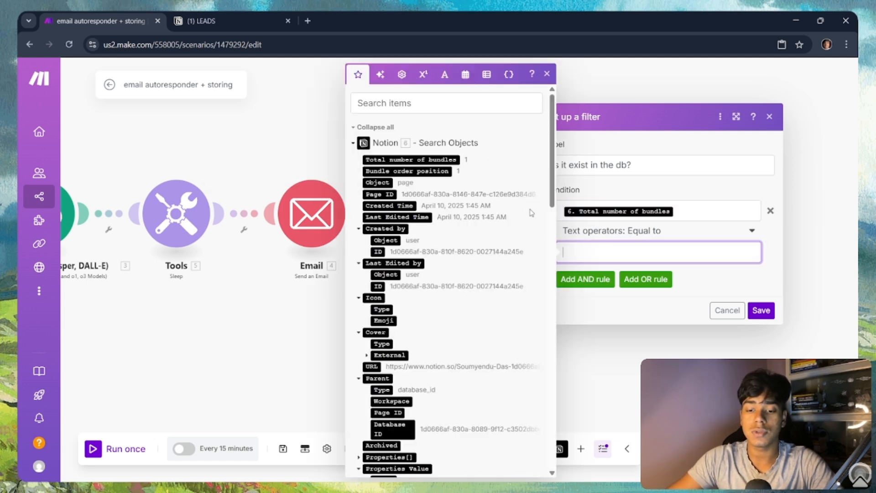
pyautogui.write('0')
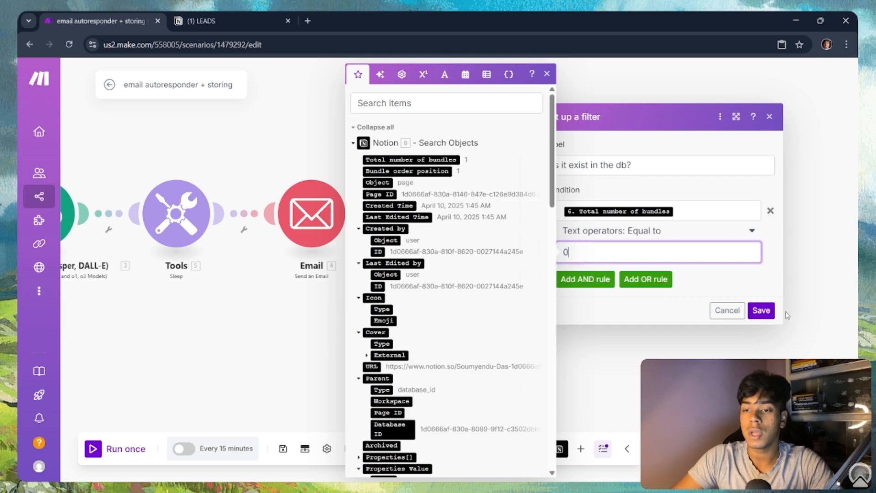
pyautogui.click(761, 310)
pyautogui.scroll(-1, 619, 295)
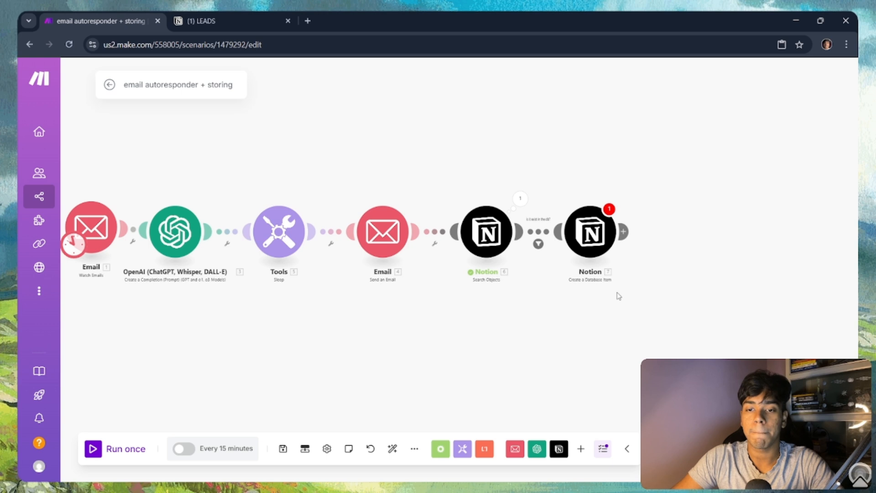
# Step: Switch the Create a Database Item module's Database ID to Enter manually
pyautogui.scroll(2, 619, 294)
pyautogui.scroll(1, 485, 216)
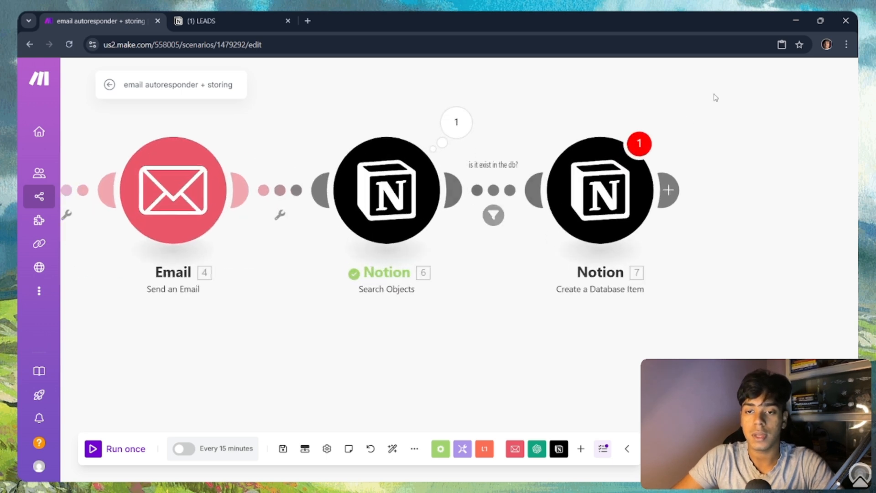
pyautogui.click(611, 195)
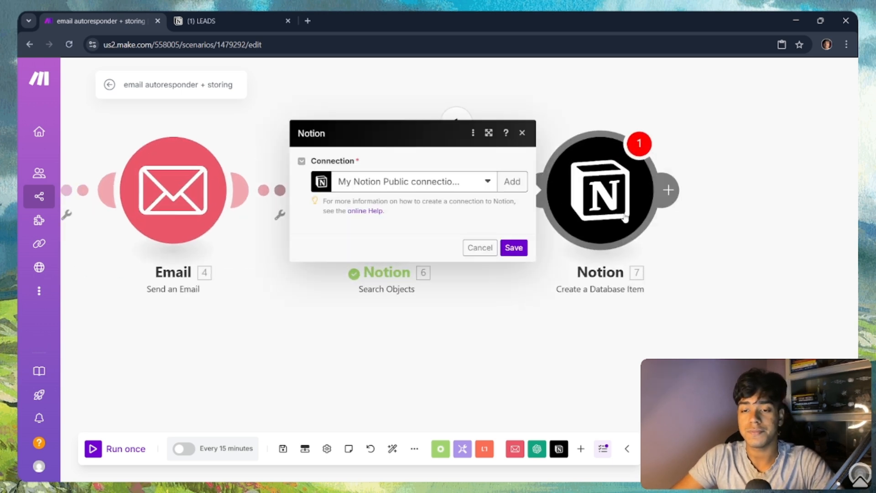
pyautogui.click(414, 219)
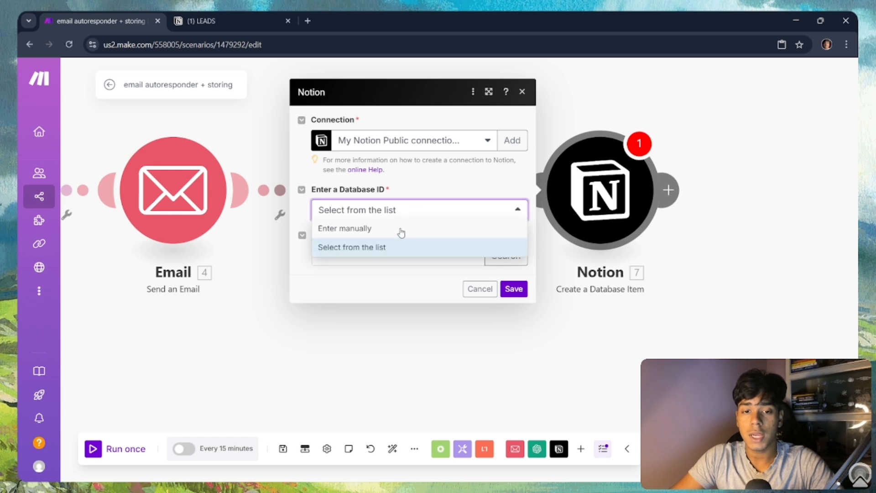
pyautogui.click(402, 231)
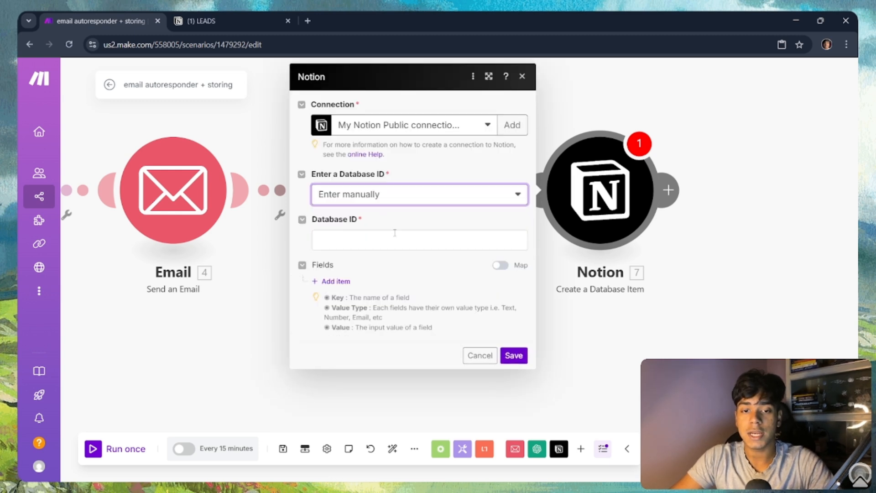
pyautogui.click(396, 237)
pyautogui.hotkey('ctrl', 'v')
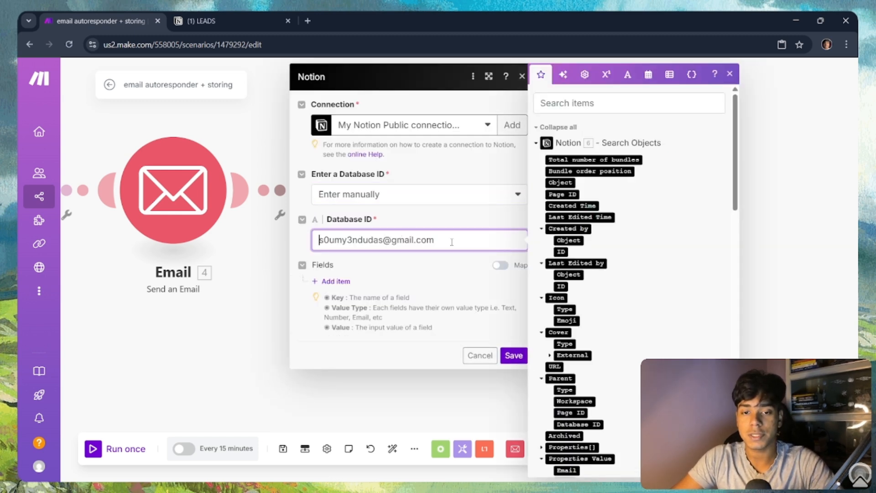
pyautogui.press('BackSpace')
pyautogui.press('BackSpace')
pyautogui.press('BackSpace')
pyautogui.press('BackSpace')
pyautogui.press('BackSpace')
pyautogui.press('BackSpace')
pyautogui.press('BackSpace')
pyautogui.press('BackSpace')
pyautogui.press('BackSpace')
pyautogui.press('BackSpace')
pyautogui.press('BackSpace')
pyautogui.press('BackSpace')
pyautogui.press('BackSpace')
pyautogui.press('BackSpace')
pyautogui.press('BackSpace')
pyautogui.press('BackSpace')
pyautogui.press('BackSpace')
pyautogui.press('BackSpace')
pyautogui.press('BackSpace')
pyautogui.press('BackSpace')
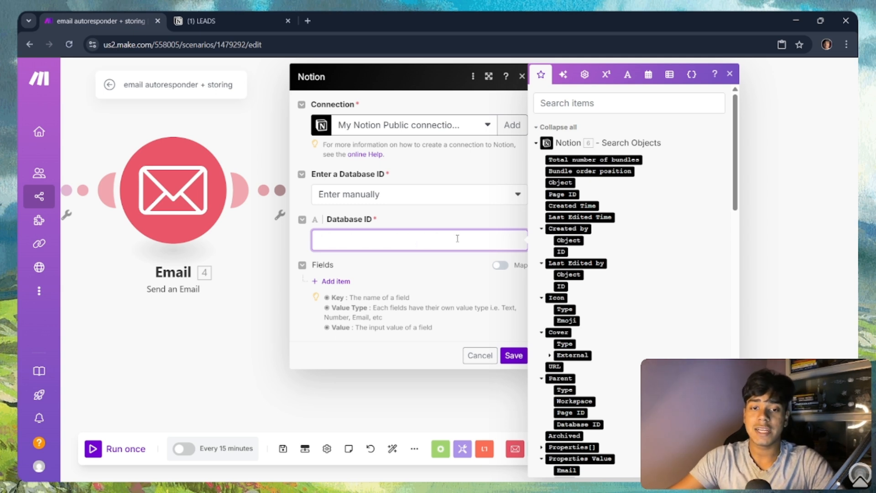
pyautogui.click(270, 343)
# Step: Copy the LEADS Database ID from the Search Objects output, paste it, and add a first field item
pyautogui.click(456, 122)
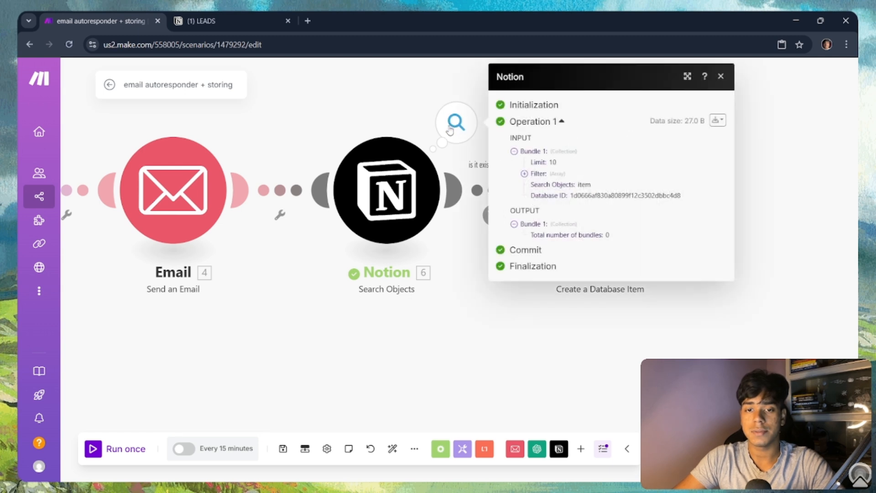
pyautogui.doubleClick(586, 196)
pyautogui.hotkey('ctrl', 'c')
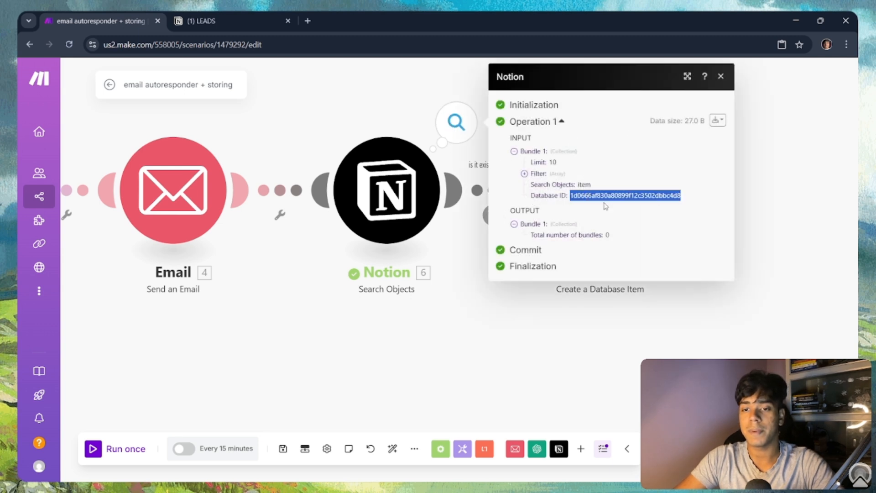
pyautogui.click(630, 322)
pyautogui.click(568, 221)
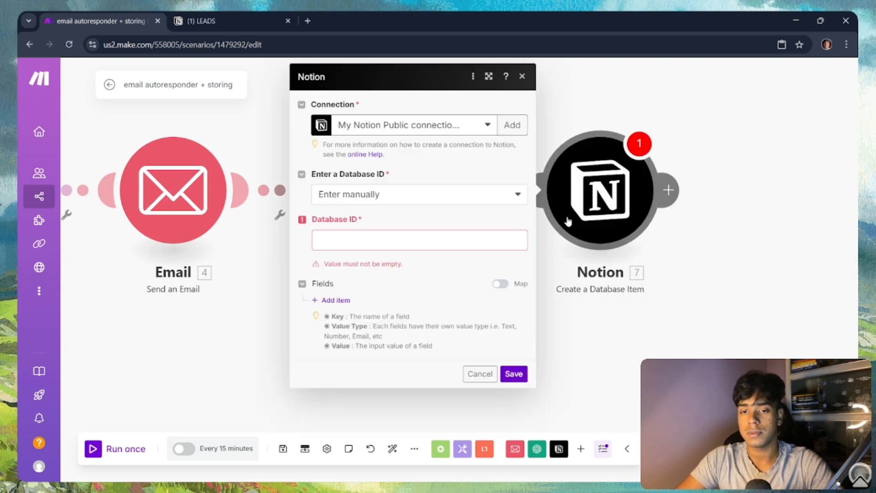
pyautogui.click(397, 245)
pyautogui.hotkey('ctrl', 'v')
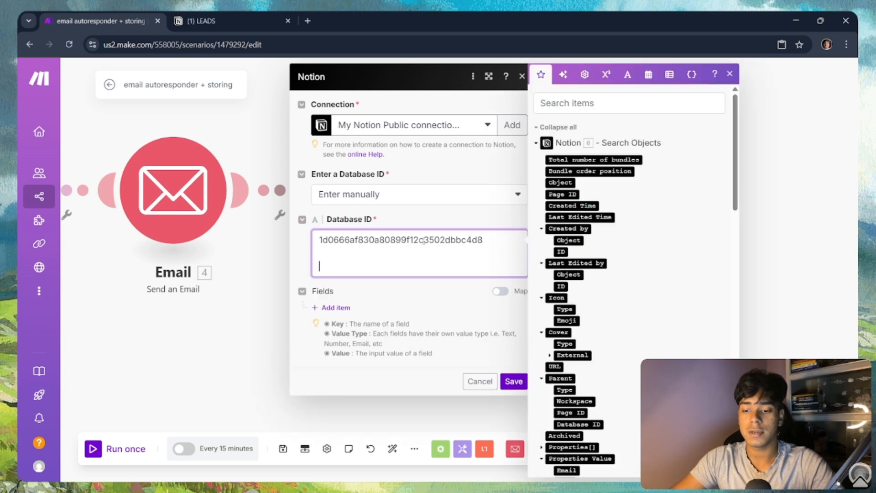
pyautogui.press('BackSpace')
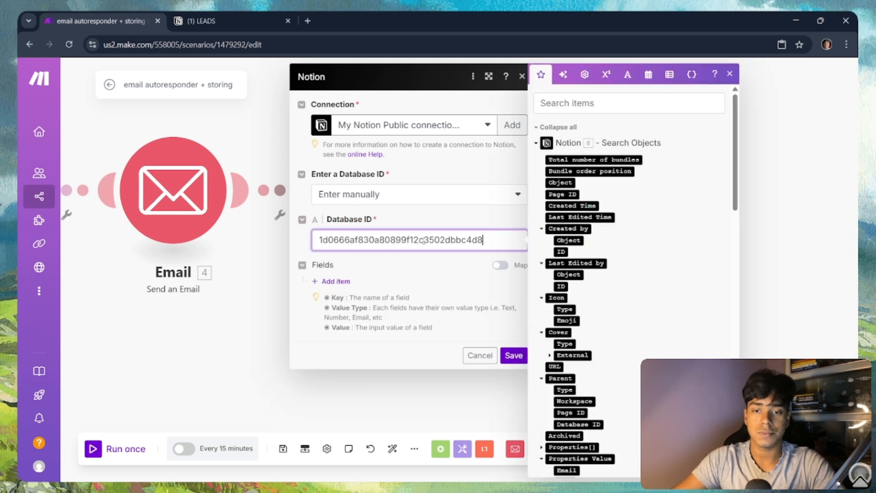
pyautogui.click(321, 293)
pyautogui.click(334, 283)
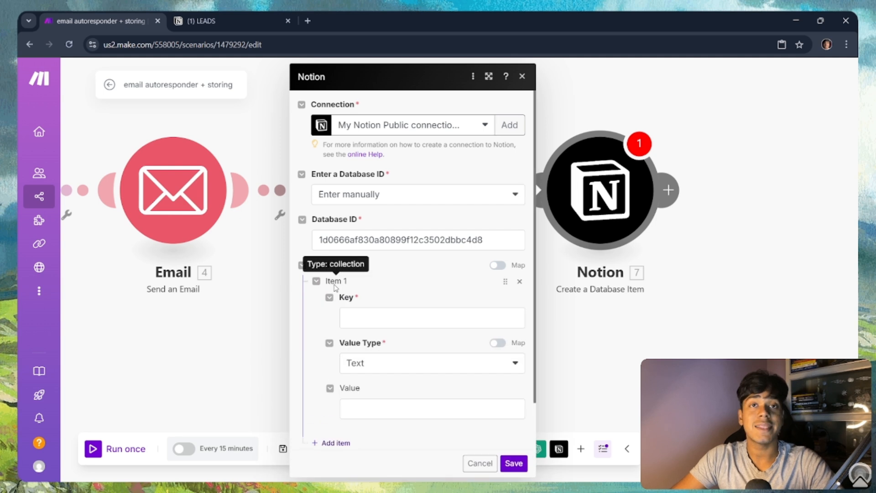
# Step: Add field items Name as Title and Email as Email, matching the Notion LEADS columns
pyautogui.click(366, 319)
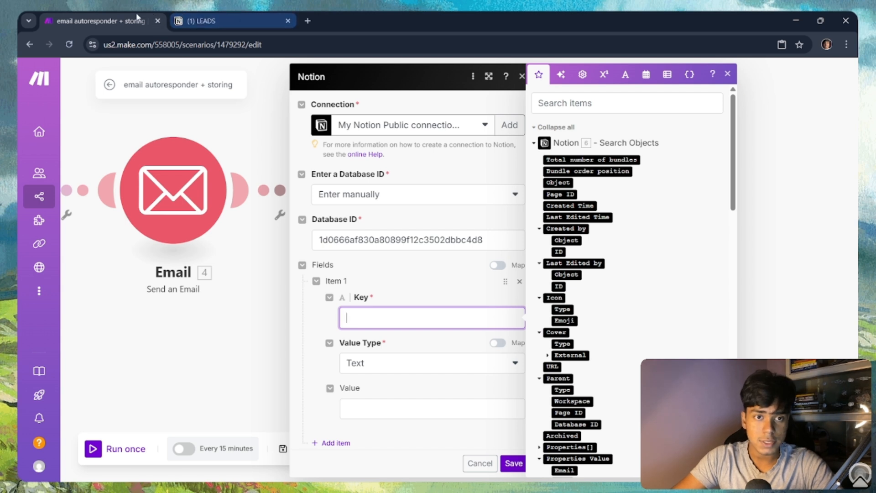
pyautogui.click(183, 21)
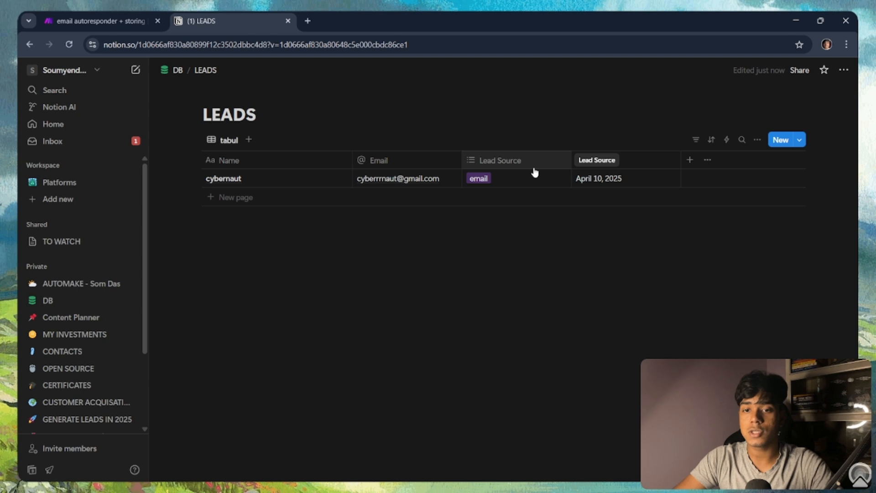
pyautogui.click(62, 21)
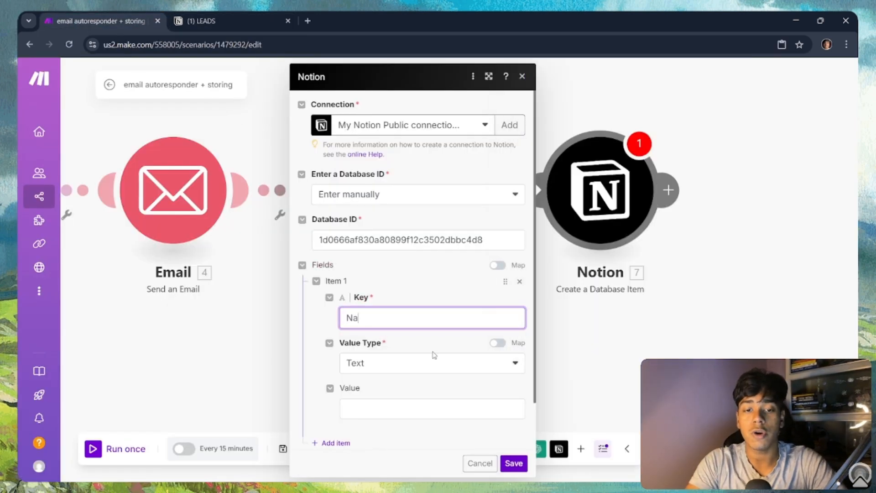
pyautogui.click(439, 365)
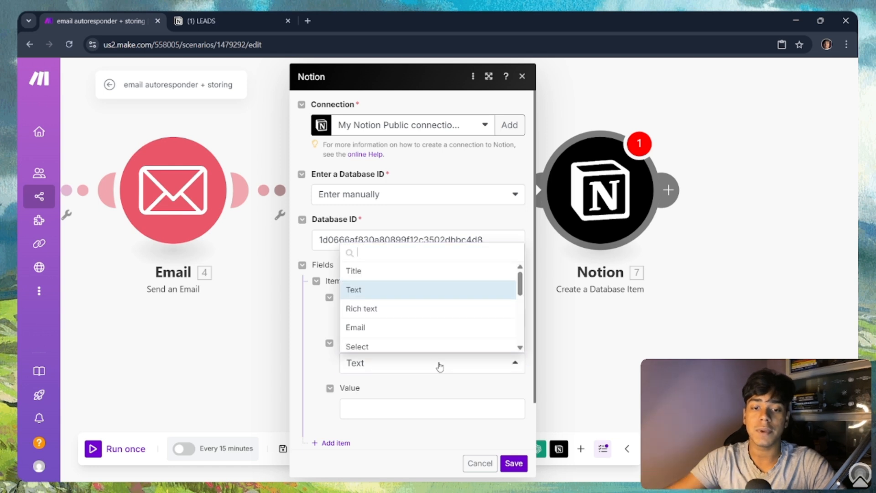
pyautogui.click(382, 271)
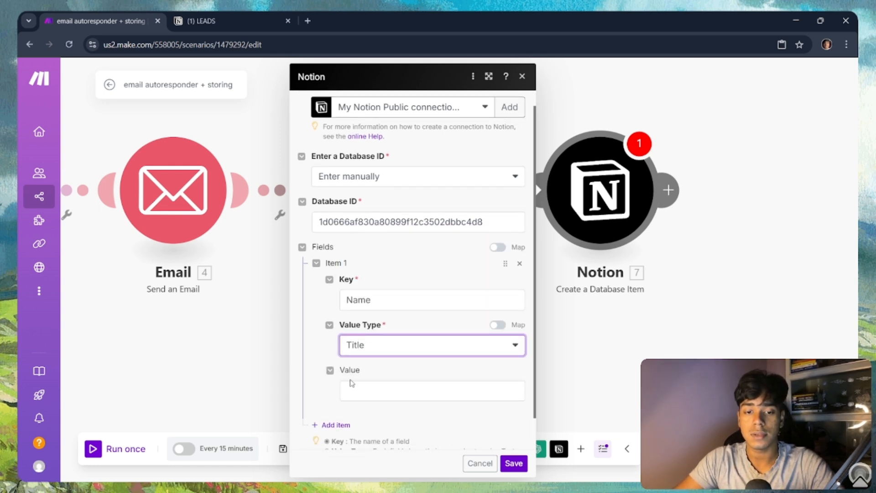
pyautogui.click(336, 420)
pyautogui.scroll(-3, 379, 287)
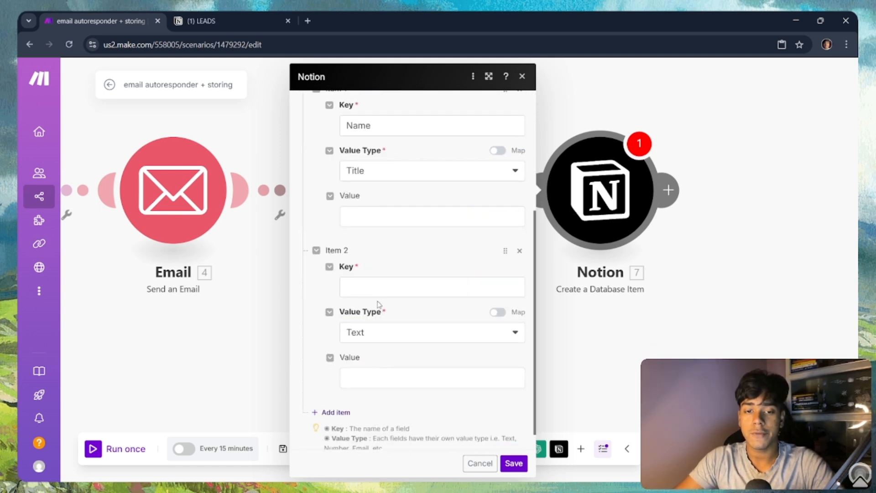
pyautogui.click(378, 287)
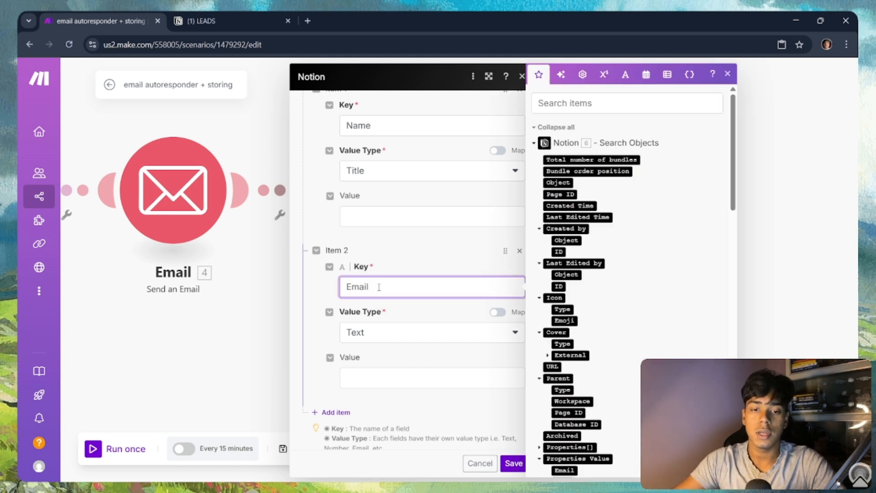
pyautogui.click(415, 340)
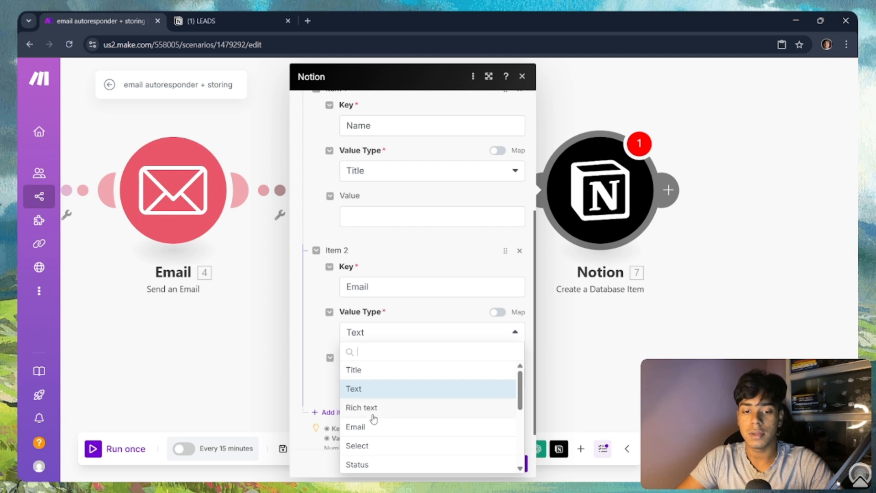
pyautogui.click(365, 426)
# Step: Add a third field, Lead Source, as a Multi select value
pyautogui.click(331, 412)
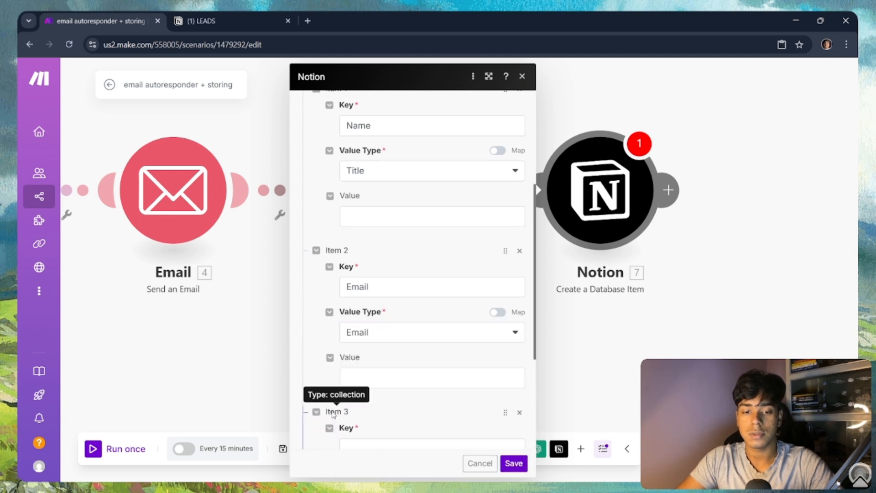
pyautogui.scroll(-4, 385, 351)
pyautogui.click(382, 269)
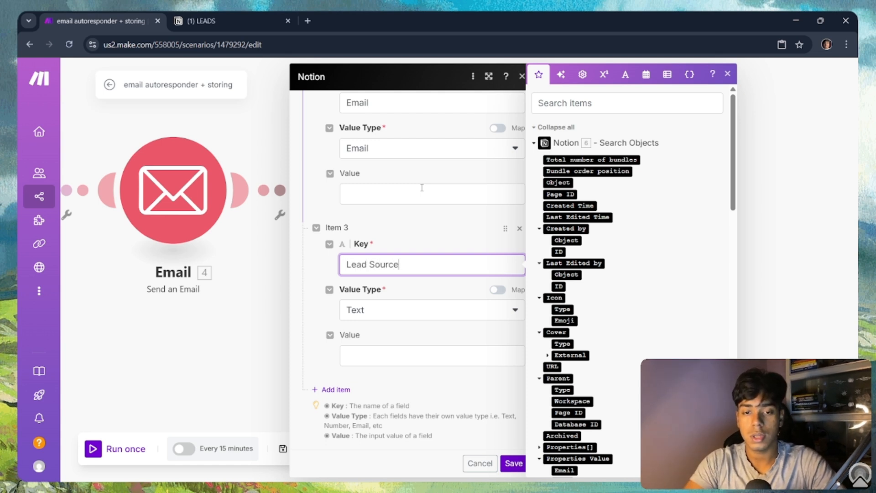
pyautogui.click(482, 317)
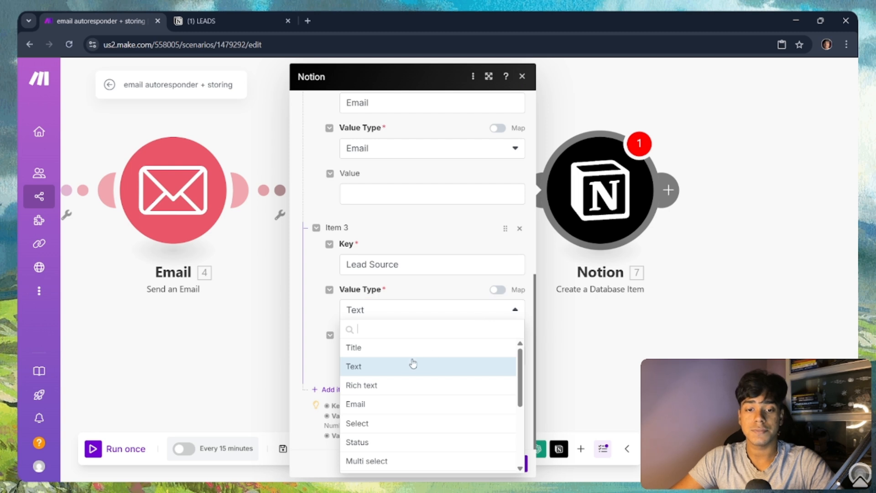
pyautogui.scroll(-2, 387, 423)
pyautogui.click(386, 409)
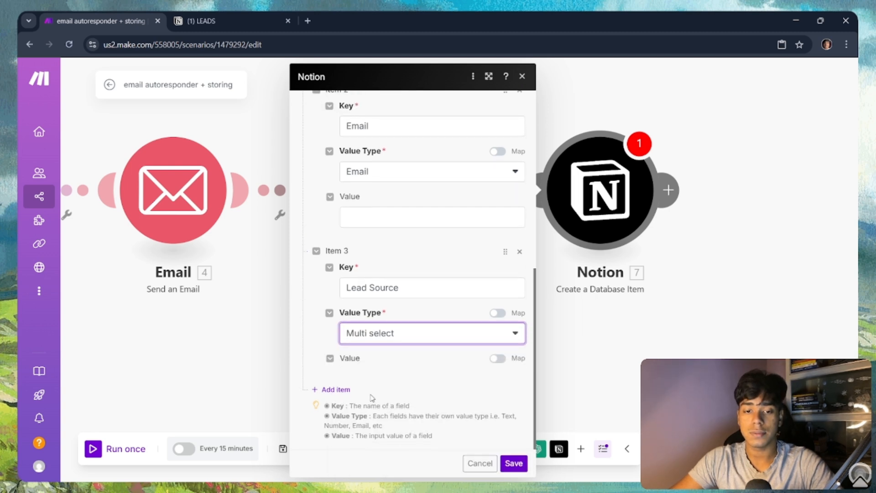
# Step: Add a fourth field, Date, with the Date value type
pyautogui.click(336, 389)
pyautogui.scroll(-3, 365, 320)
pyautogui.click(393, 262)
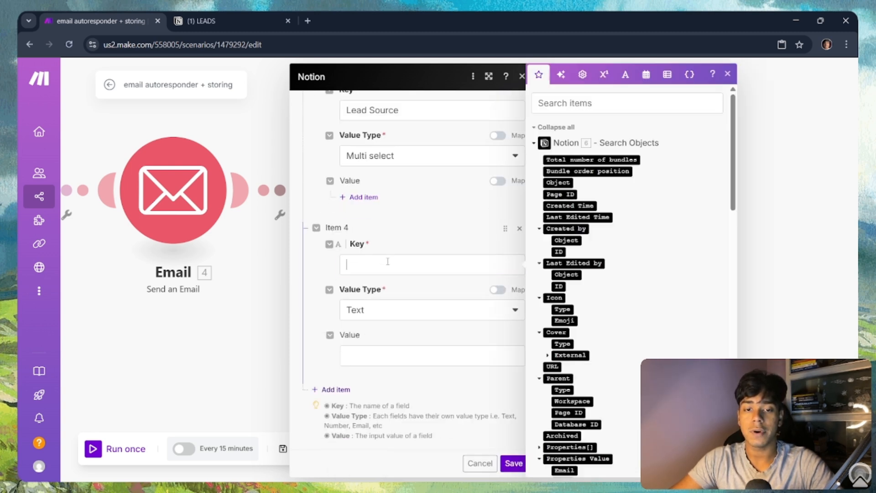
pyautogui.write('Date')
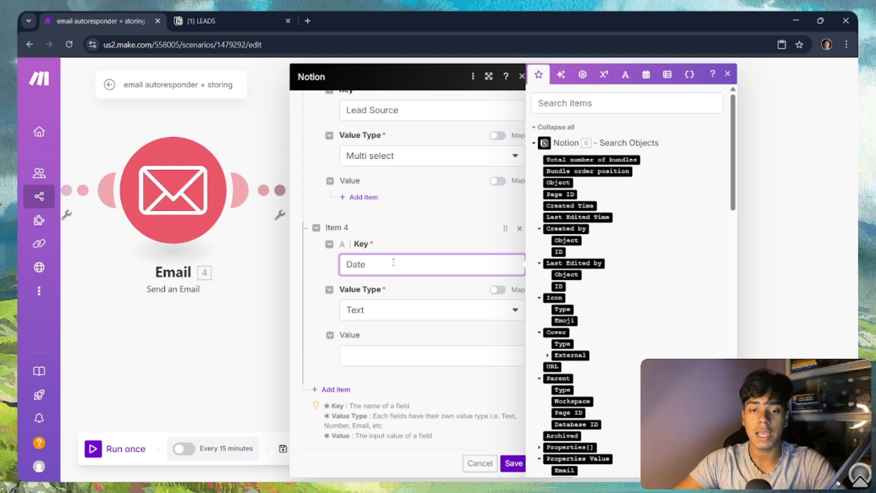
pyautogui.click(405, 316)
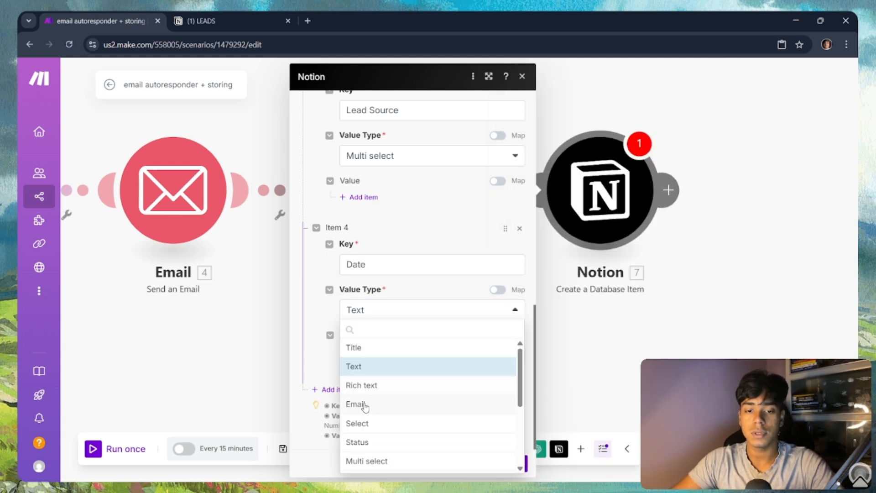
pyautogui.write('dat')
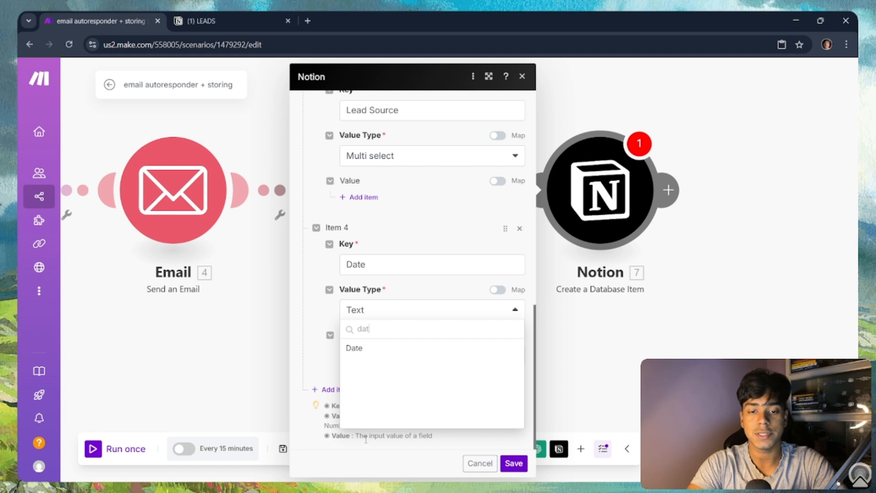
pyautogui.write('e')
pyautogui.click(420, 349)
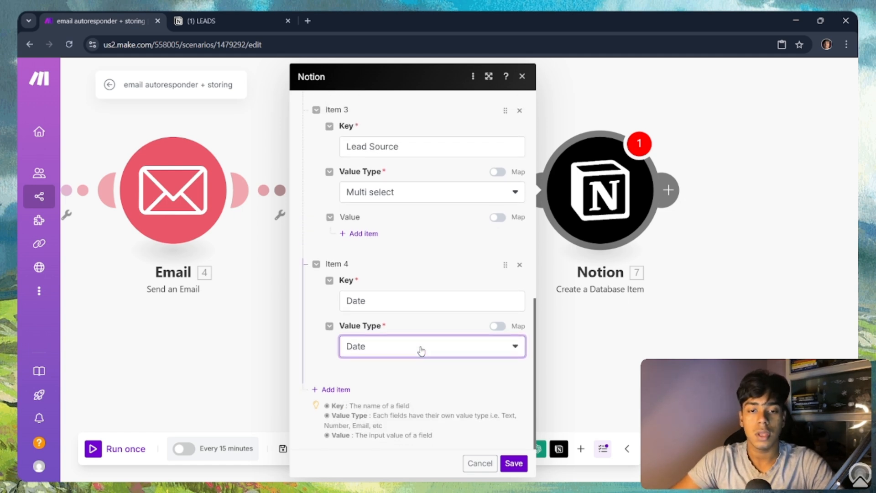
pyautogui.scroll(4, 399, 319)
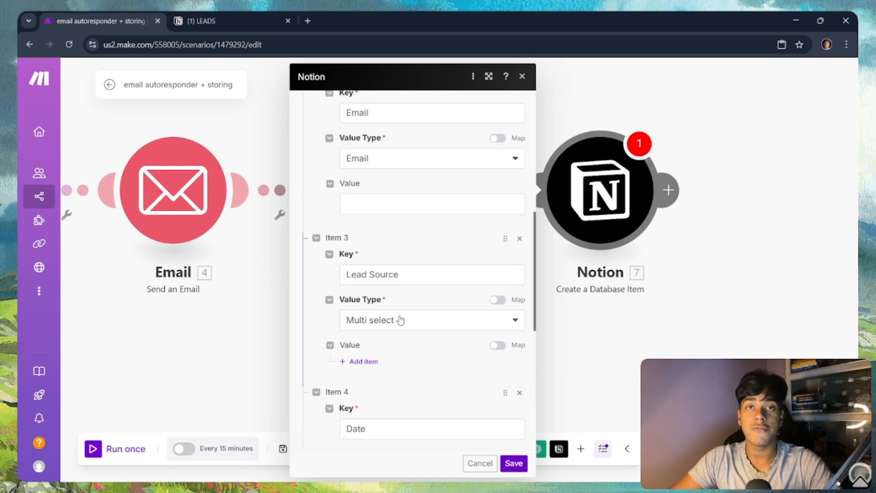
pyautogui.scroll(5, 400, 320)
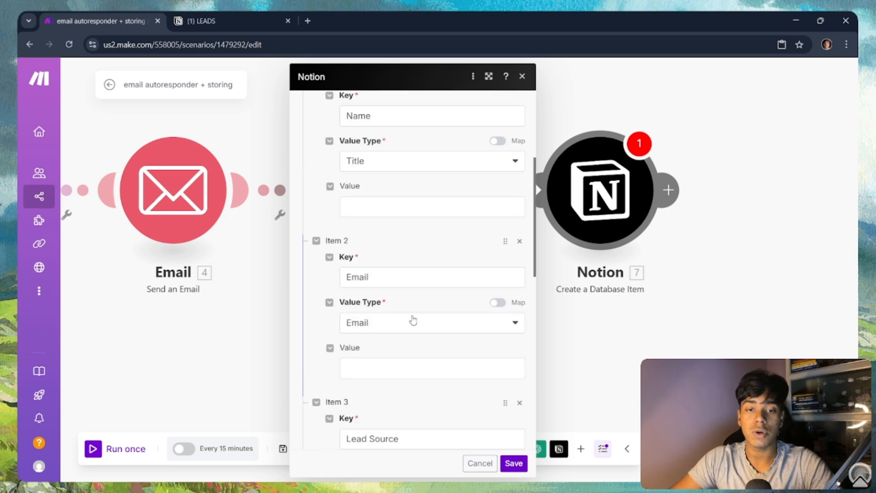
pyautogui.click(379, 260)
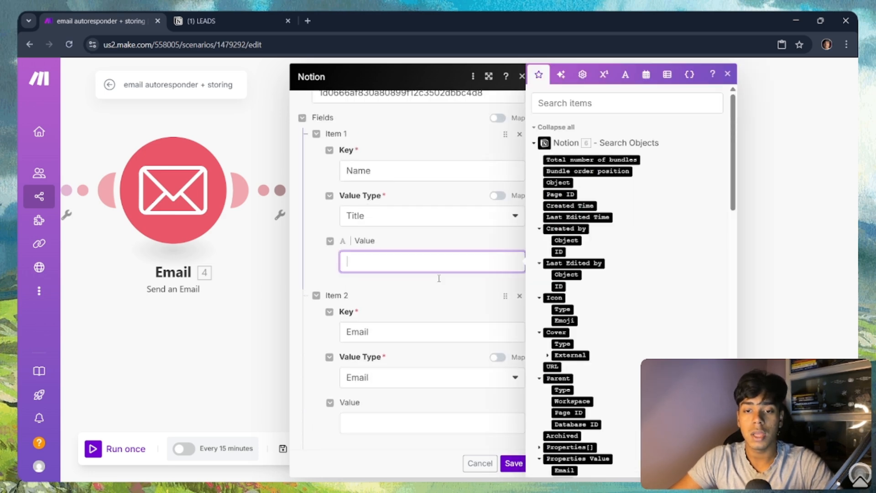
# Step: Map the sender's name into Name and the sender's email address into Email
pyautogui.scroll(-3, 630, 274)
pyautogui.scroll(-10, 623, 370)
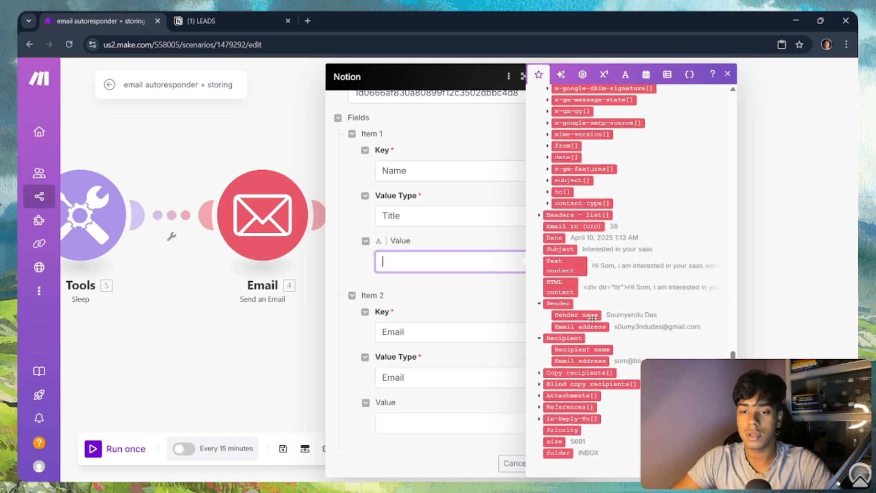
pyautogui.click(585, 315)
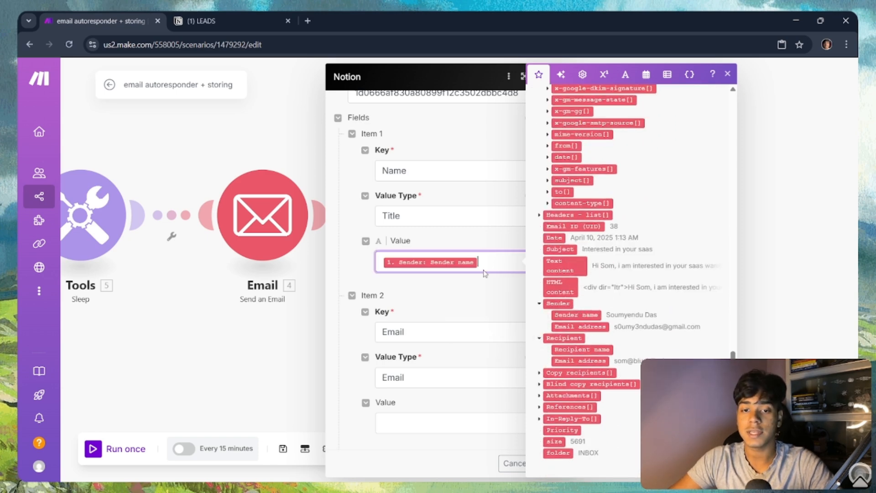
pyautogui.click(430, 420)
pyautogui.click(617, 327)
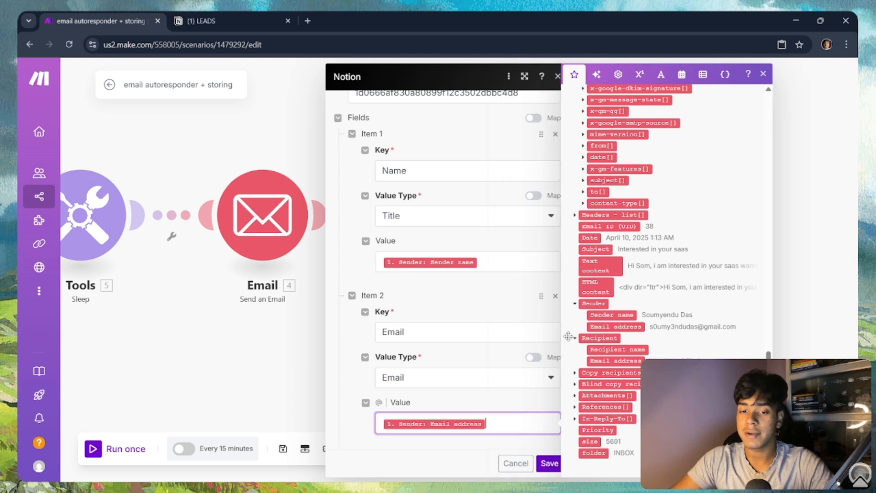
pyautogui.scroll(-3, 437, 362)
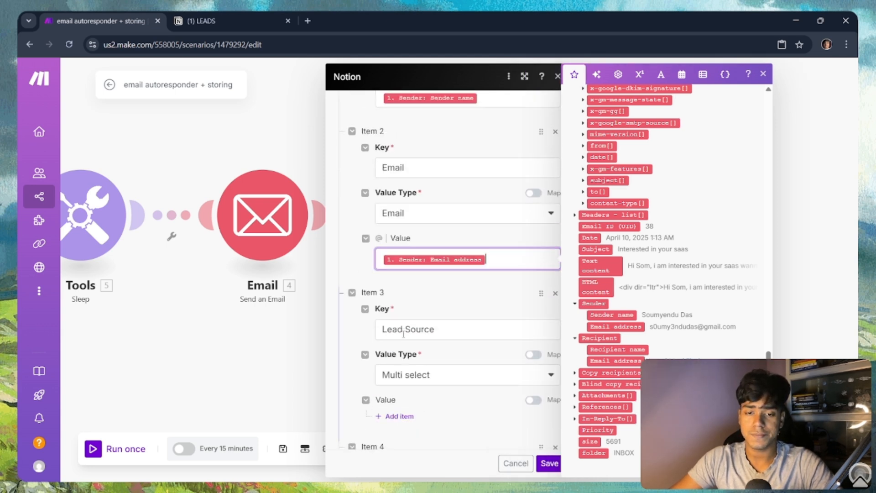
pyautogui.scroll(-1, 401, 336)
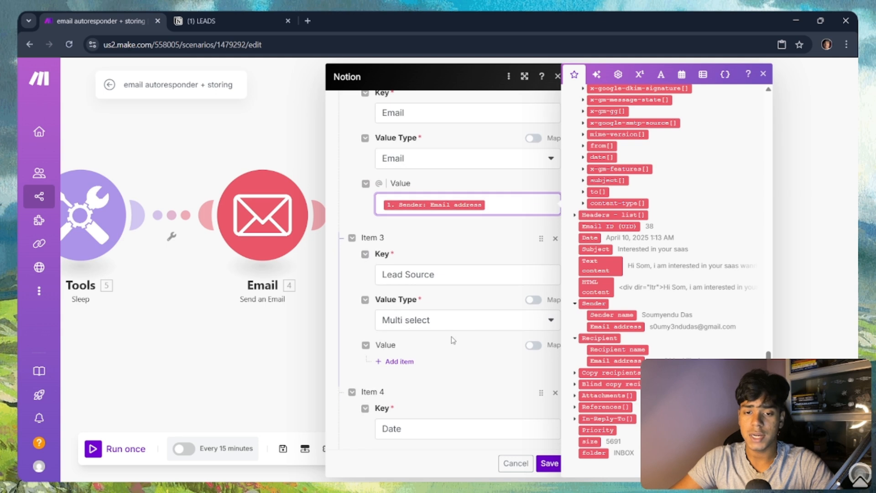
pyautogui.click(411, 365)
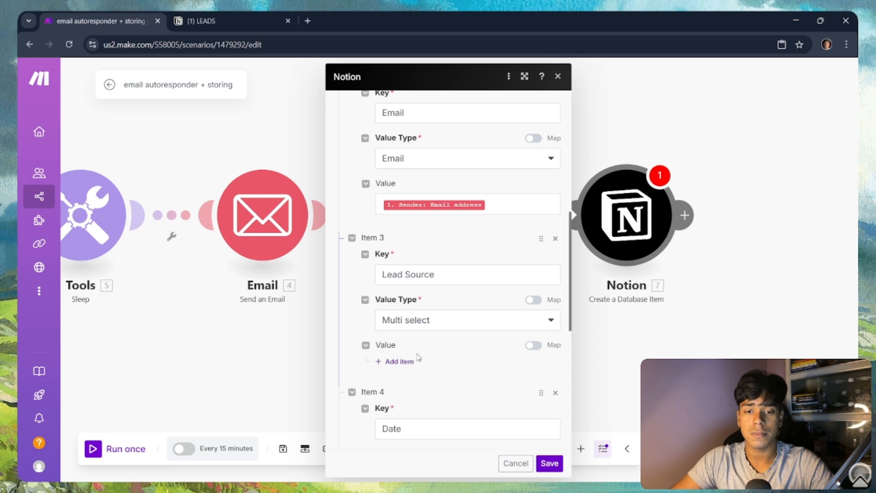
# Step: Add 'email' as the Lead Source option
pyautogui.click(400, 361)
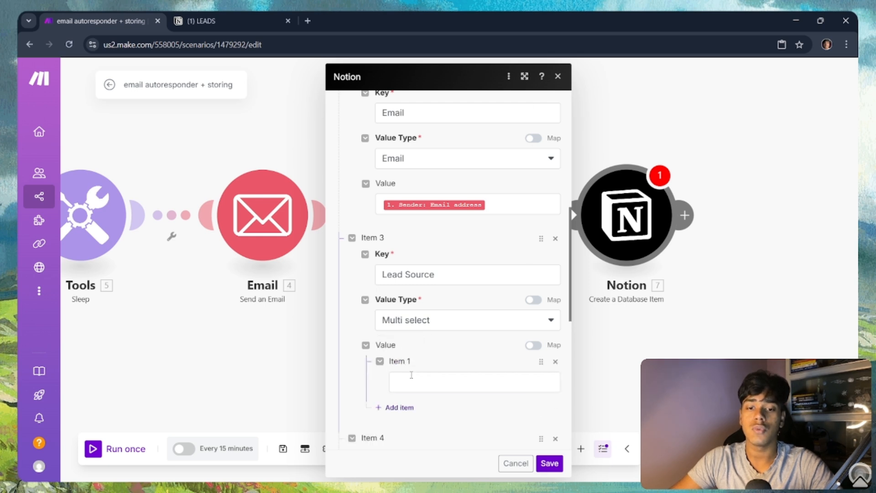
pyautogui.click(412, 374)
pyautogui.write('email')
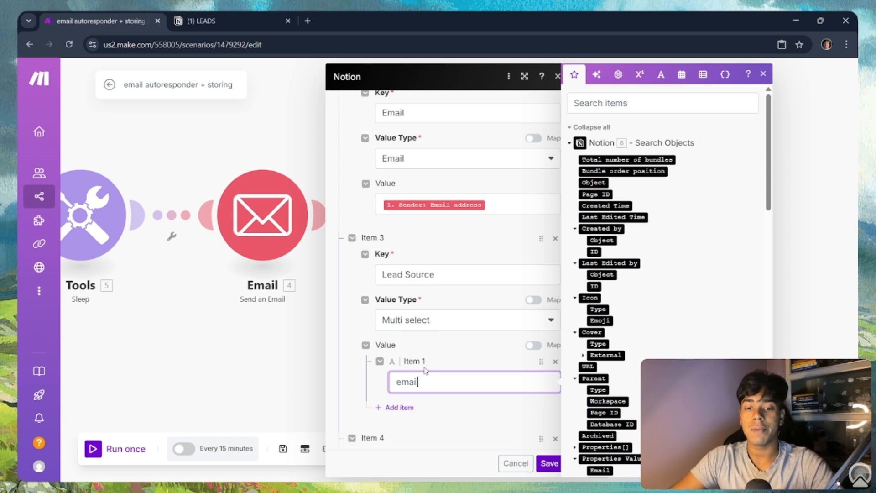
pyautogui.scroll(-5, 444, 336)
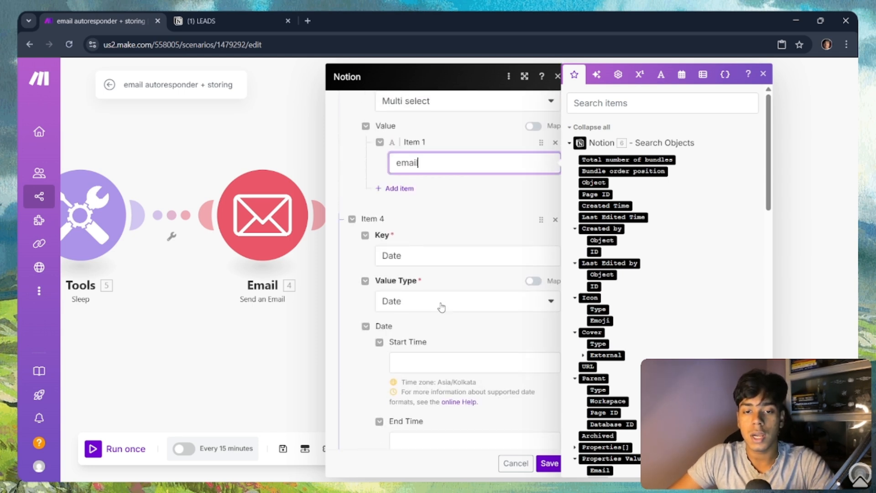
# Step: Map the email's Date to the Date start time and save the module
pyautogui.click(440, 363)
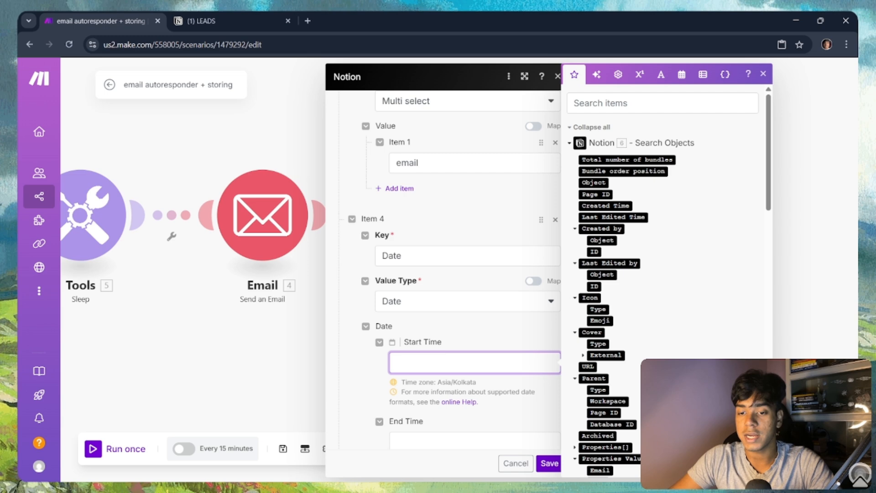
pyautogui.scroll(-6, 659, 353)
pyautogui.scroll(-10, 659, 353)
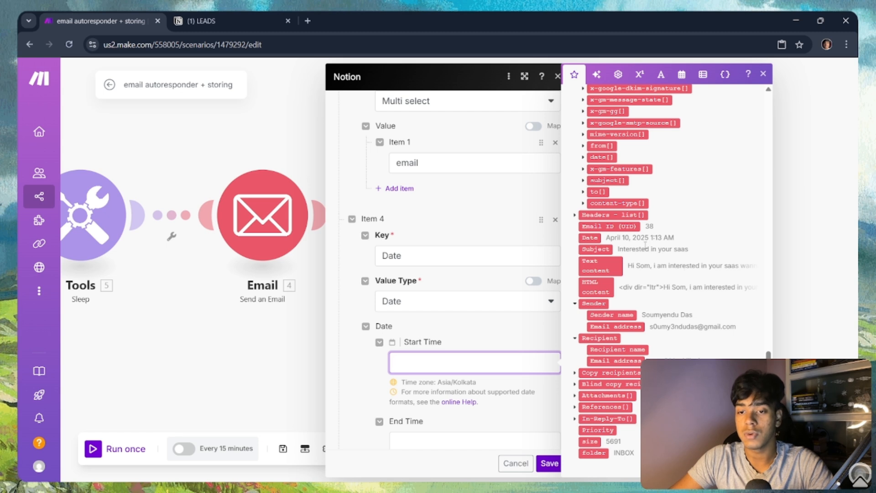
pyautogui.click(592, 237)
pyautogui.scroll(-4, 528, 393)
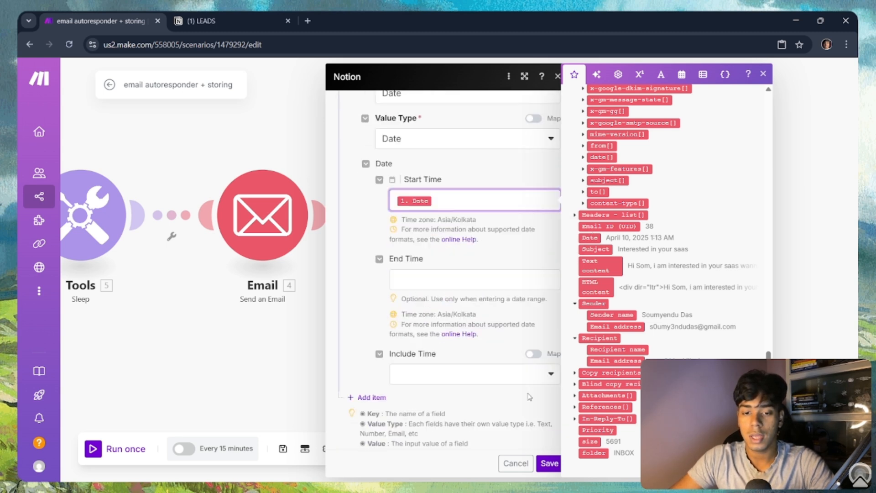
pyautogui.click(549, 463)
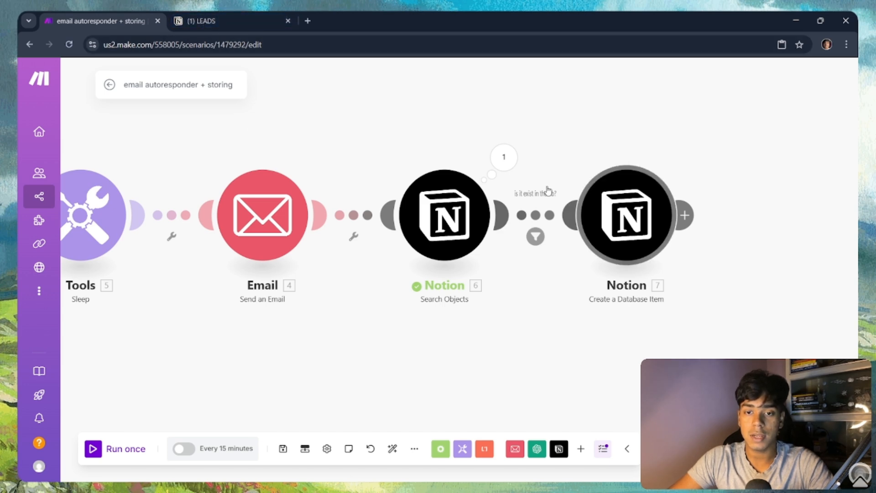
# Step: Pan to the Notion steps and review the Search Objects output and settings
pyautogui.moveTo(467, 382); pyautogui.dragTo(859, 298)
pyautogui.moveTo(439, 261); pyautogui.dragTo(617, 412)
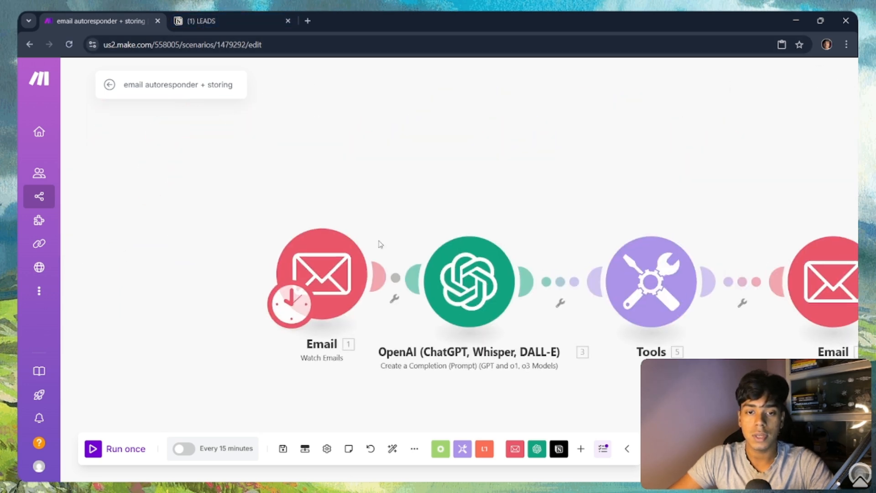
pyautogui.moveTo(468, 93); pyautogui.dragTo(42, 22)
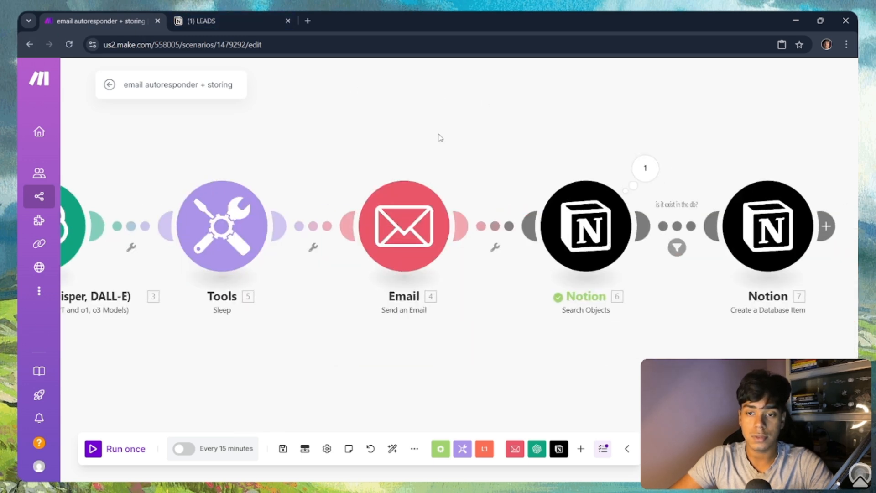
pyautogui.click(641, 168)
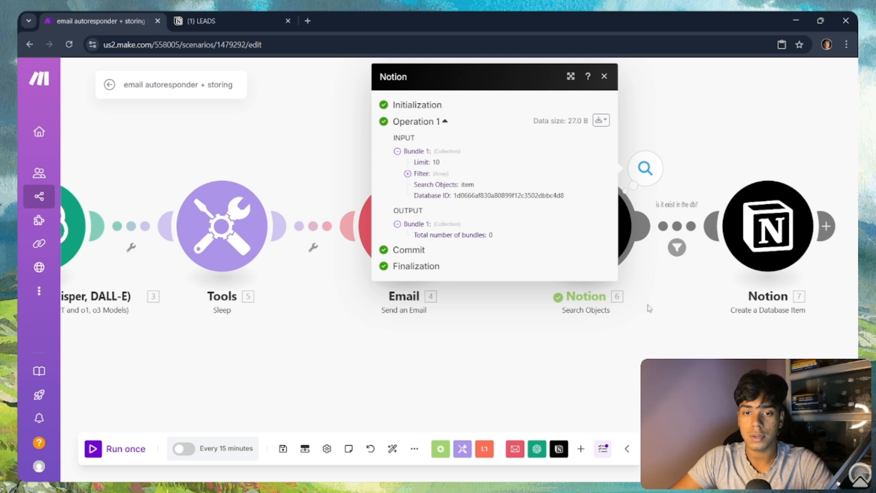
pyautogui.click(650, 308)
pyautogui.click(581, 229)
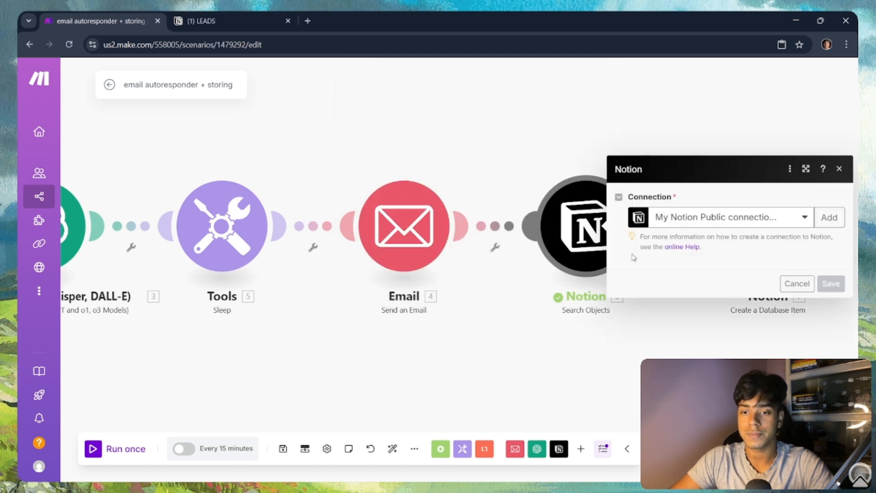
pyautogui.click(553, 339)
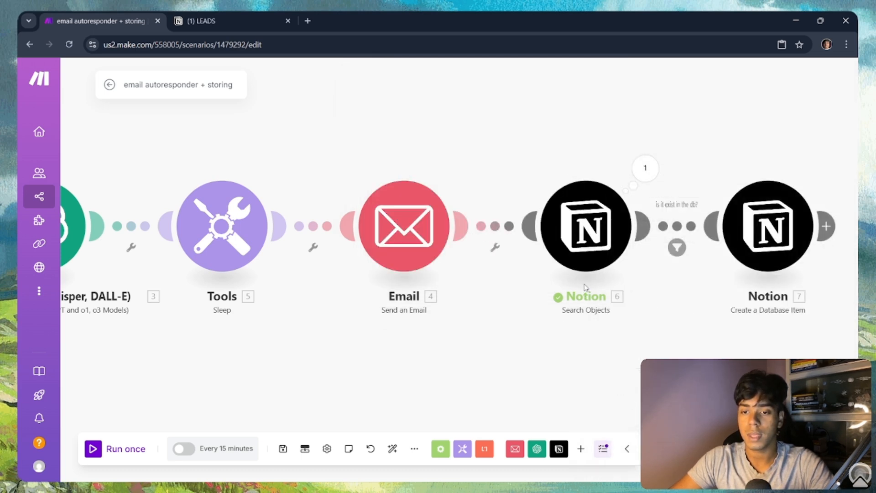
# Step: Run only the Notion Search Objects module and focus the sender email address prompt
pyautogui.rightClick(597, 251)
pyautogui.click(648, 280)
pyautogui.click(698, 291)
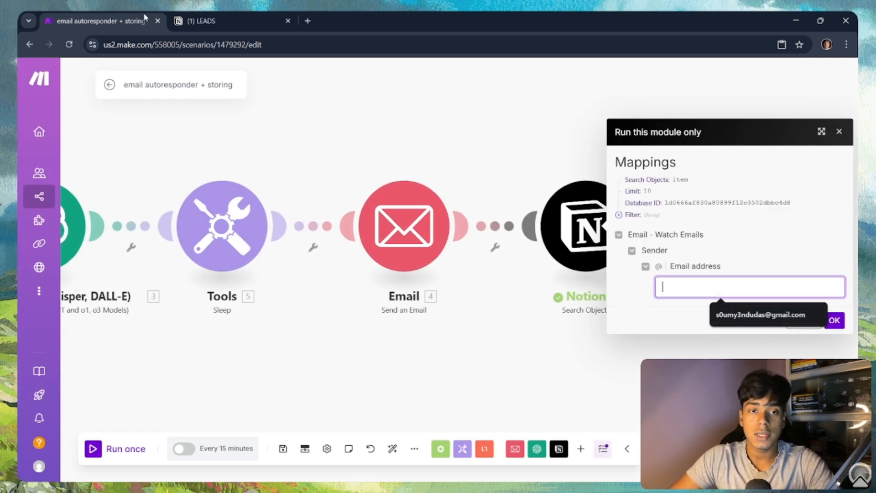
pyautogui.click(172, 22)
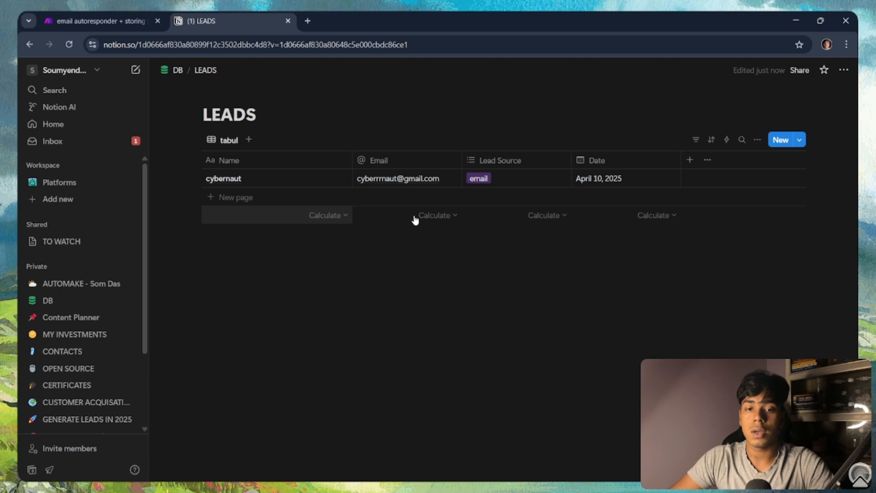
pyautogui.click(54, 19)
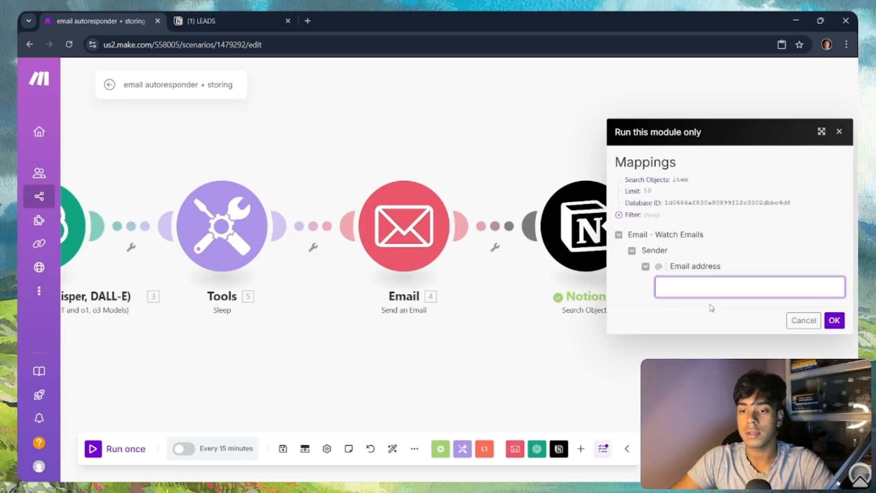
pyautogui.click(711, 290)
pyautogui.scroll(-2, 624, 375)
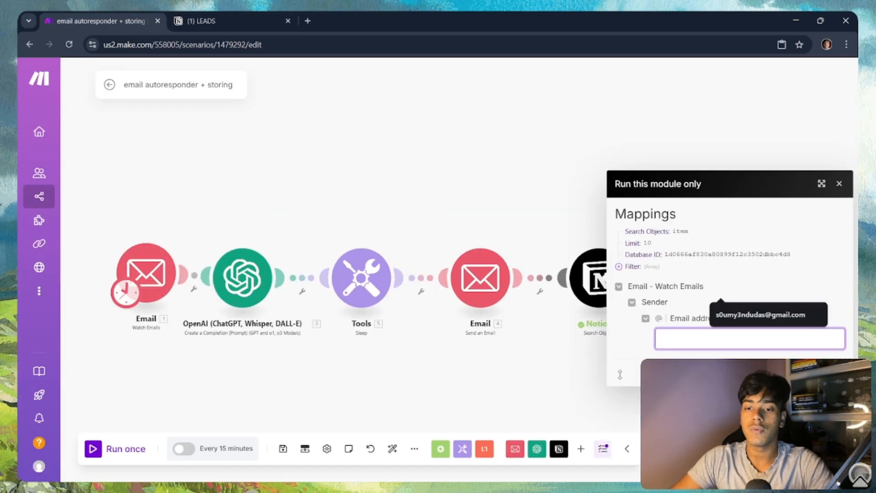
# Step: Run the scenario starting from the first email and inspect the OpenAI-generated reply
pyautogui.click(114, 449)
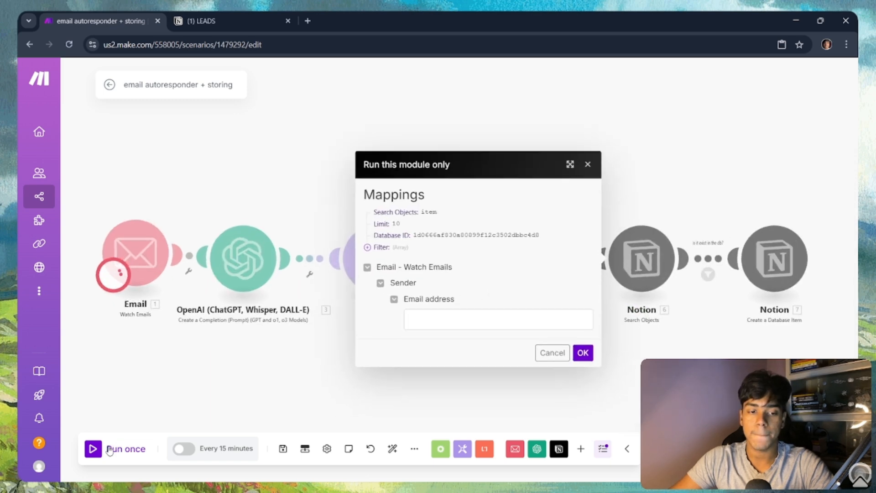
pyautogui.click(595, 160)
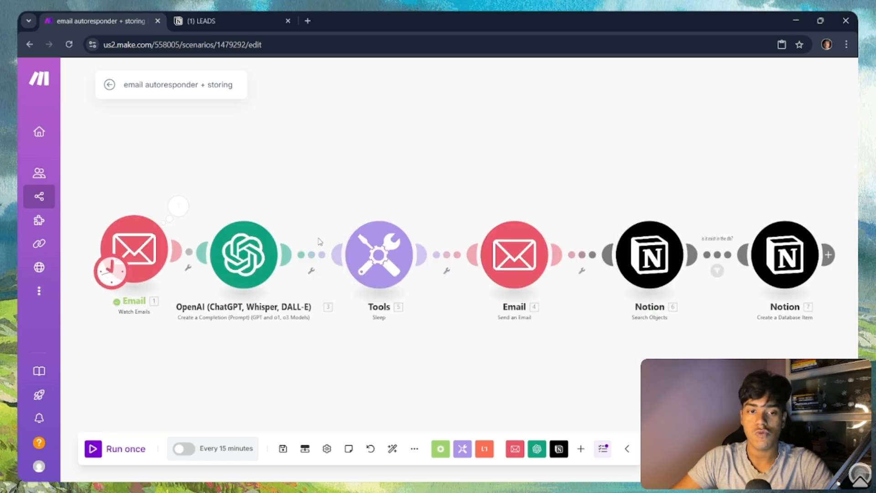
pyautogui.click(179, 206)
pyautogui.click(279, 253)
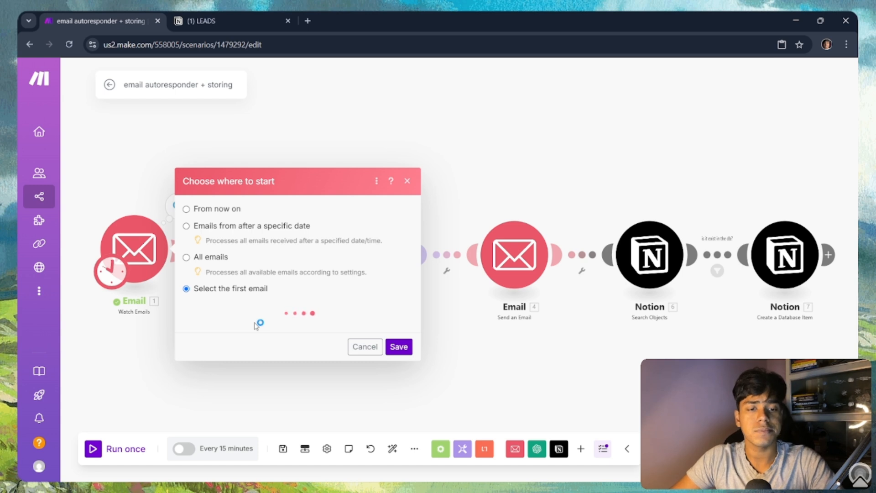
pyautogui.click(283, 266)
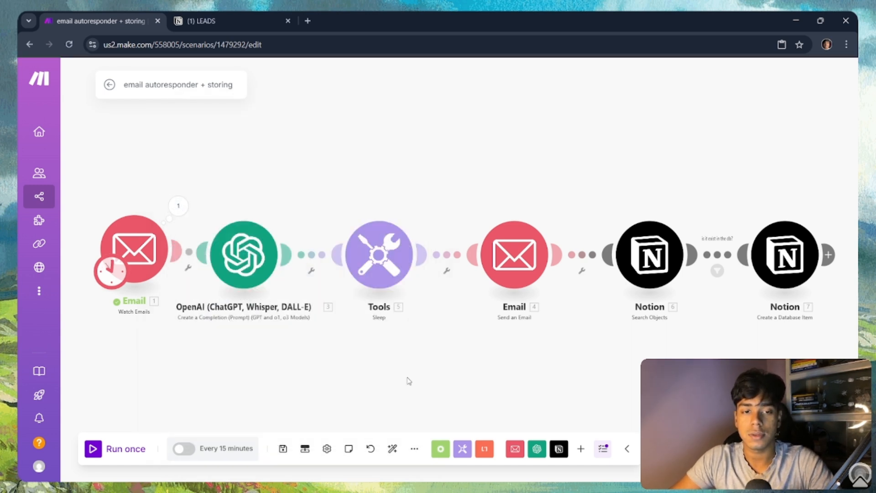
pyautogui.click(97, 446)
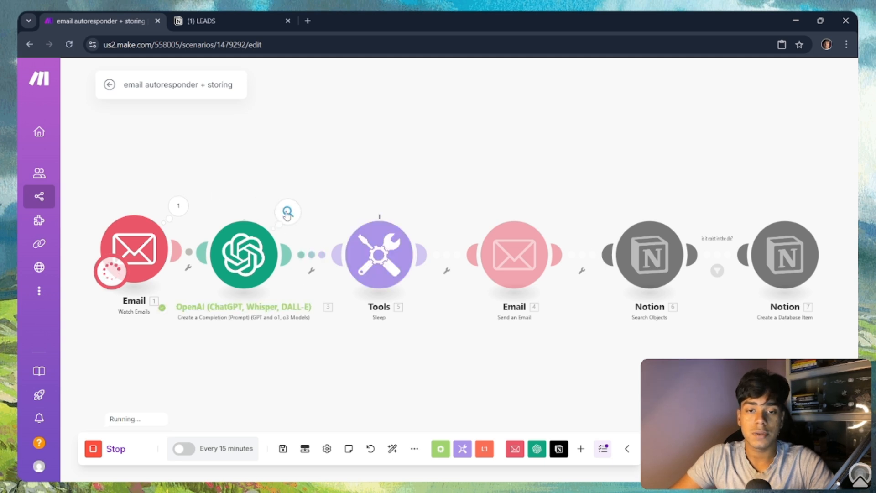
pyautogui.click(288, 212)
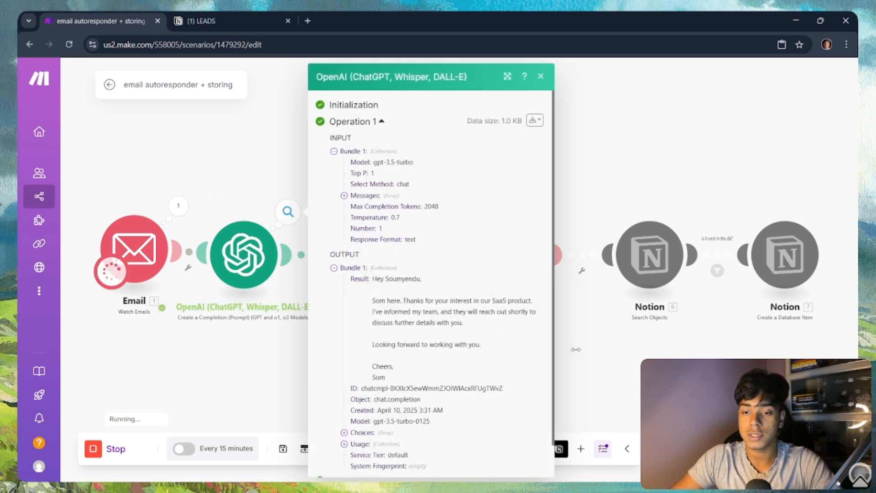
pyautogui.click(609, 360)
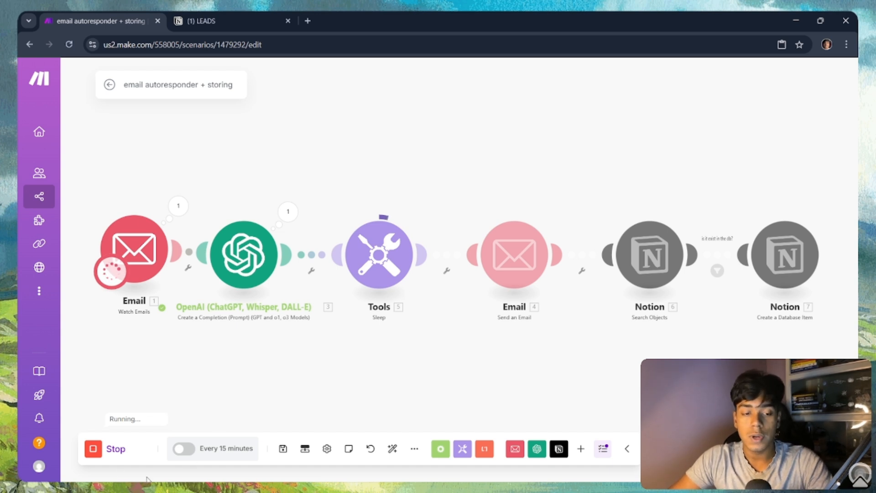
# Step: Stop the run, reduce the Sleep delay from 85 to 5 seconds, and run once again
pyautogui.click(92, 450)
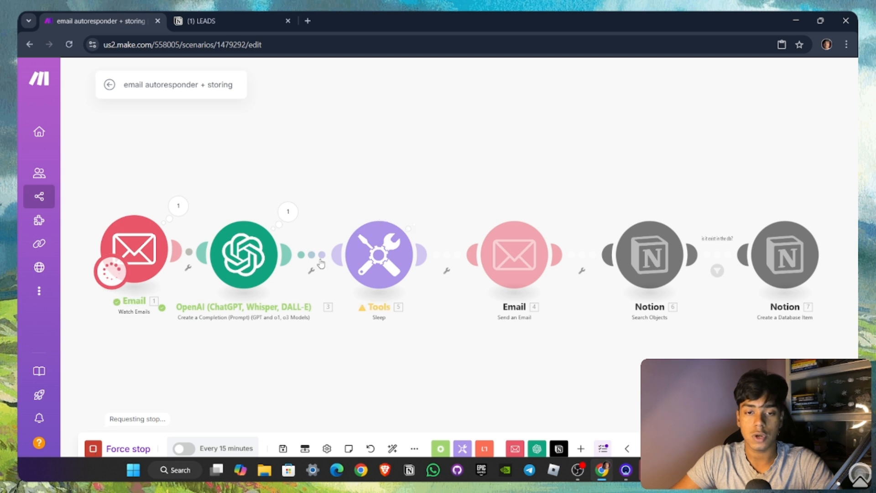
pyautogui.click(391, 254)
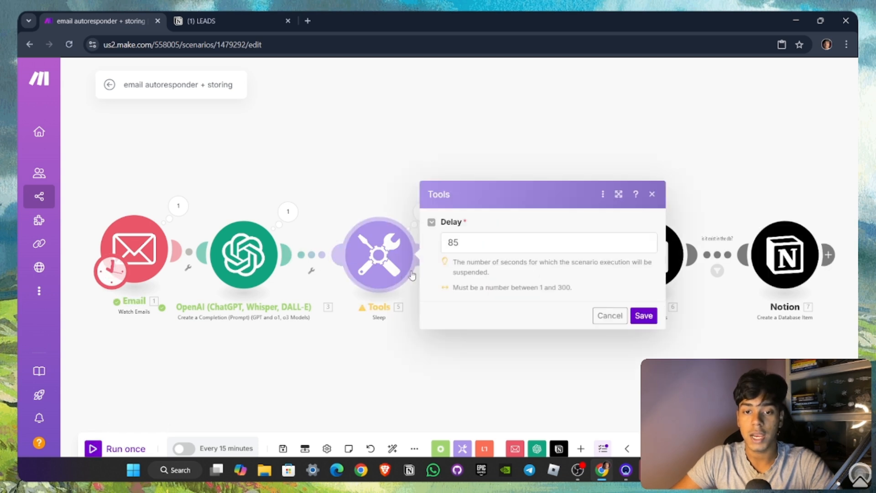
pyautogui.click(456, 247)
pyautogui.press('BackSpace')
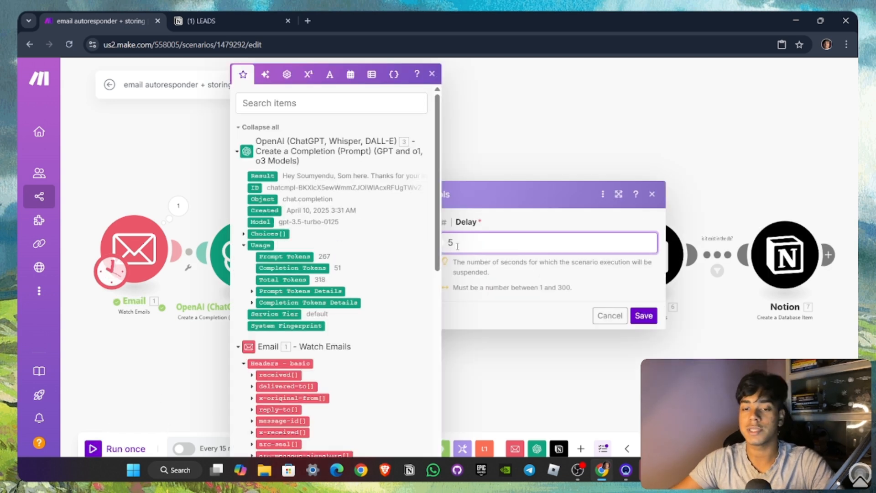
pyautogui.click(644, 315)
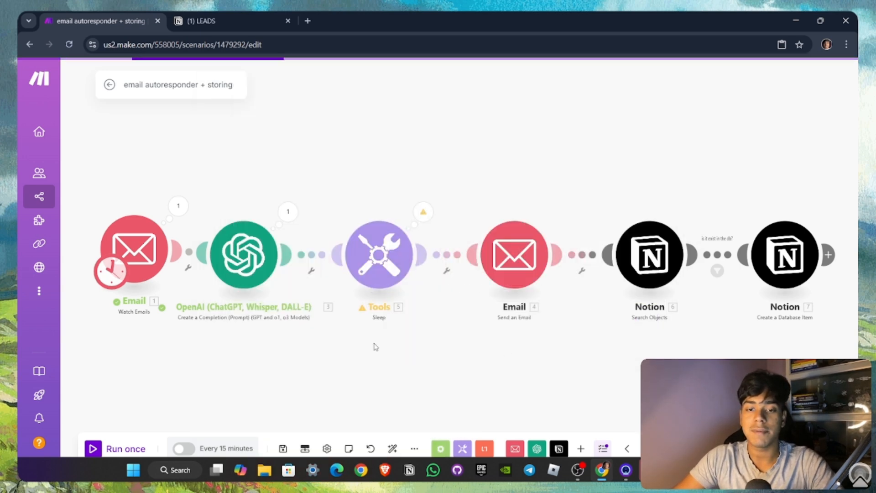
pyautogui.click(97, 447)
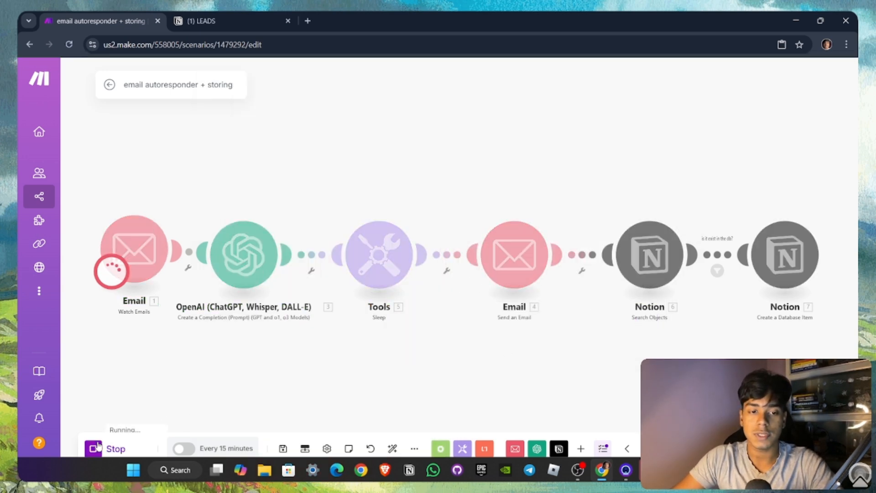
pyautogui.press('super')
pyautogui.press('super')
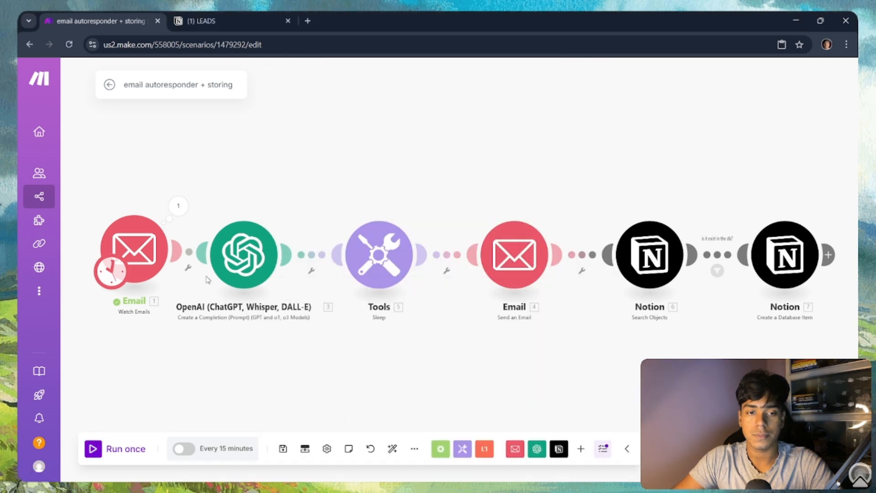
# Step: Set the Email trigger to start from the first email and run the scenario
pyautogui.click(178, 205)
pyautogui.click(286, 249)
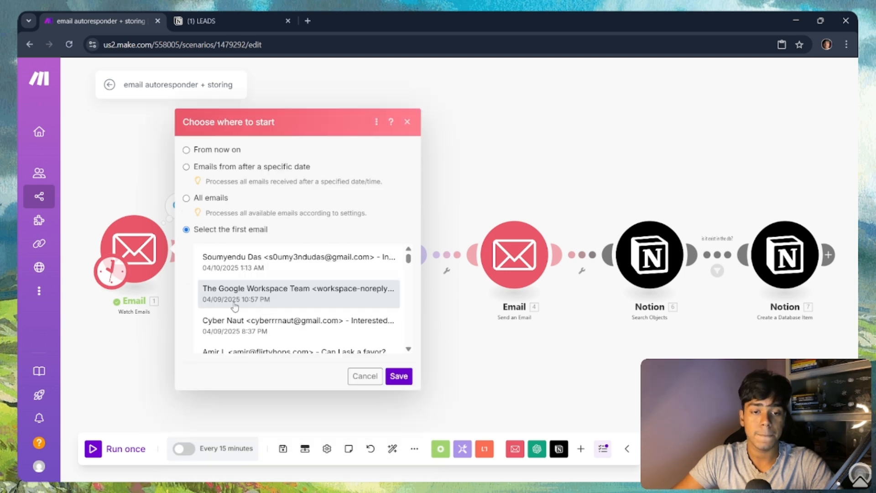
pyautogui.click(399, 376)
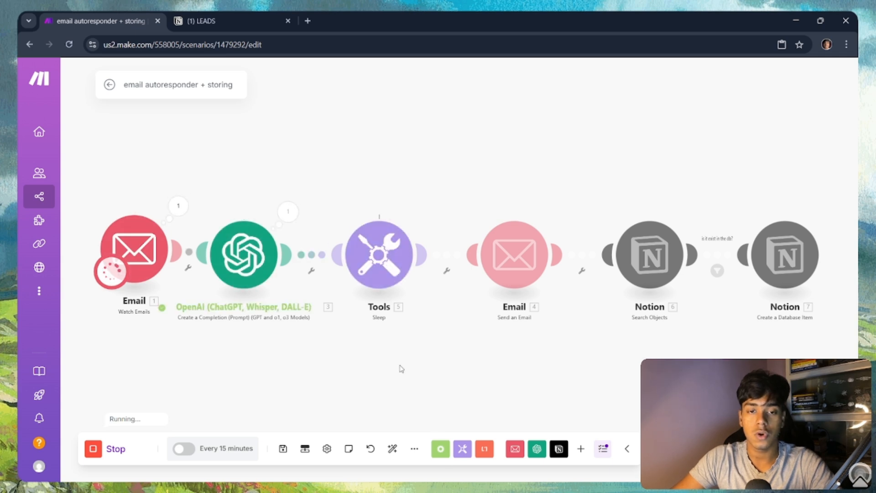
pyautogui.moveTo(406, 347); pyautogui.dragTo(382, 342)
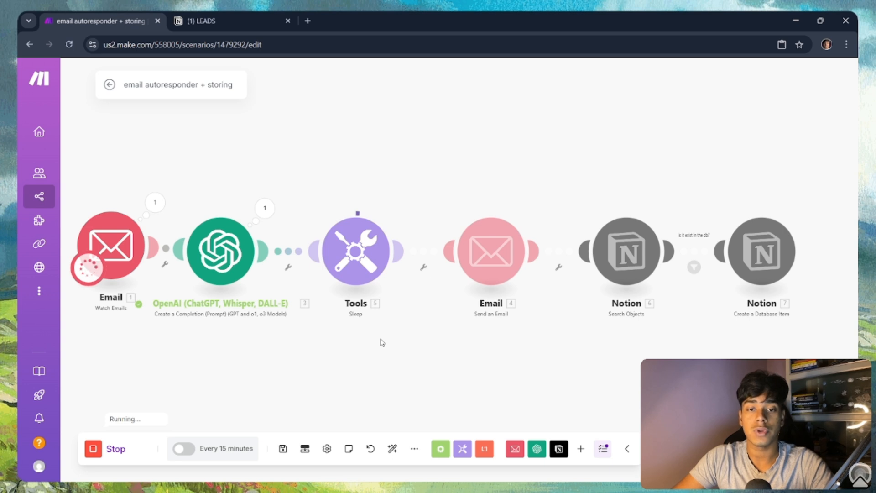
pyautogui.moveTo(519, 315); pyautogui.dragTo(480, 344)
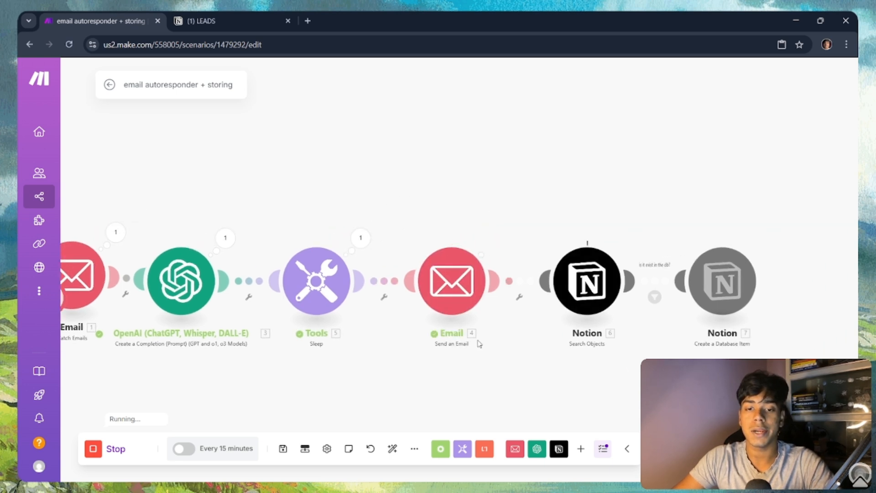
# Step: Inspect the sent reply email and the newly created Notion database item
pyautogui.click(496, 240)
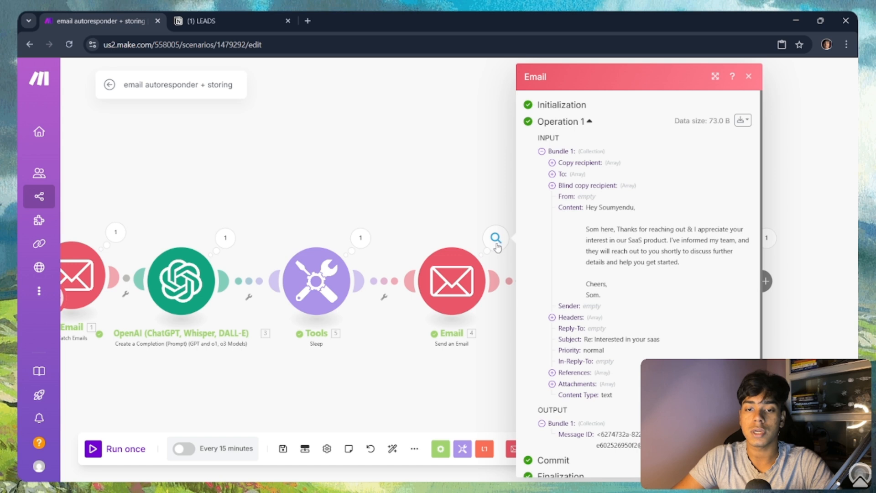
pyautogui.click(445, 400)
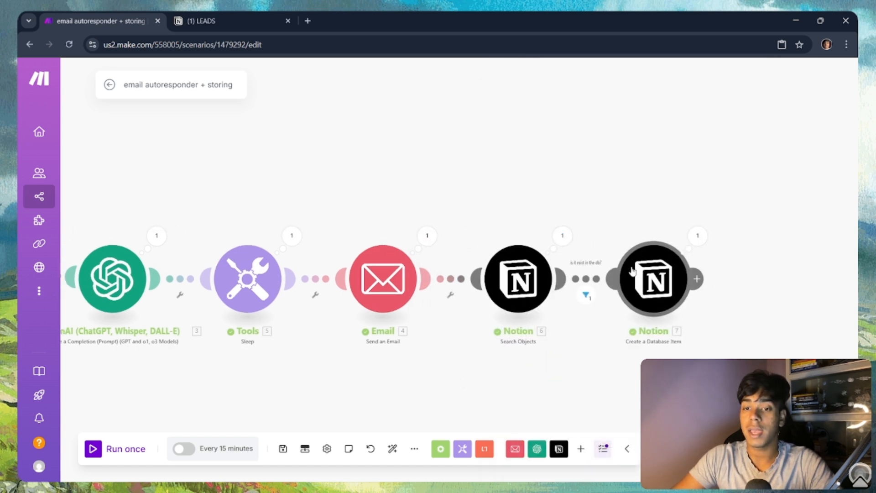
pyautogui.click(690, 249)
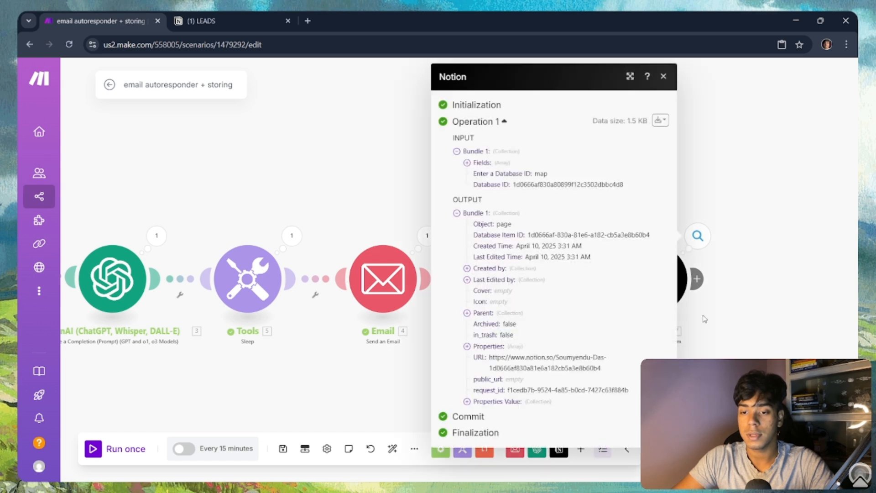
pyautogui.click(205, 22)
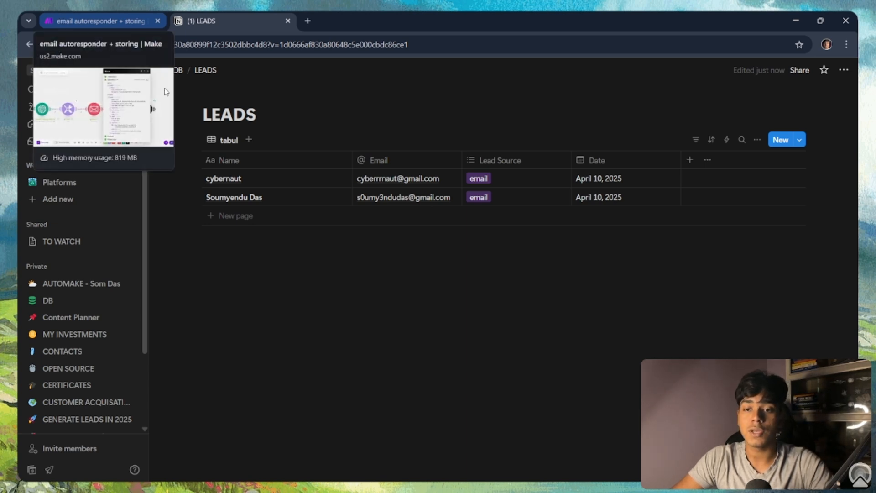
pyautogui.click(95, 21)
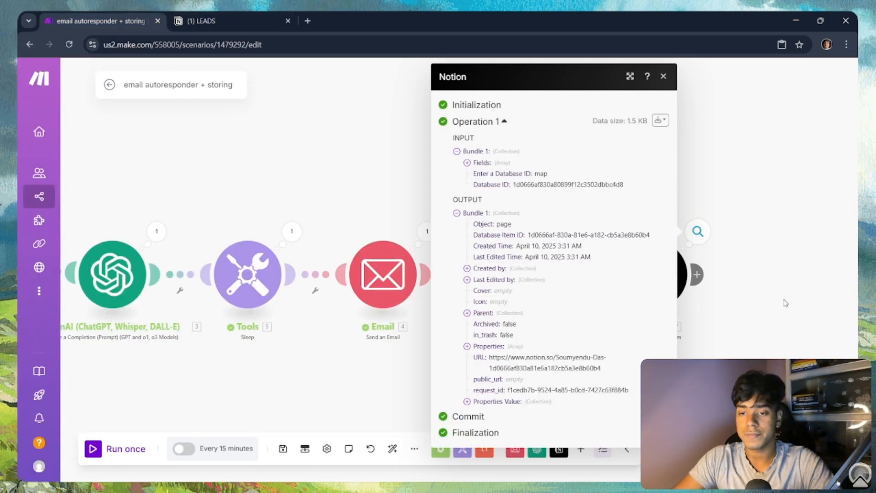
# Step: Turn on Map for Include Time, insert Email 1. Date, and save the module
pyautogui.click(645, 279)
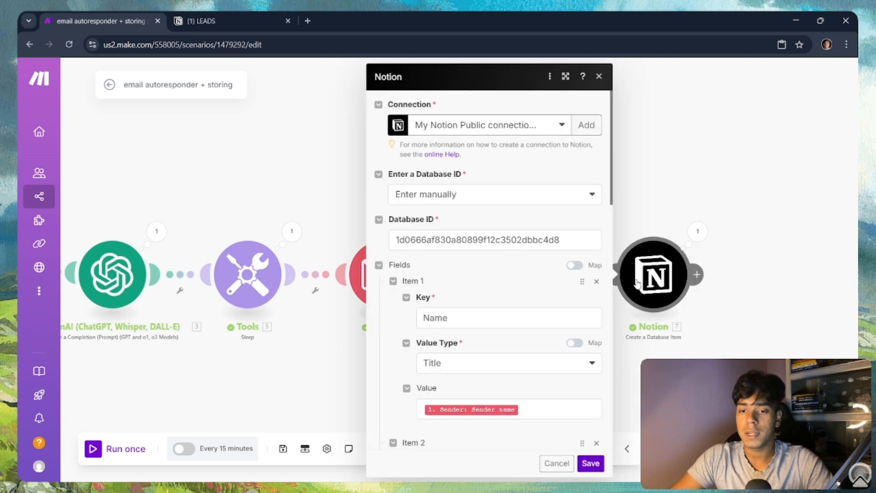
pyautogui.scroll(-5, 523, 346)
pyautogui.scroll(-10, 524, 345)
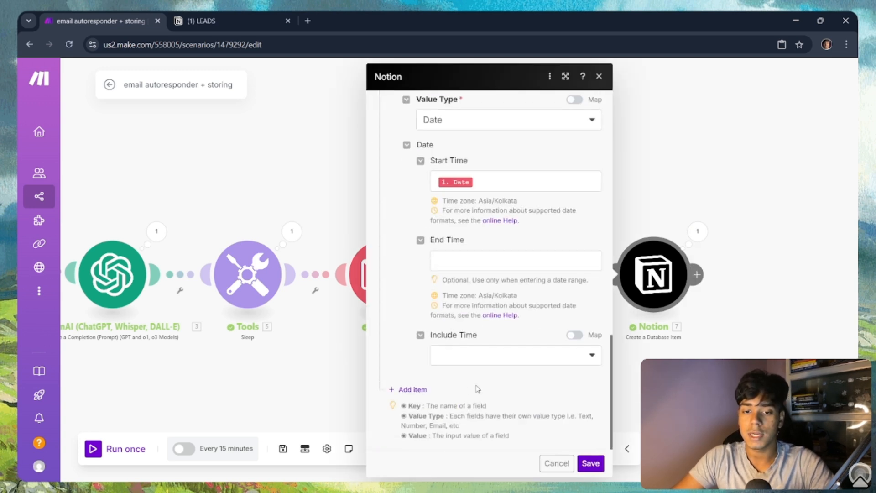
pyautogui.click(576, 335)
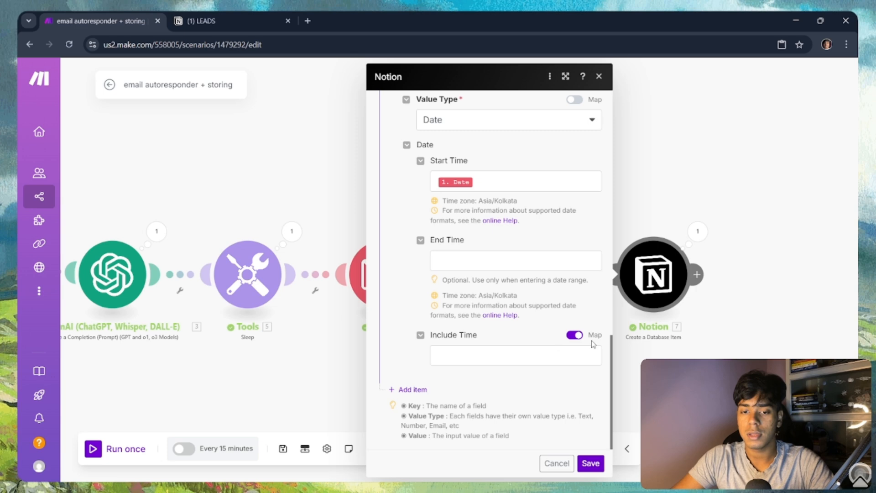
pyautogui.click(509, 354)
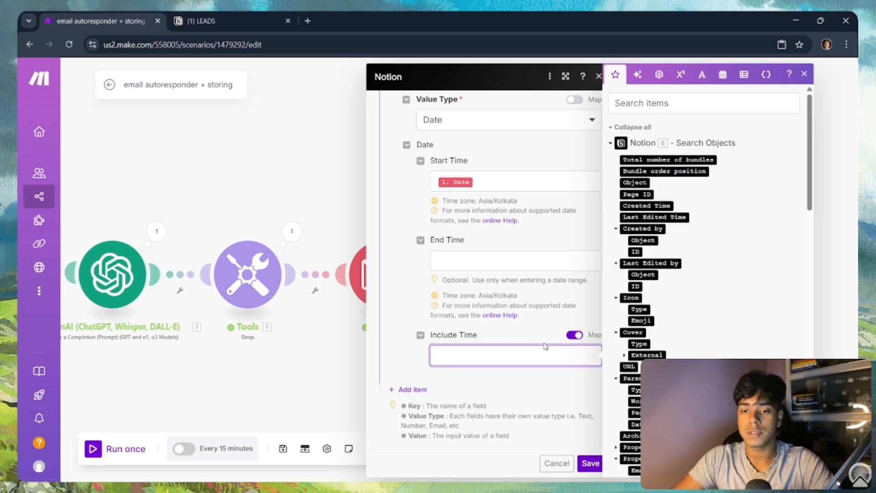
pyautogui.scroll(-20, 704, 278)
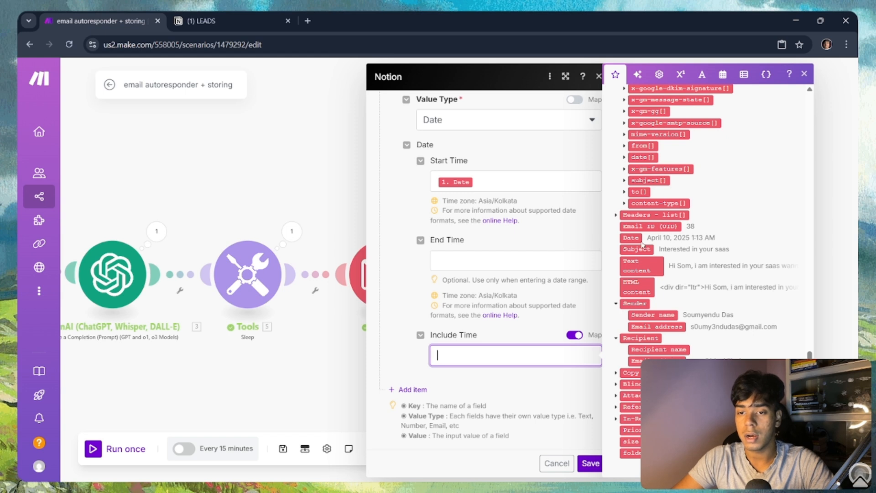
pyautogui.click(634, 237)
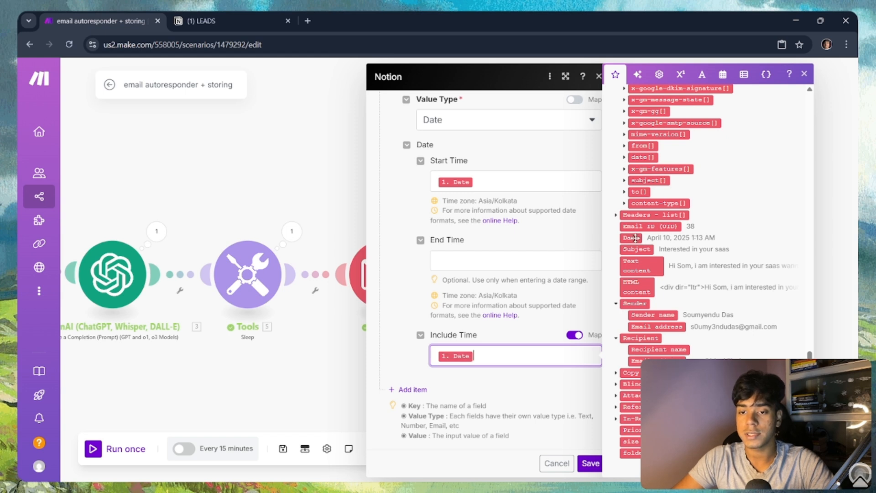
pyautogui.click(588, 462)
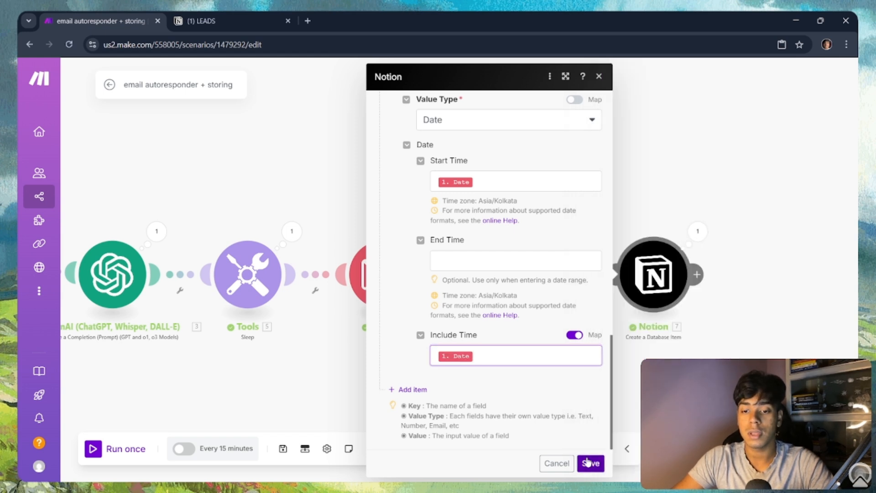
pyautogui.scroll(-3, 696, 329)
pyautogui.scroll(3, 700, 331)
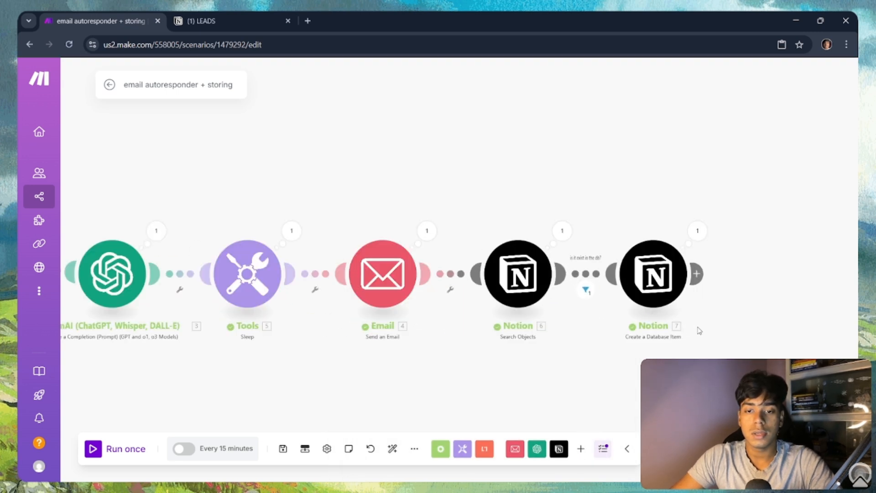
pyautogui.moveTo(501, 383); pyautogui.dragTo(554, 348)
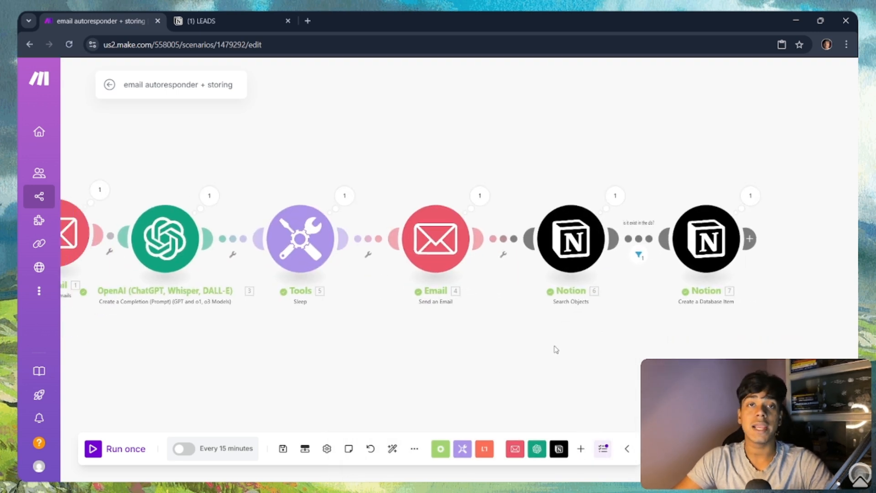